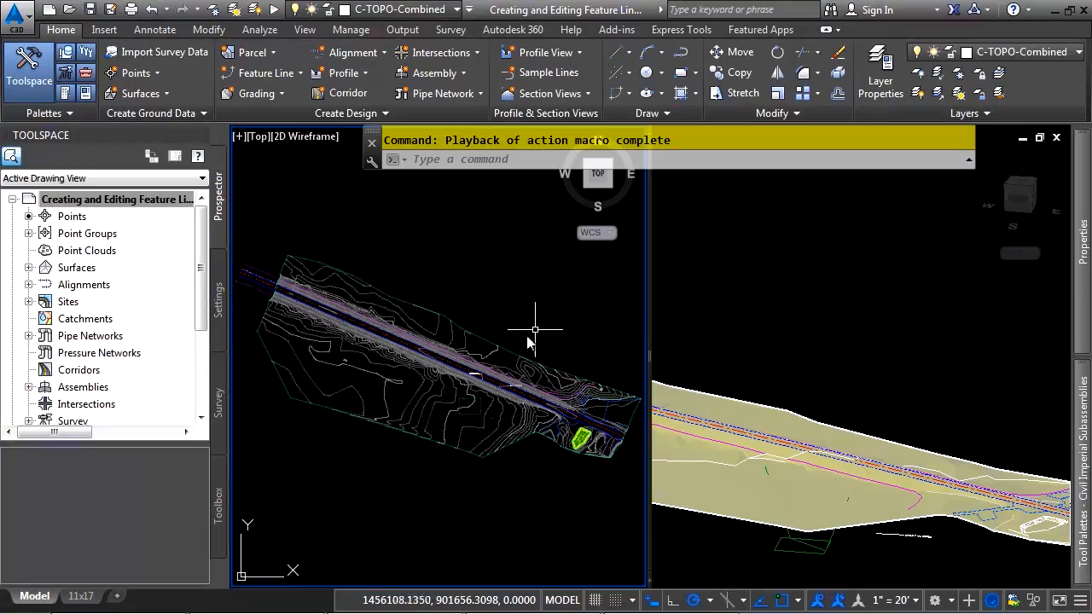
Examine the green rectangular and diagonal feature lines south of the road in the plan and 3D viewports.
scroll(467, 418, "up", 5)
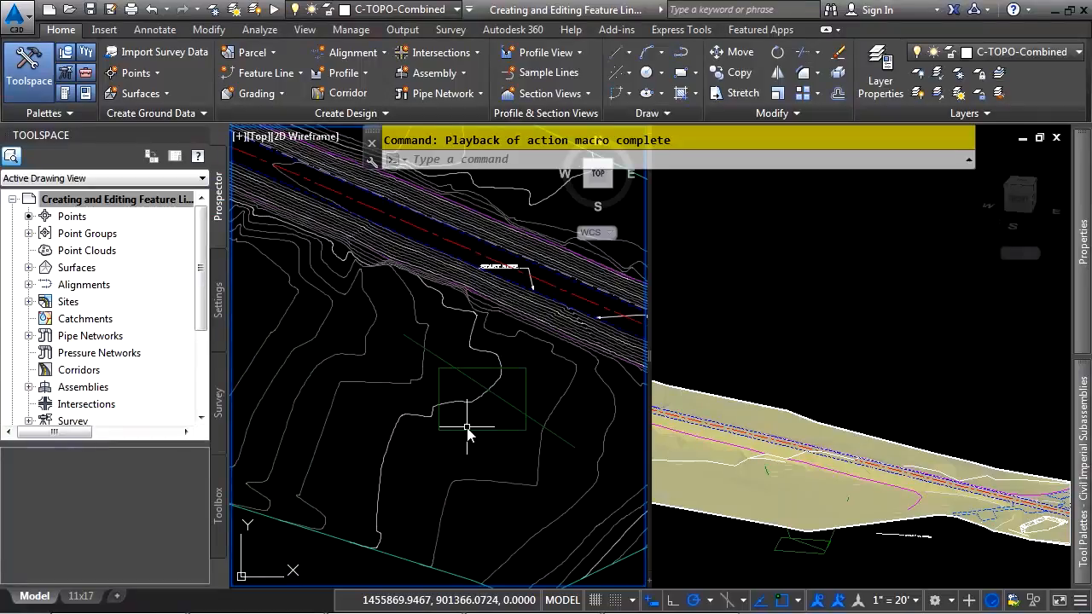
scroll(467, 424, "up", 2)
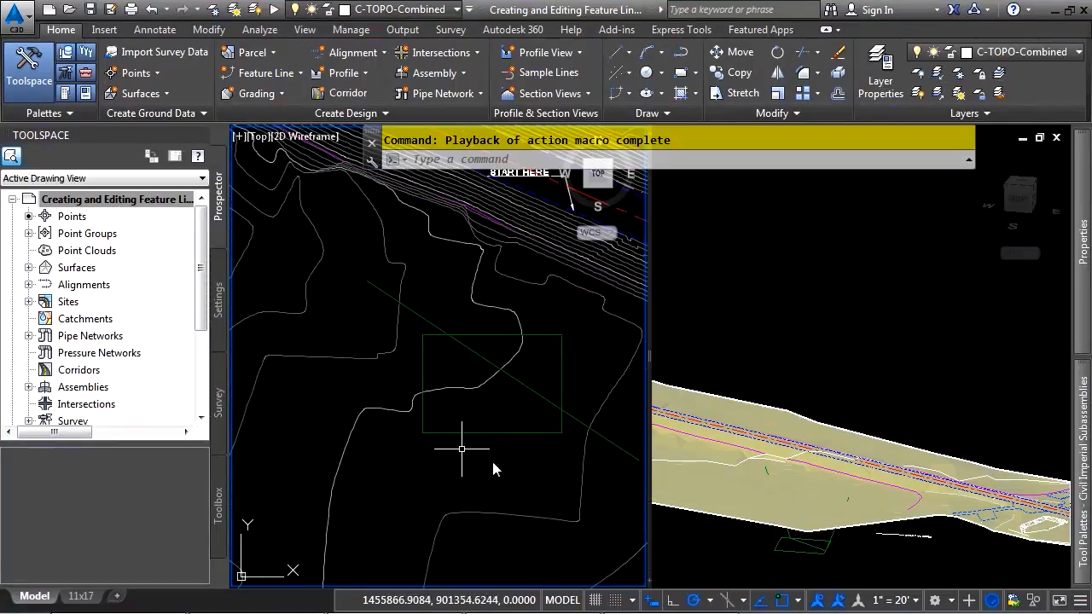
left_click(778, 345)
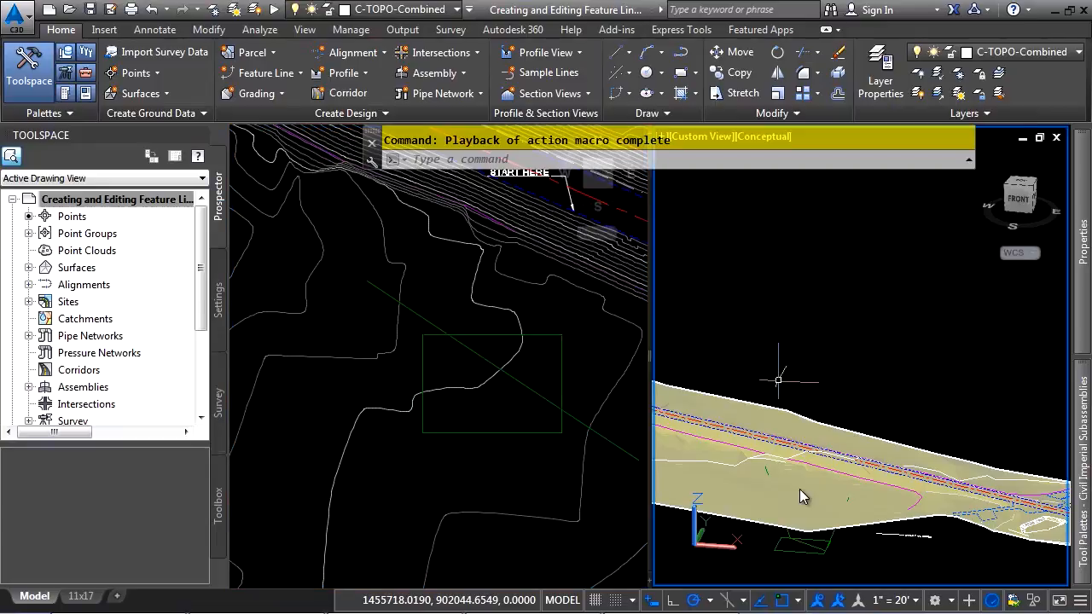
middle_click_drag(801, 539, 822, 421)
left_click(845, 362)
scroll(828, 435, "up", 3)
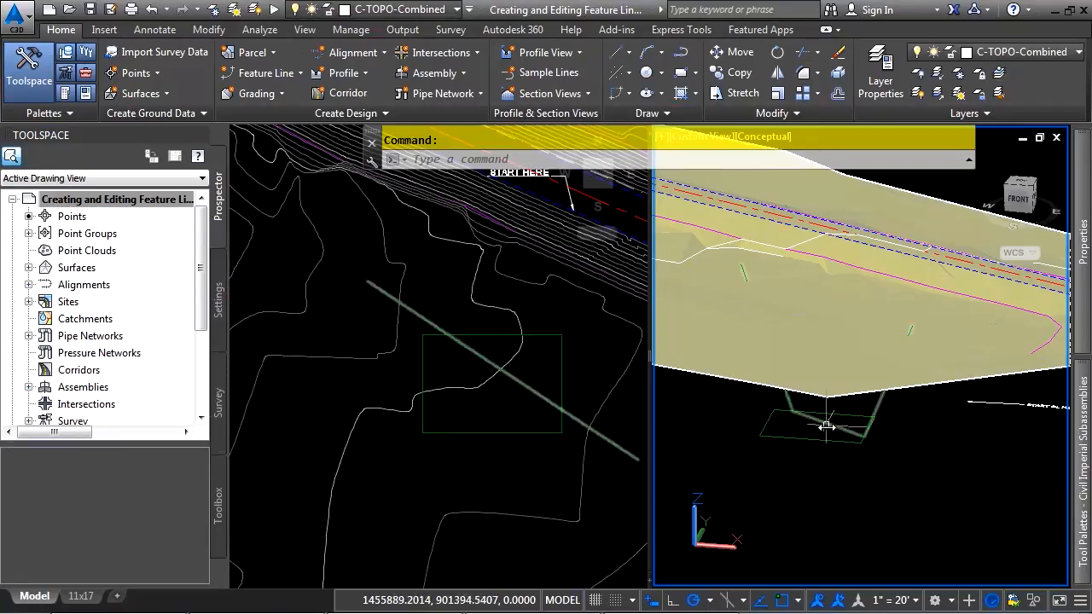
left_click(432, 341)
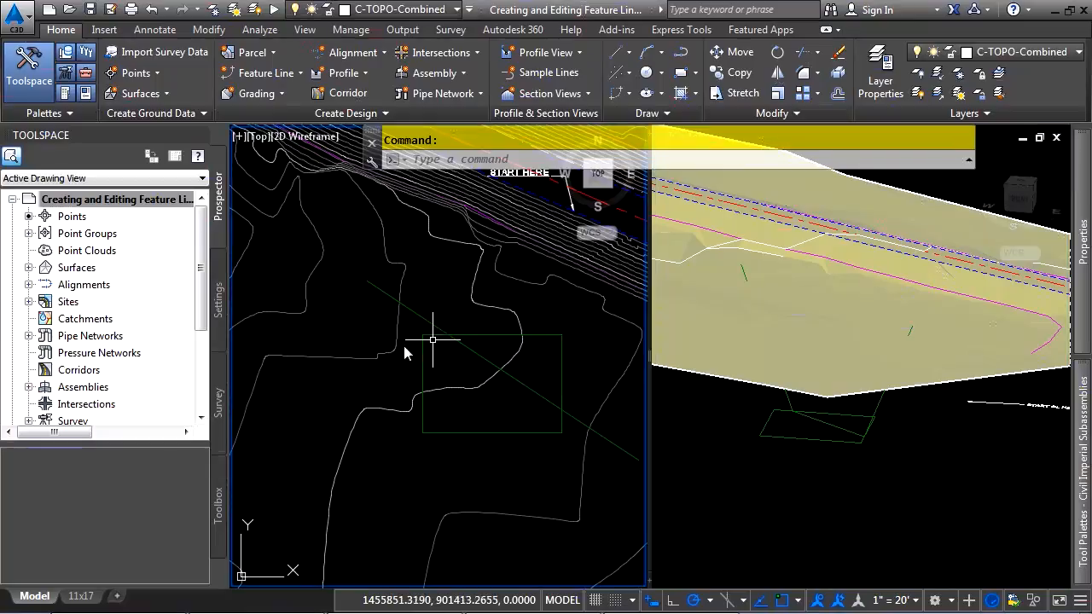
left_click(500, 434)
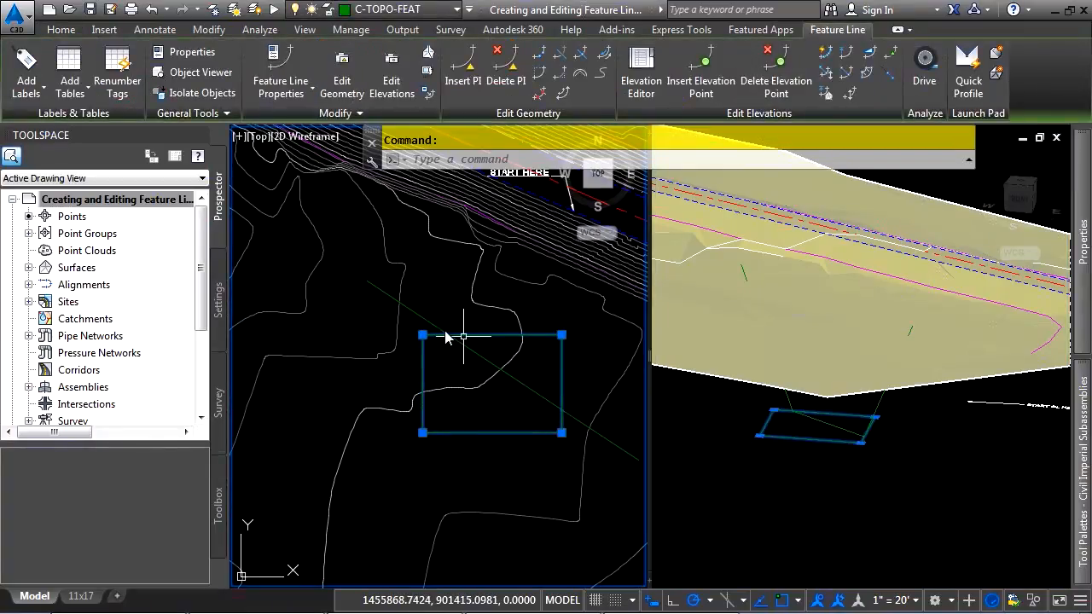
key("Escape")
left_click(469, 344)
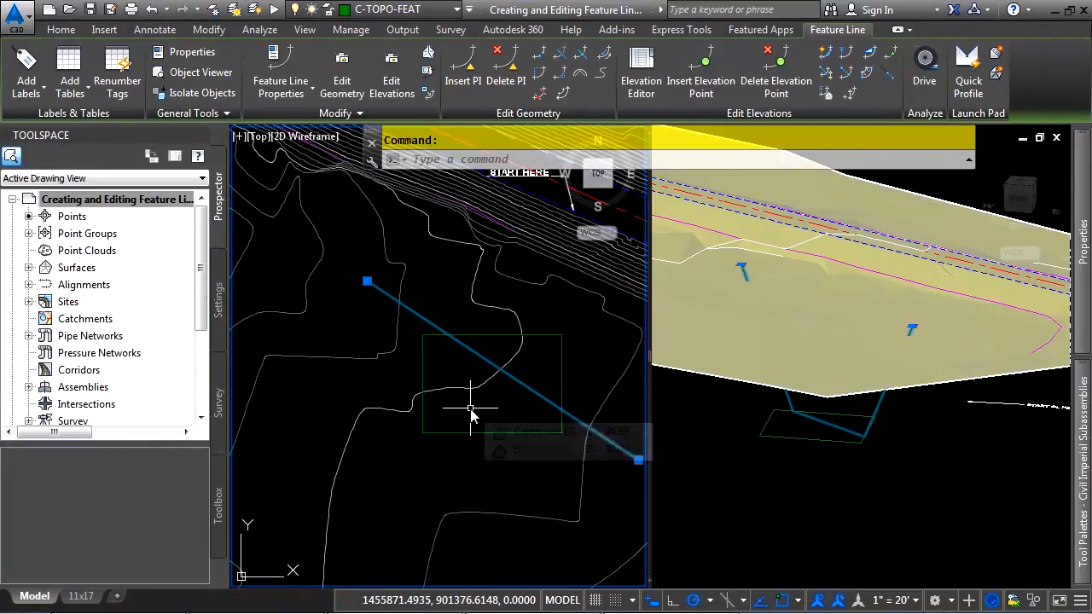
mouse_move(469, 410)
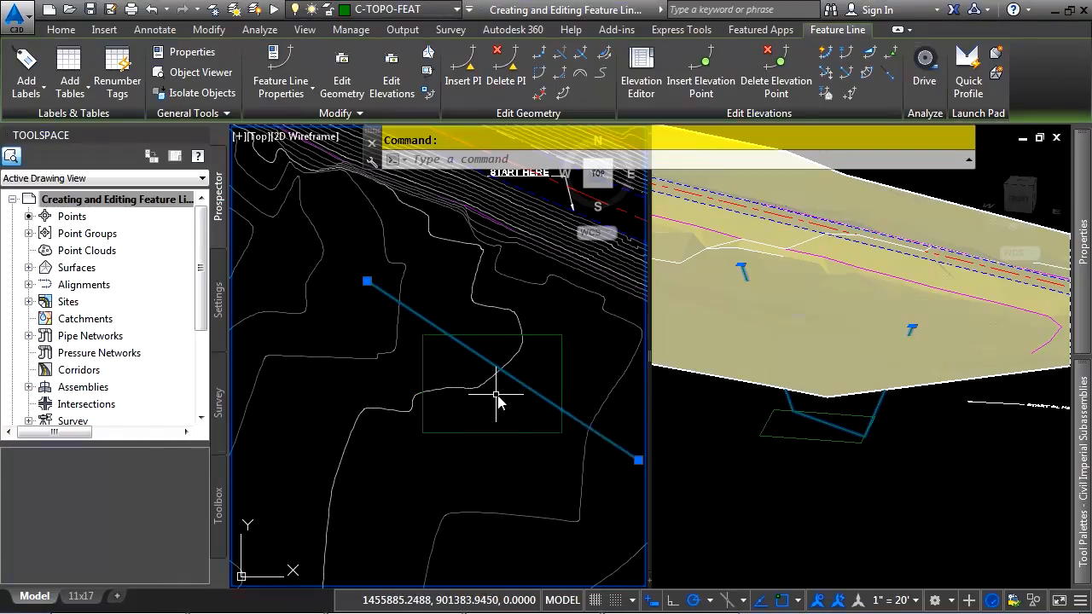
key("Escape")
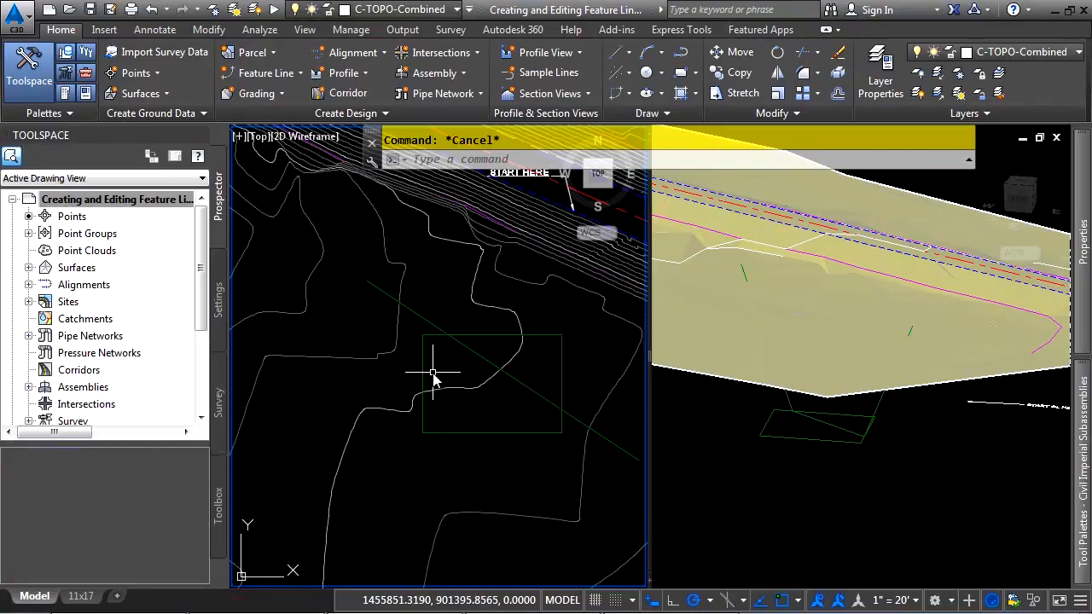
Move the diagonal feature line from base point 0,0 to @0,0 to refresh its crossing with the rectangular feature line.
left_click(481, 358)
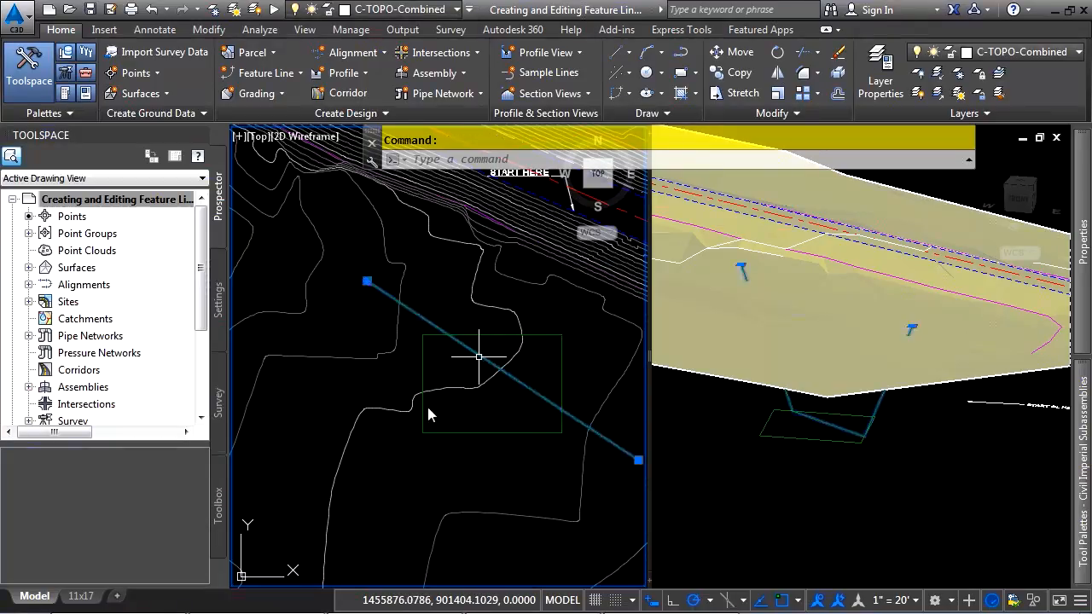
type("m")
key("Return")
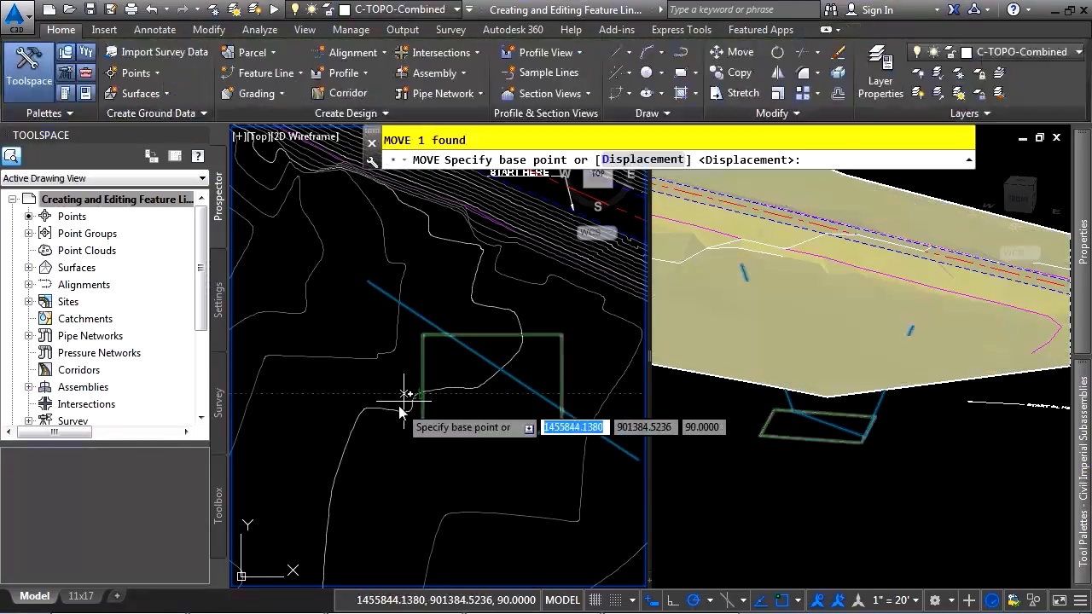
type("0,0")
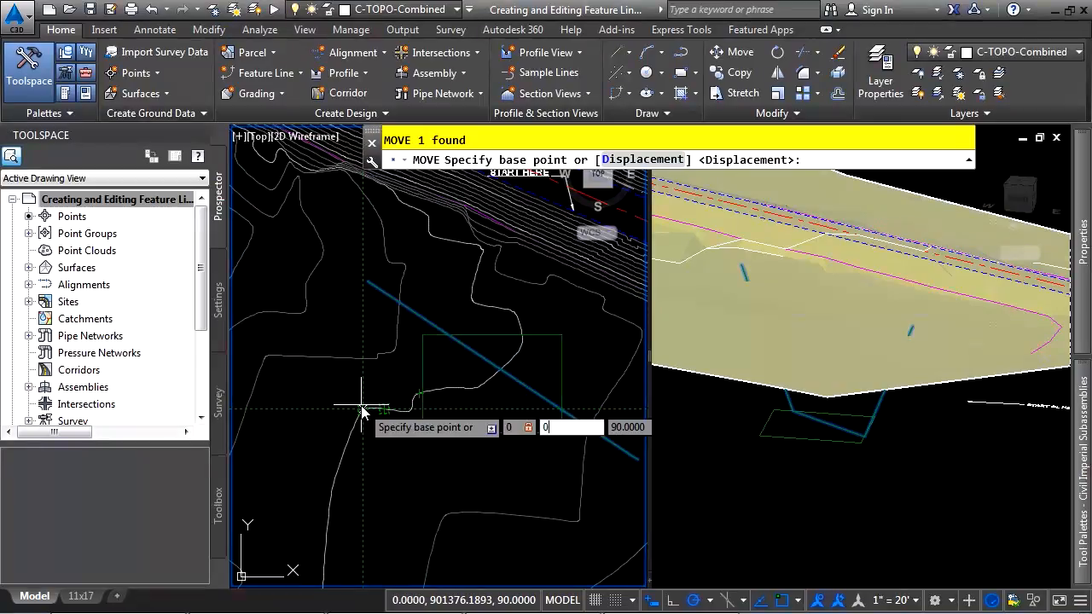
key("Return")
type("@0,0")
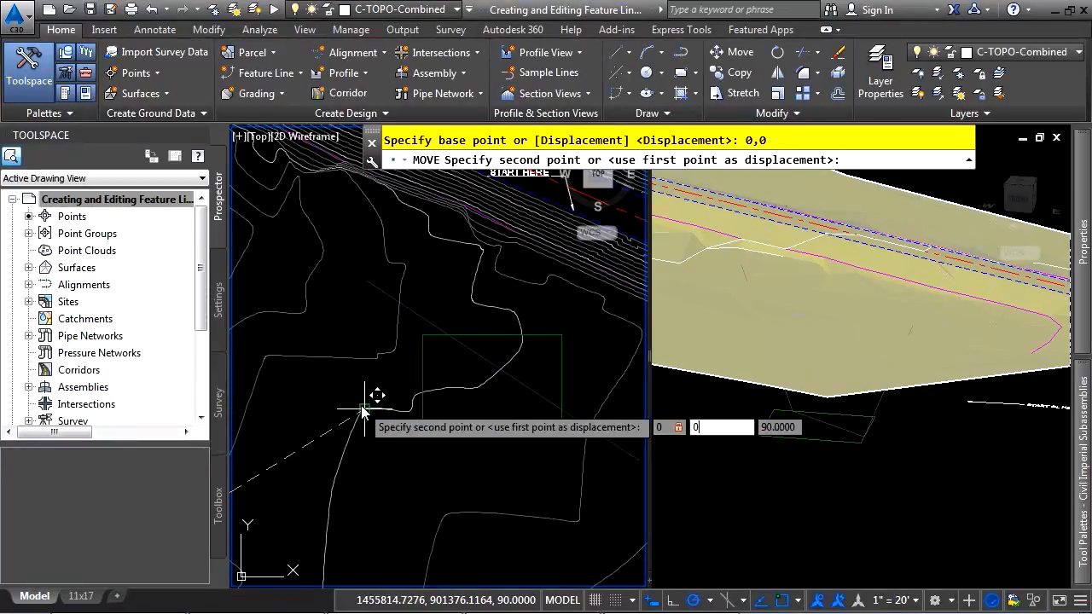
key("Return")
key("Escape")
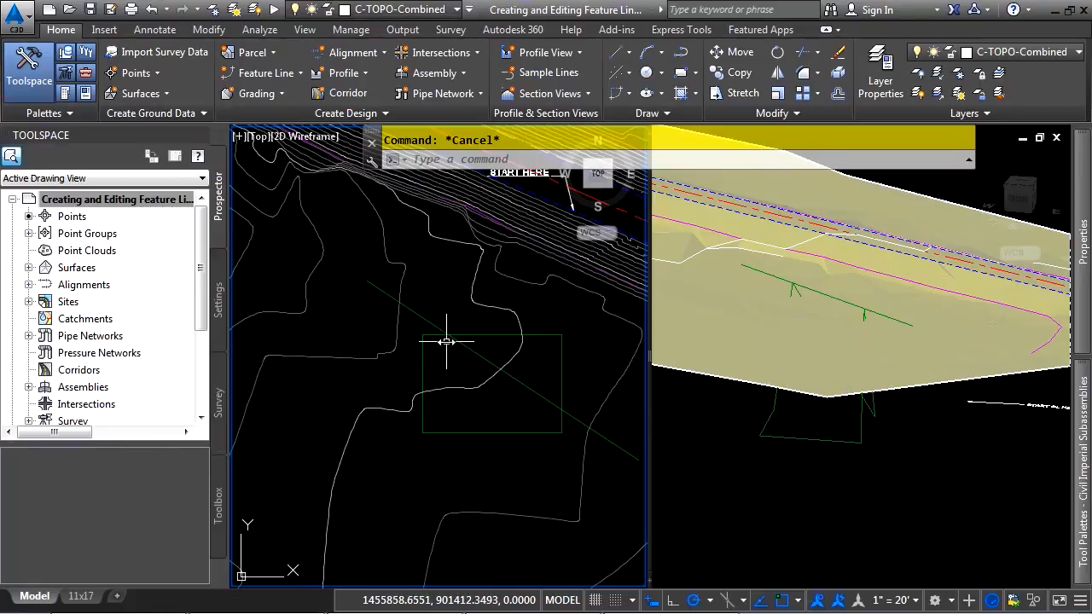
mouse_move(460, 369)
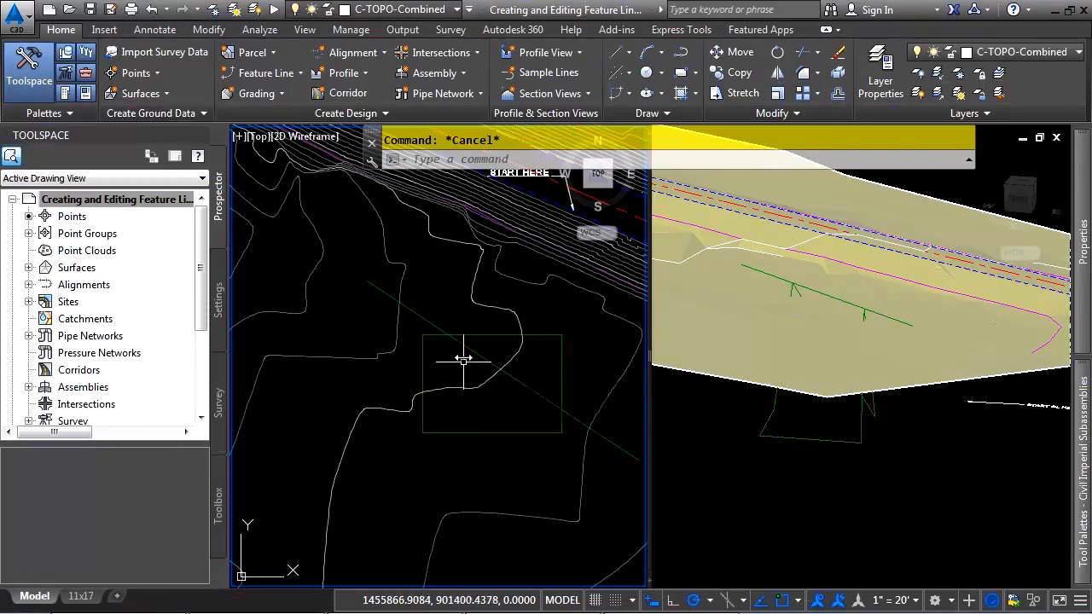
Erase both the rectangular and the diagonal feature lines.
left_click(461, 321)
left_click(438, 345)
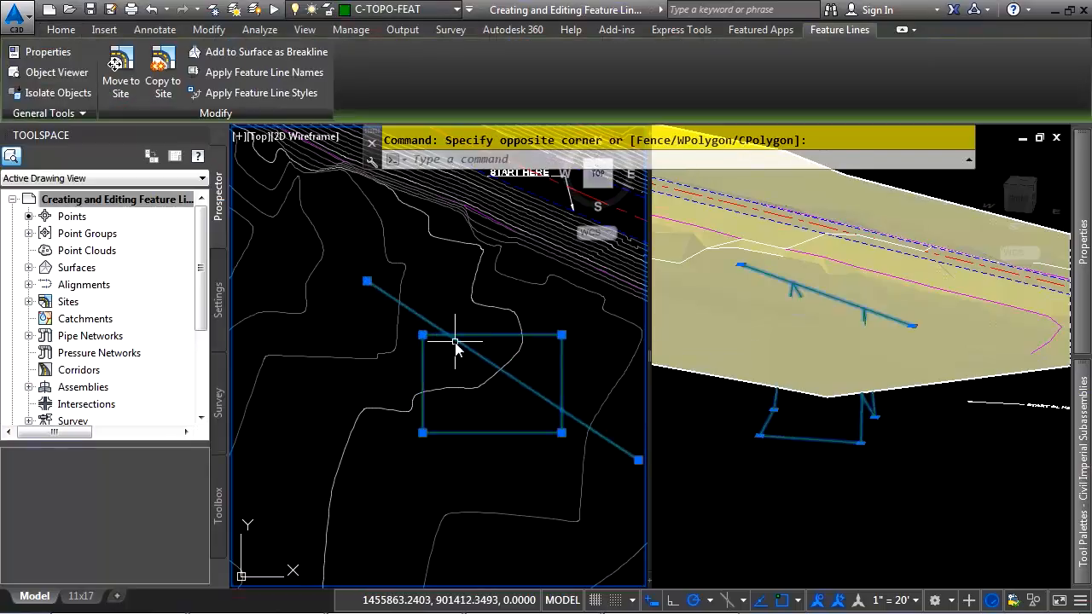
key("Delete")
Start a new feature line on a new site named Tourist Parking Lot, using the Basic Feature Line style and layer C-TOPO-FEAT.
middle_click_drag(489, 381, 356, 450)
middle_click_drag(479, 427, 422, 449)
scroll(452, 324, "up", 2)
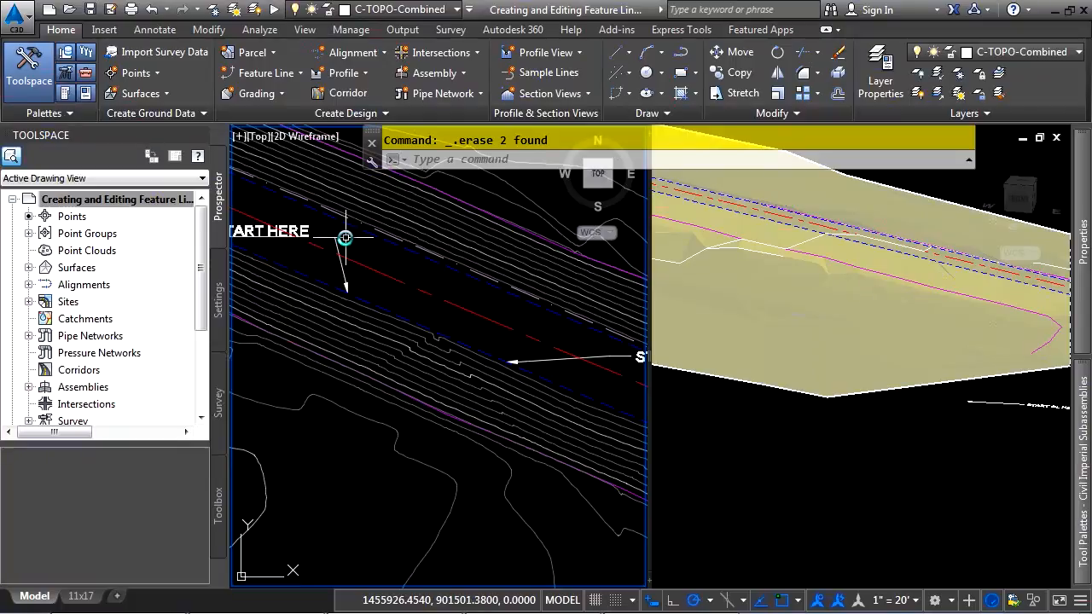
left_click(282, 72)
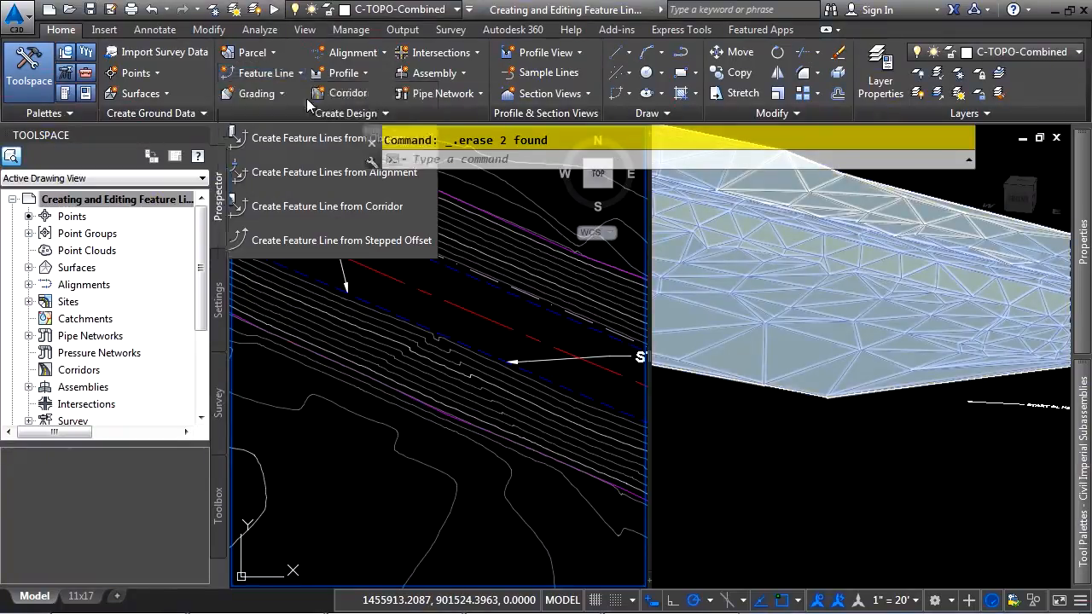
left_click(306, 94)
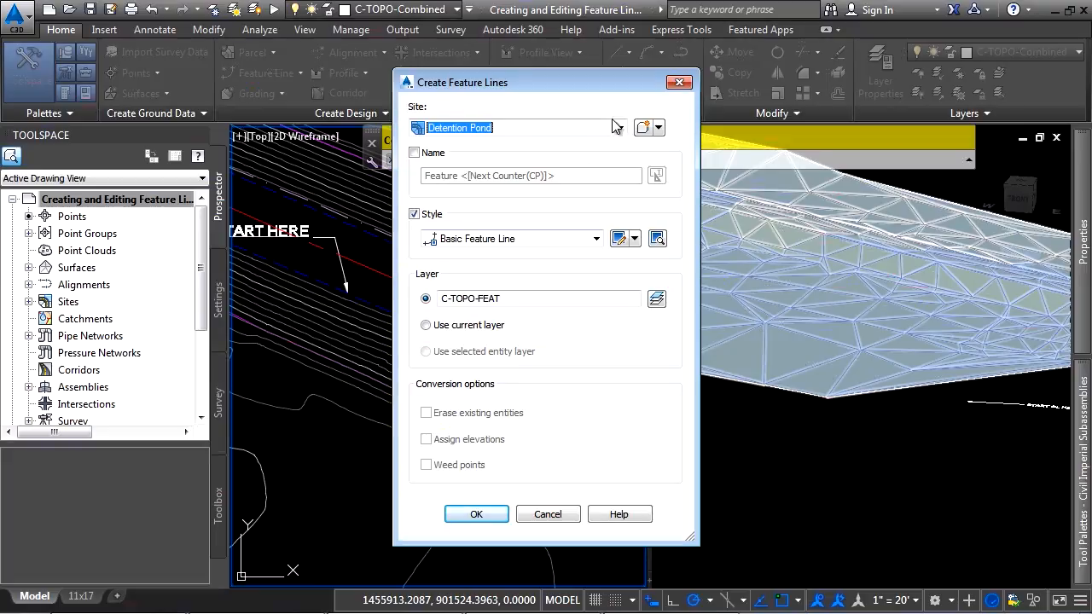
left_click(641, 127)
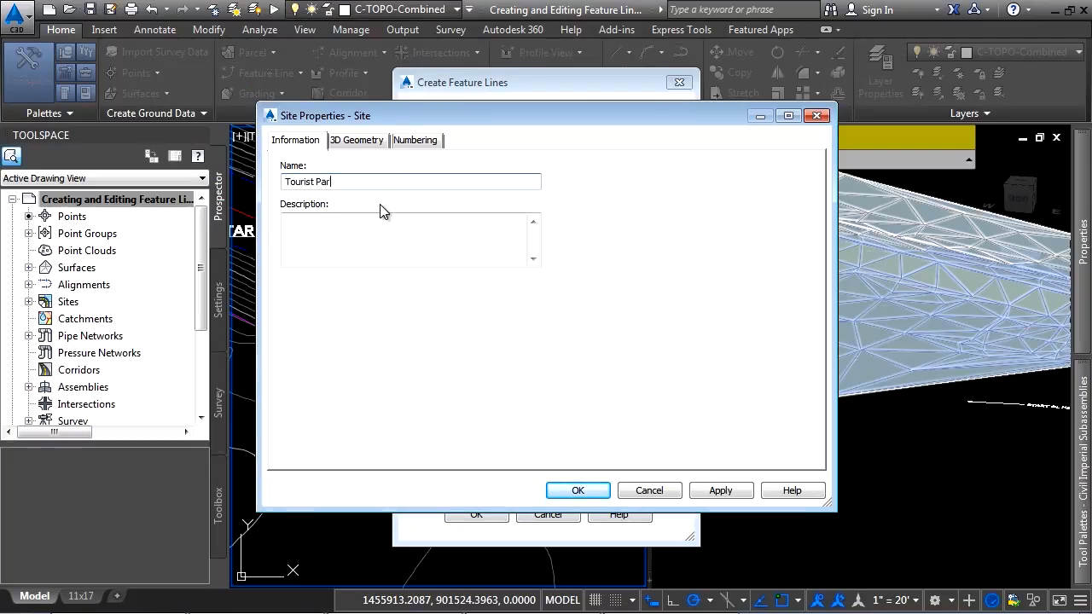
left_click(577, 491)
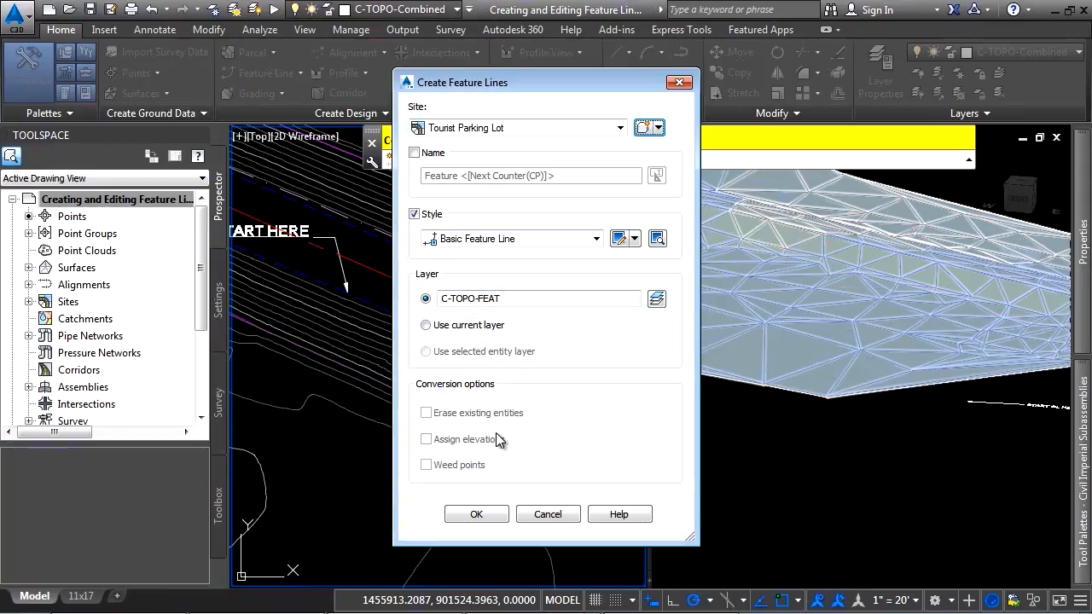
left_click(476, 514)
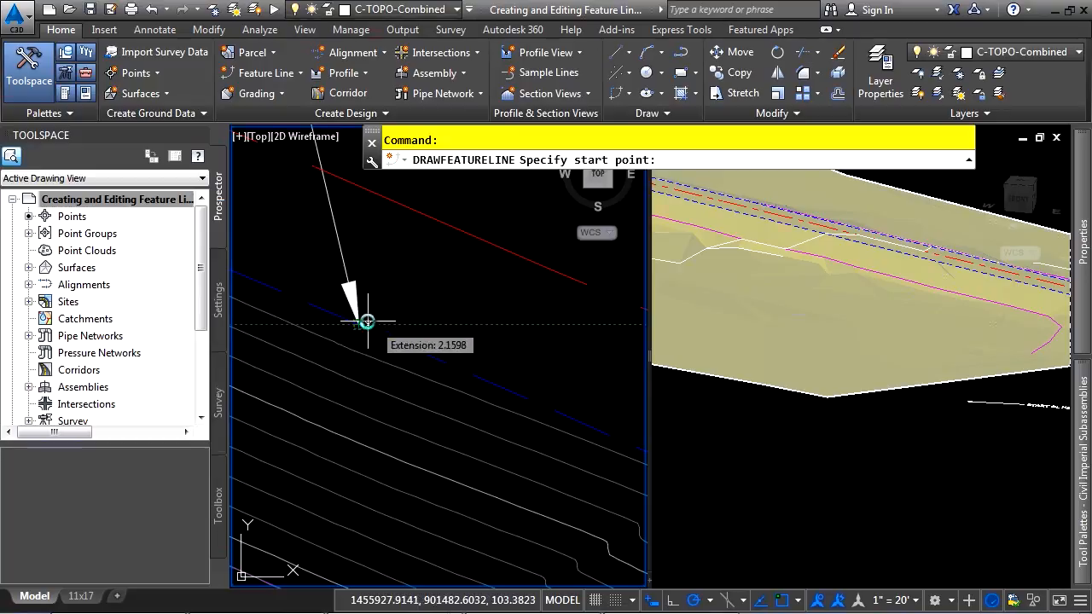
Begin the feature line at the START HERE arrow tip with elevation 103.38 and add a point along the blue road edge at grade 0.02.
scroll(393, 345, "up", 5)
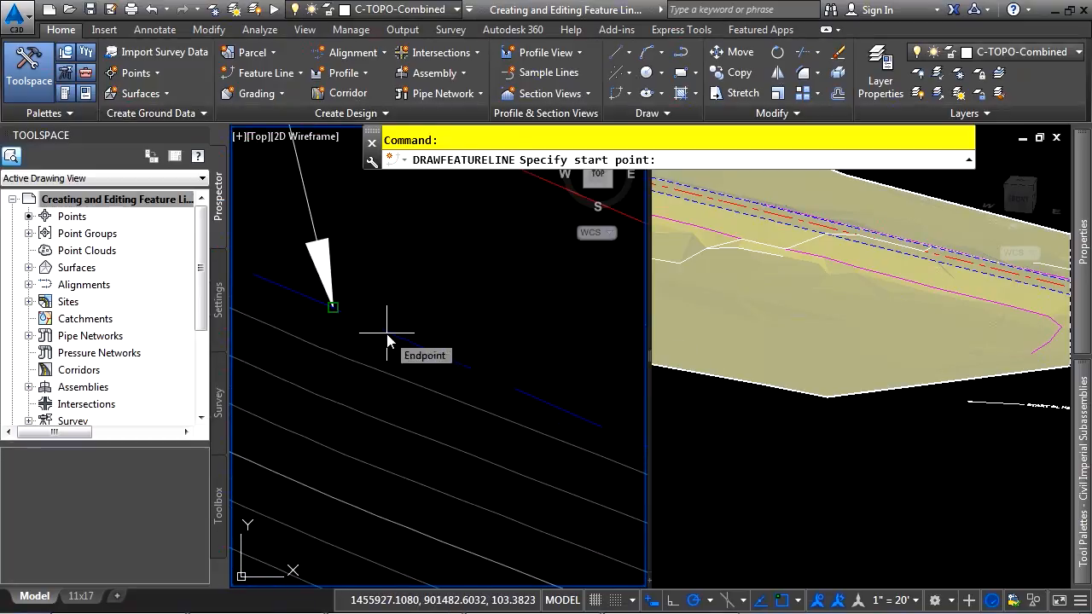
left_click(385, 340)
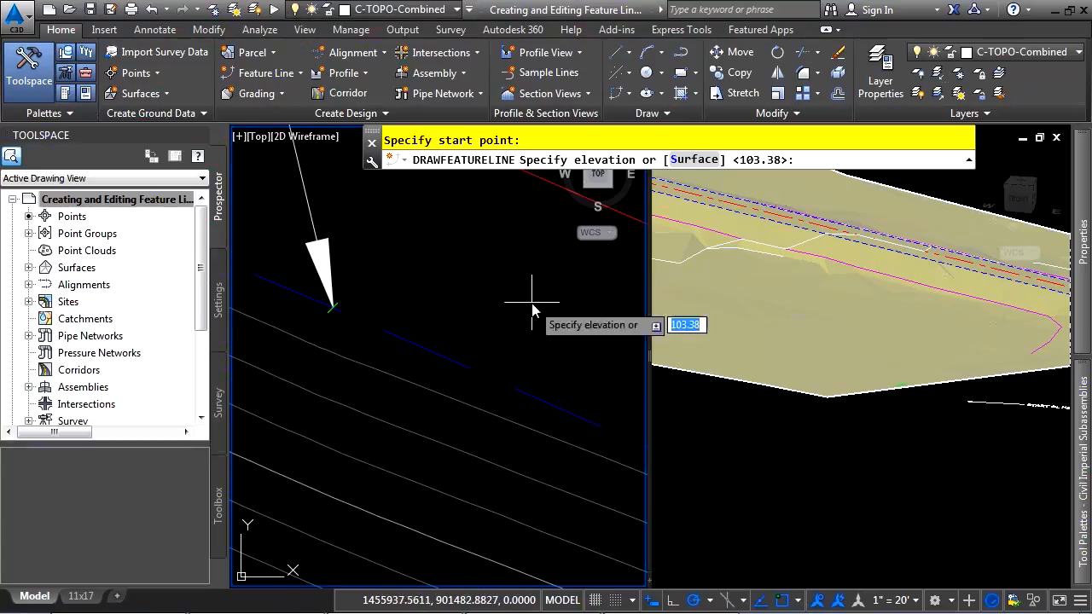
key("Return")
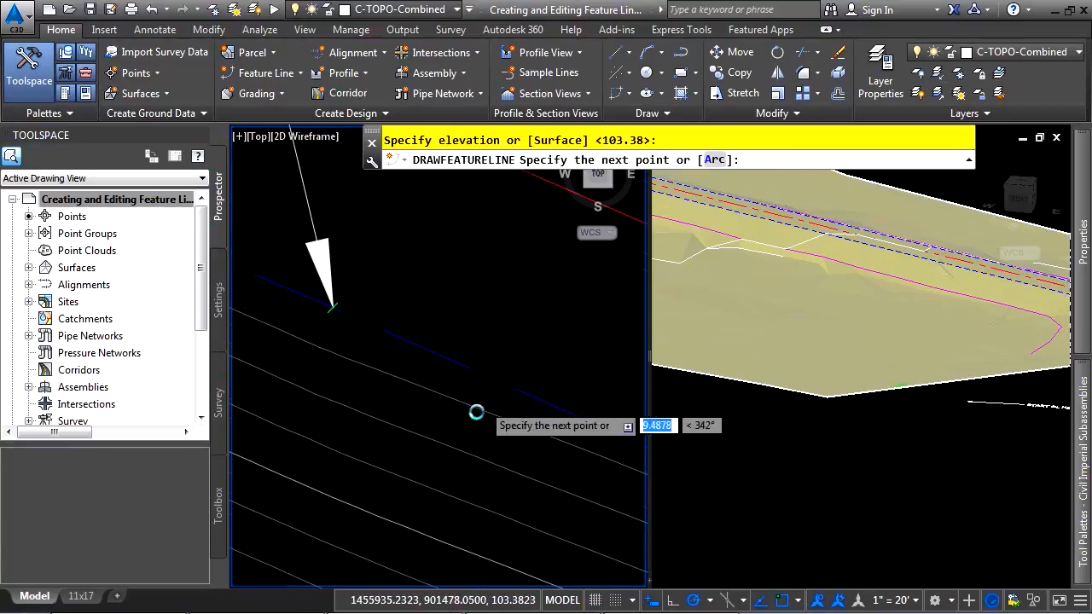
scroll(495, 410, "down", 4)
middle_click_drag(534, 404, 302, 259)
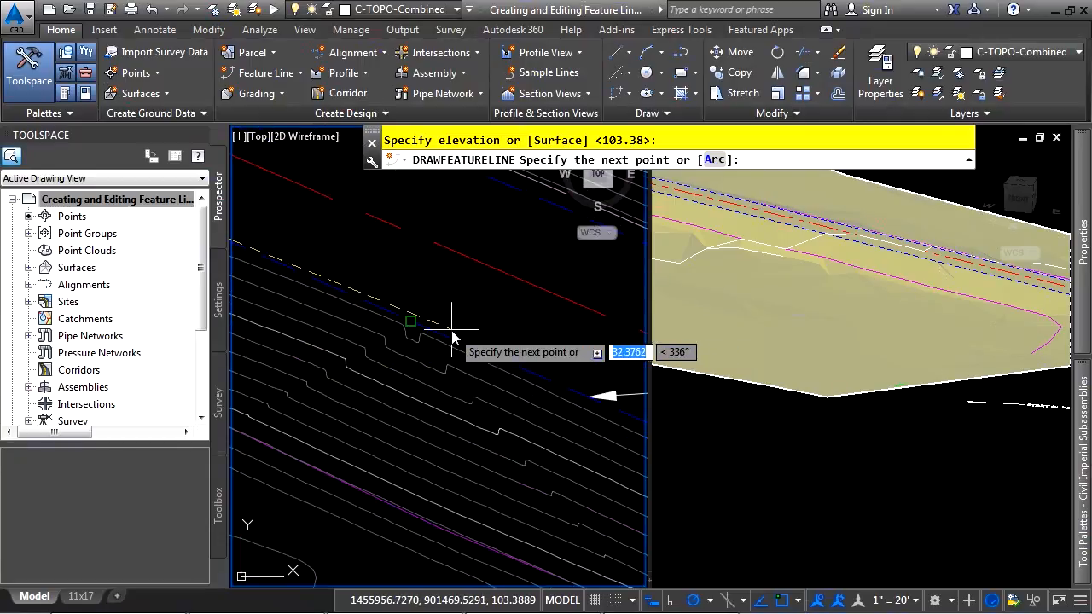
left_click(452, 337)
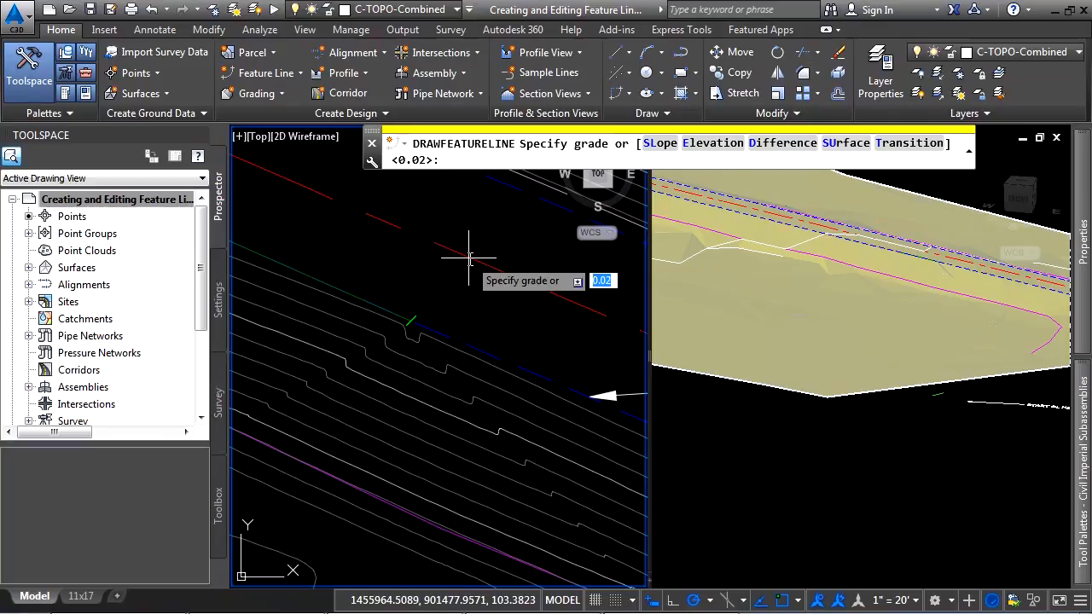
key("Return")
Add a feature line point at the START CL HERE arrow tip, accepting the 0.26 grade.
scroll(554, 371, "up", 4)
middle_click_drag(554, 371, 251, 207)
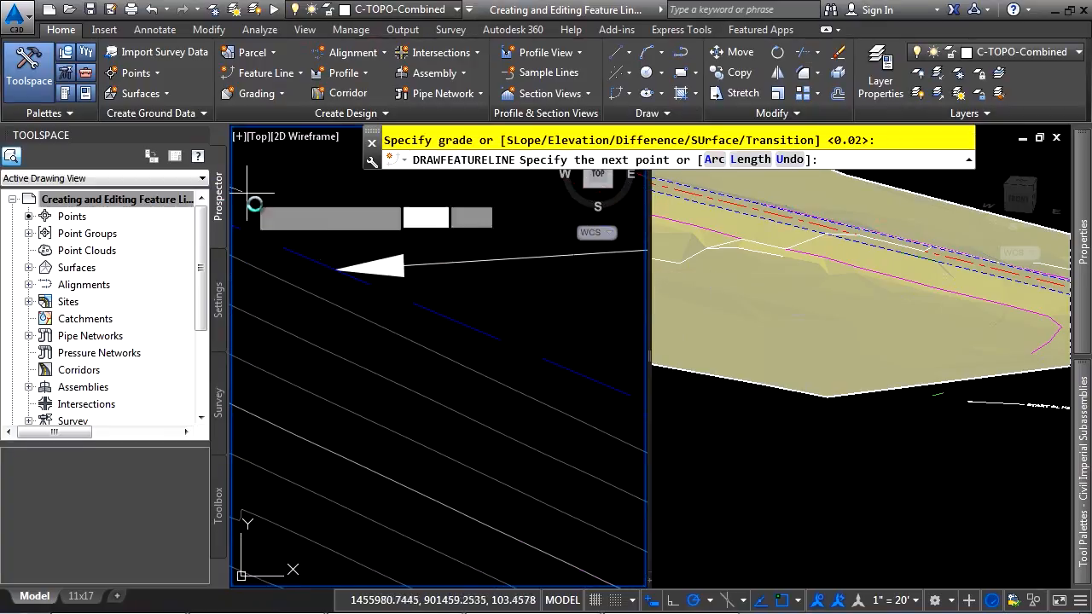
left_click(345, 263)
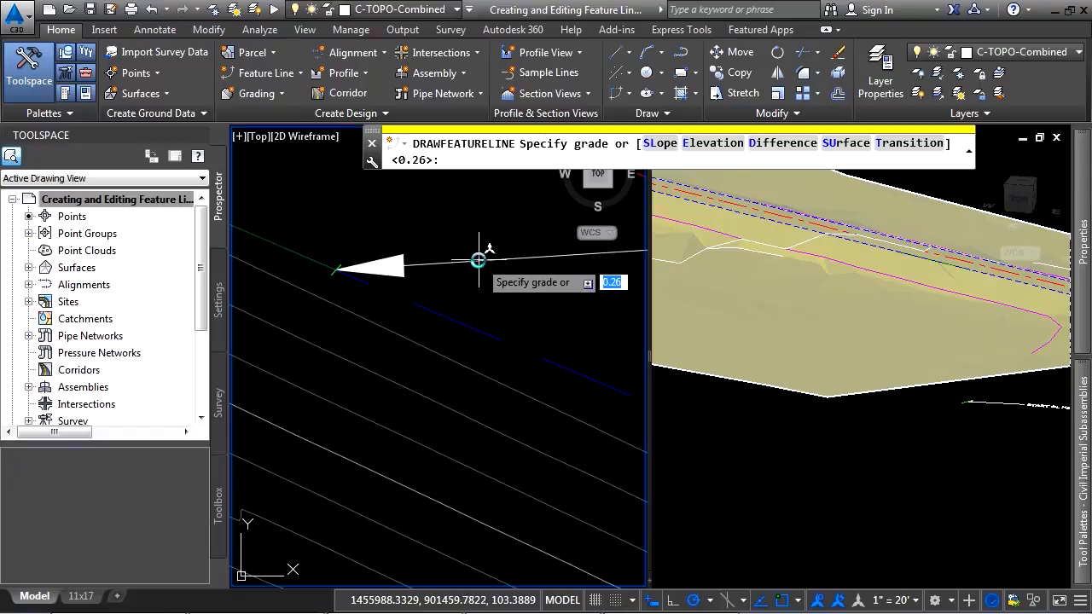
key("Return")
Add two more points farther along the blue dashed road edge with the default grades and finish the feature line.
scroll(483, 300, "down", 9)
middle_click_drag(571, 326, 349, 273)
scroll(387, 281, "up", 2)
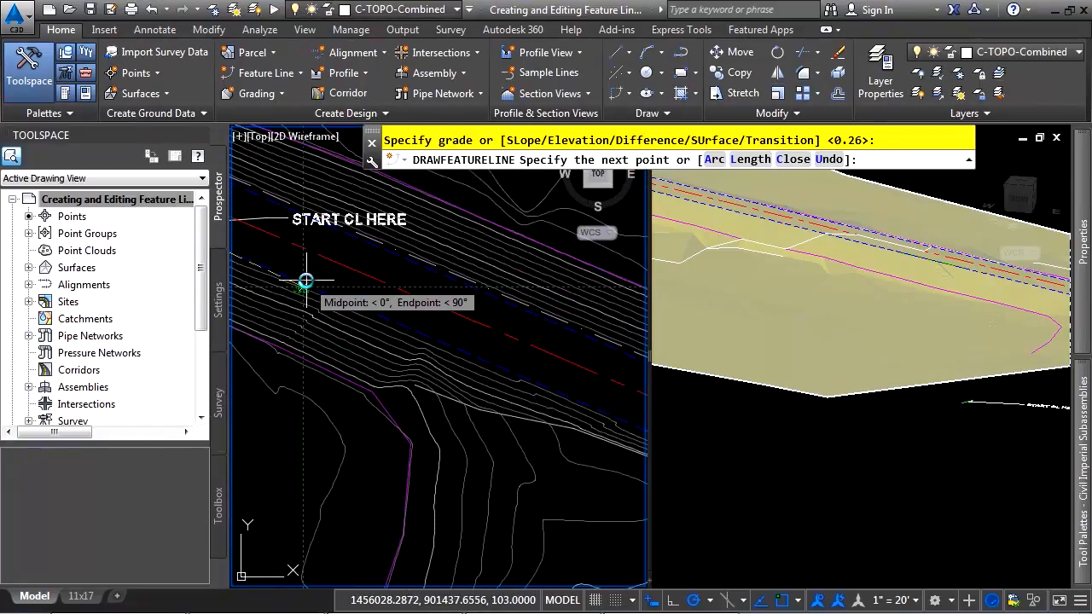
scroll(308, 283, "up", 3)
middle_click_drag(310, 283, 464, 316)
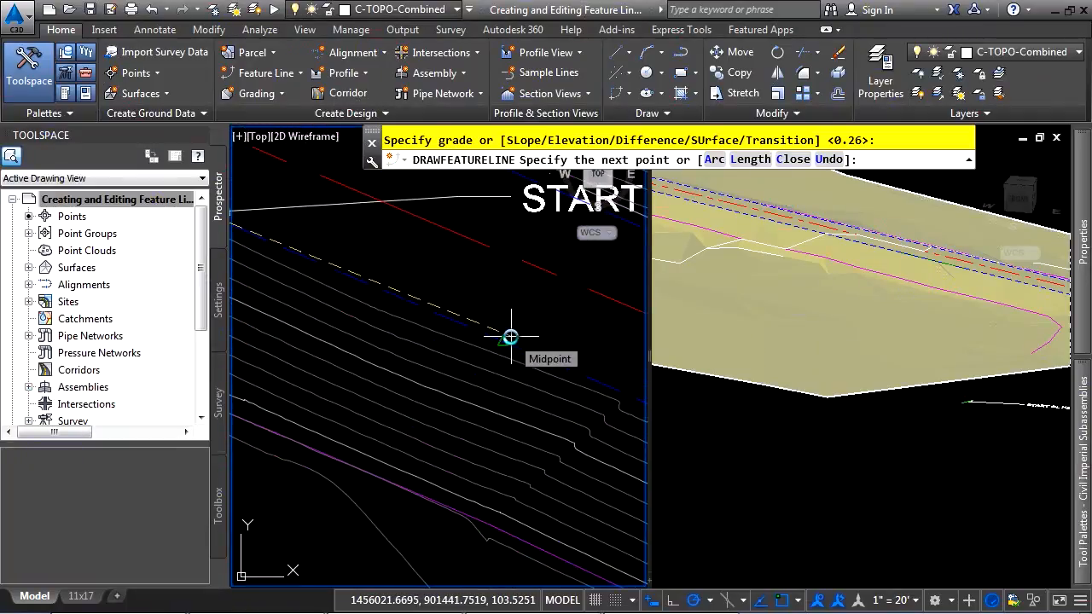
left_click(511, 337)
key("Return")
middle_click_drag(583, 398, 303, 242)
left_click(470, 271)
key("Return")
scroll(341, 384, "down", 3)
scroll(378, 390, "up", 5)
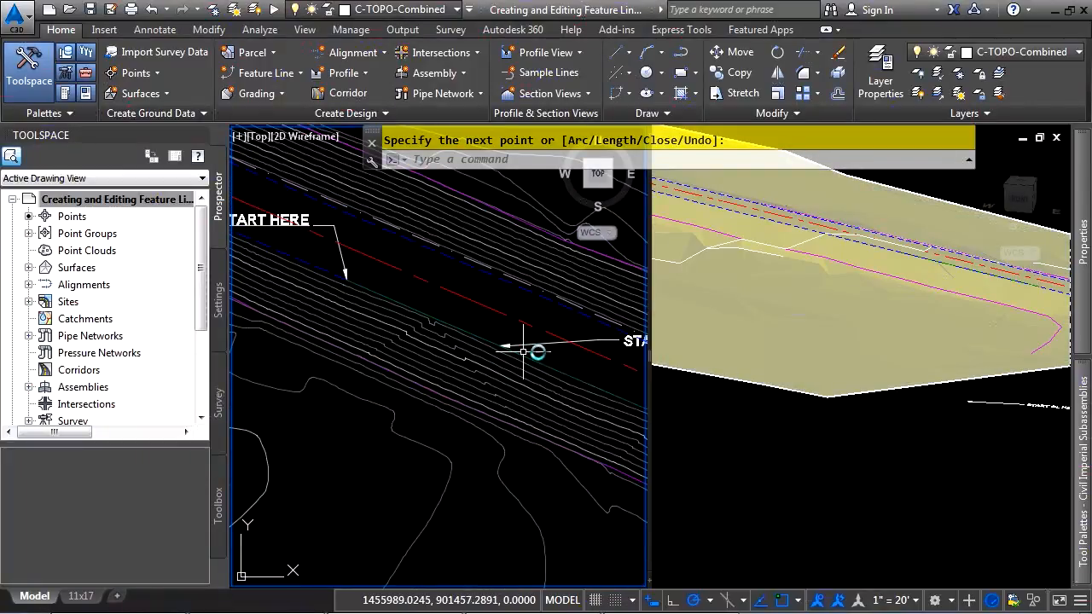
Start a new feature line on the Tourist Parking Lot site, named CL of Drive, with the Corridor Crown style and layer C-TOPO-FEAT.
middle_click_drag(570, 369, 480, 343)
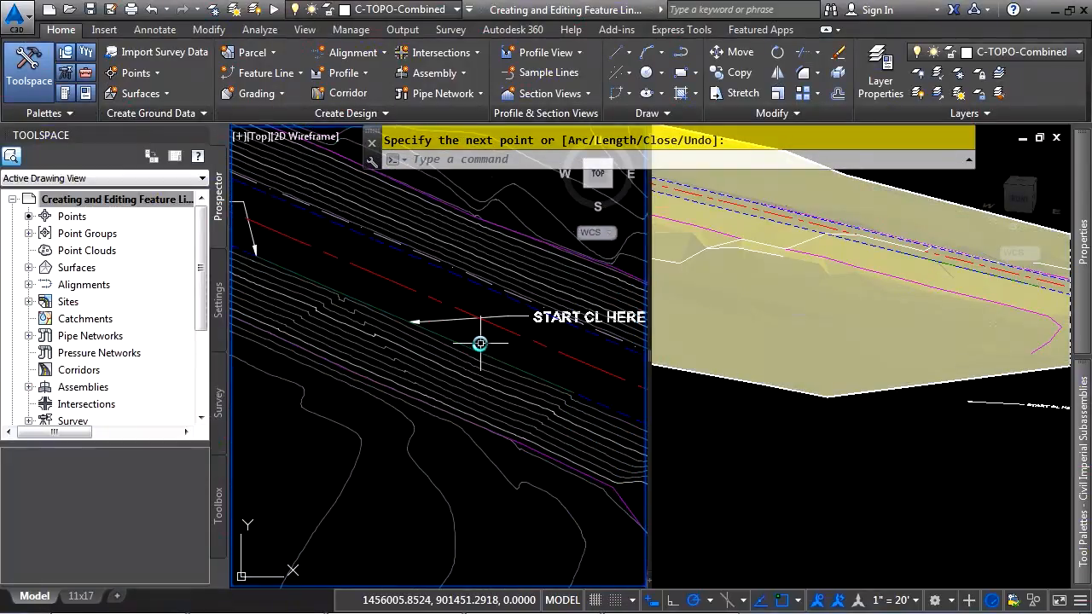
left_click(266, 72)
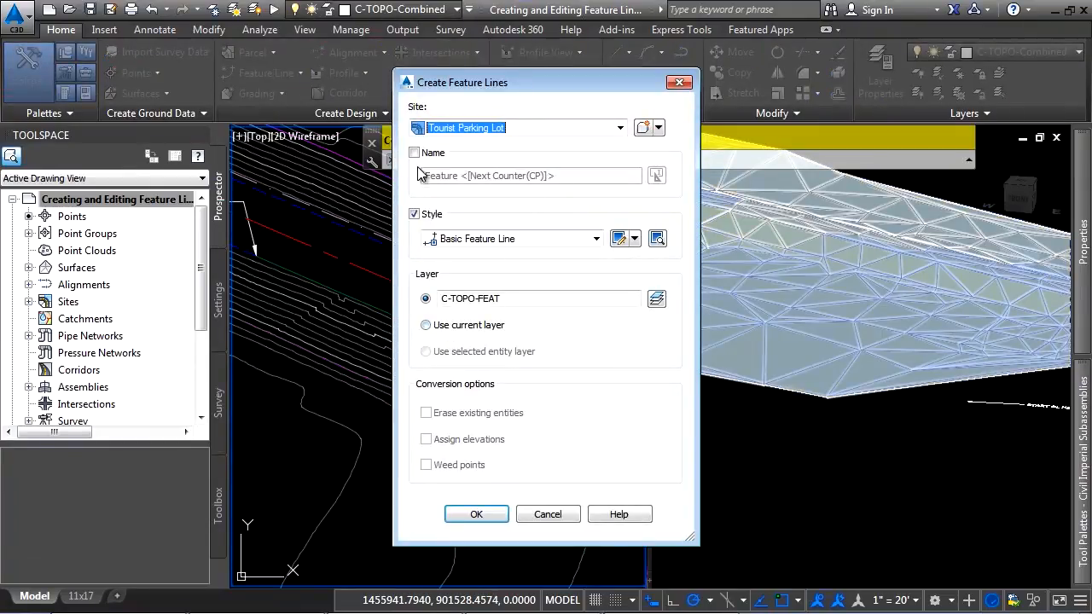
left_click(415, 153)
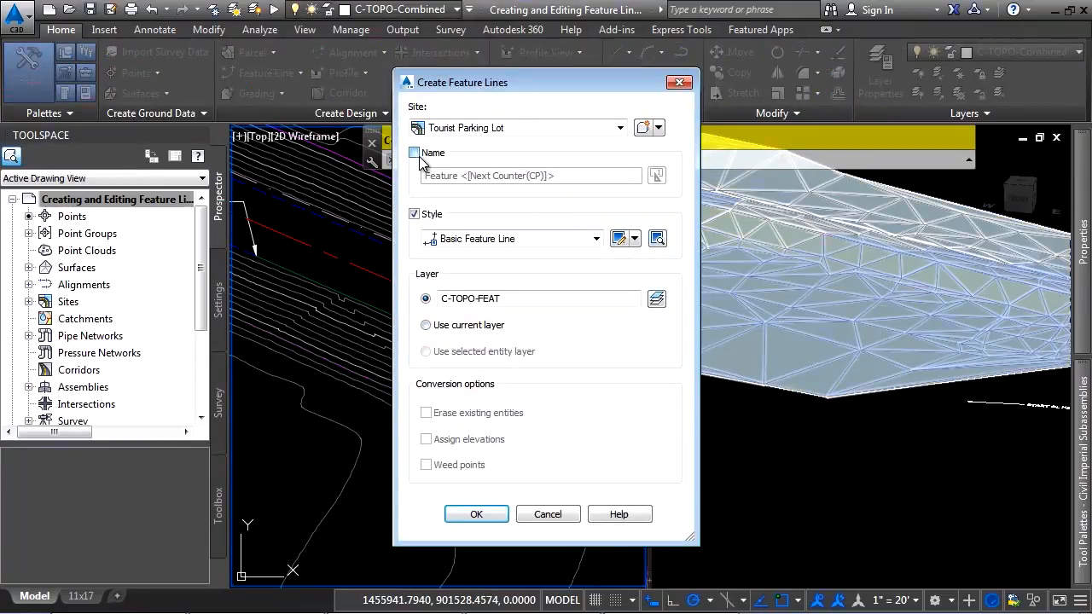
left_click_drag(597, 175, 338, 167)
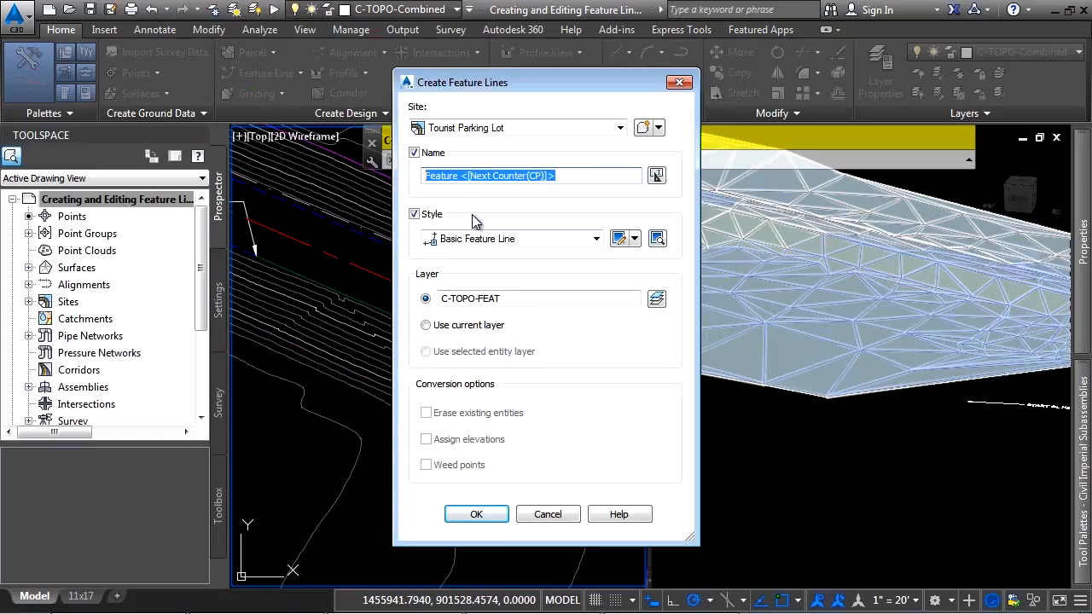
type("CL")
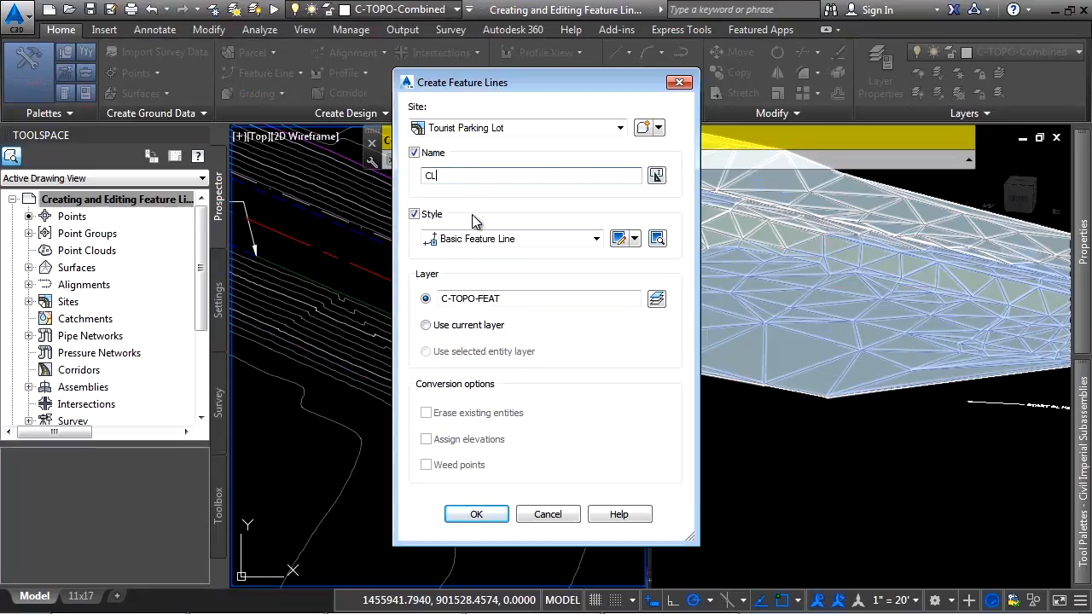
type(" of Drive")
left_click(507, 241)
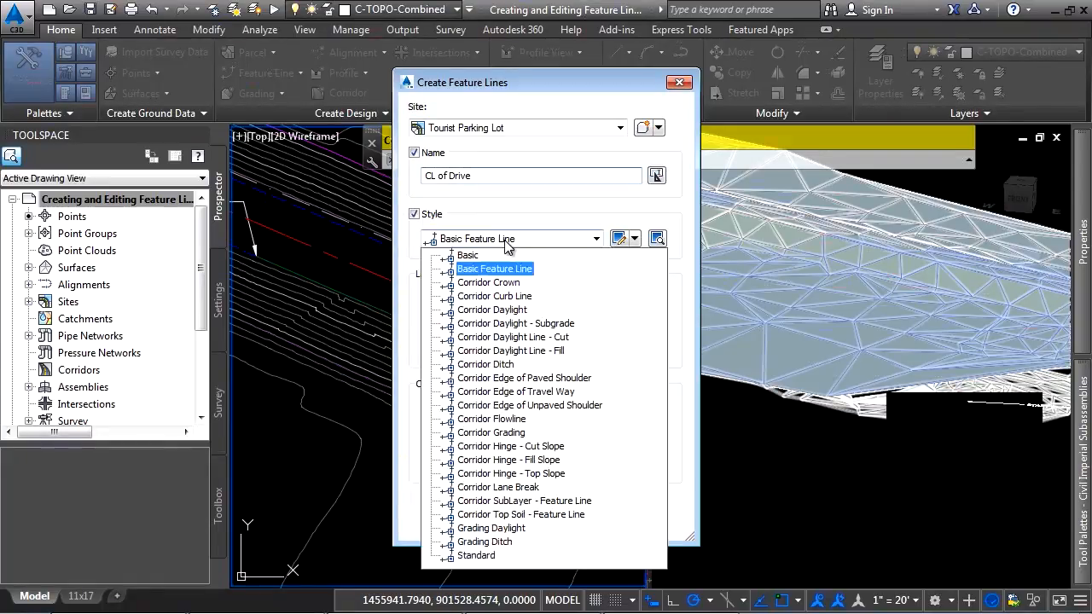
left_click(512, 282)
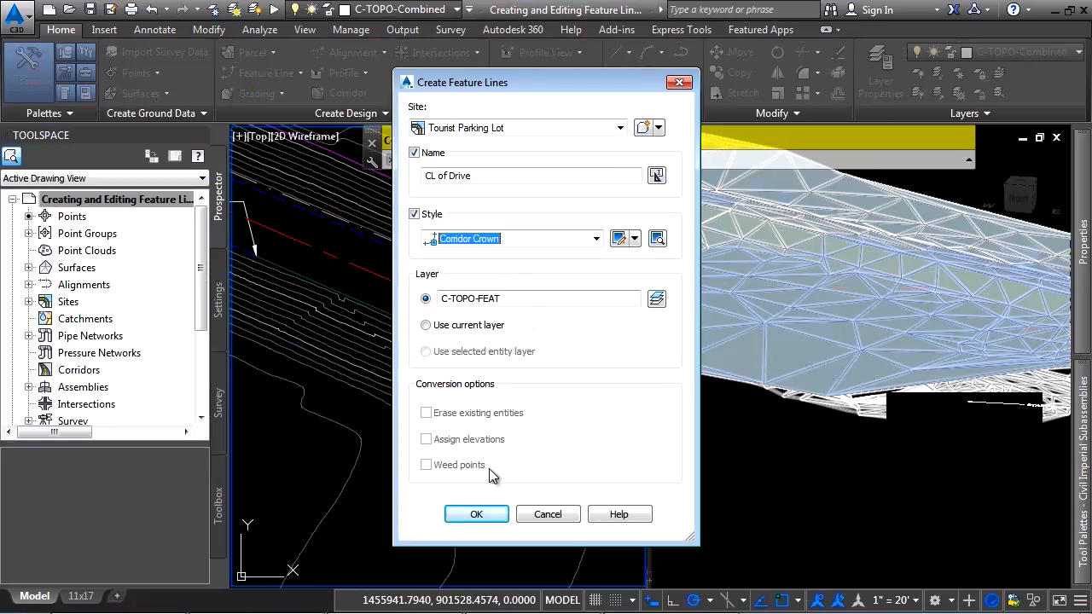
left_click(478, 512)
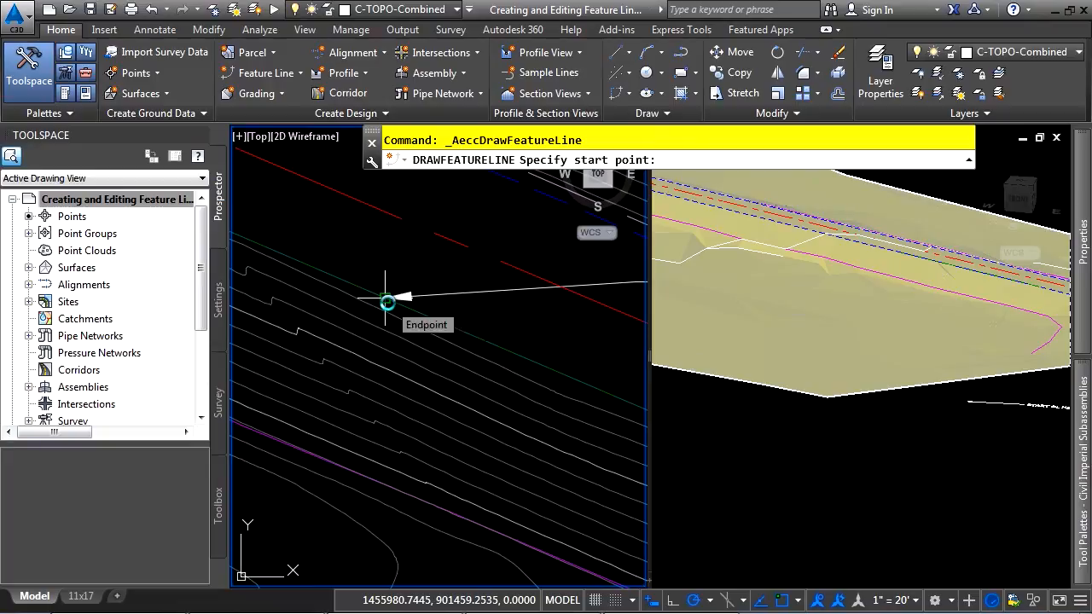
Draw the drive centreline from the START CL HERE arrow tip, accepting elevation 103.46, 50 ft perpendicular away from the road at grade -4.
scroll(387, 302, "up", 2)
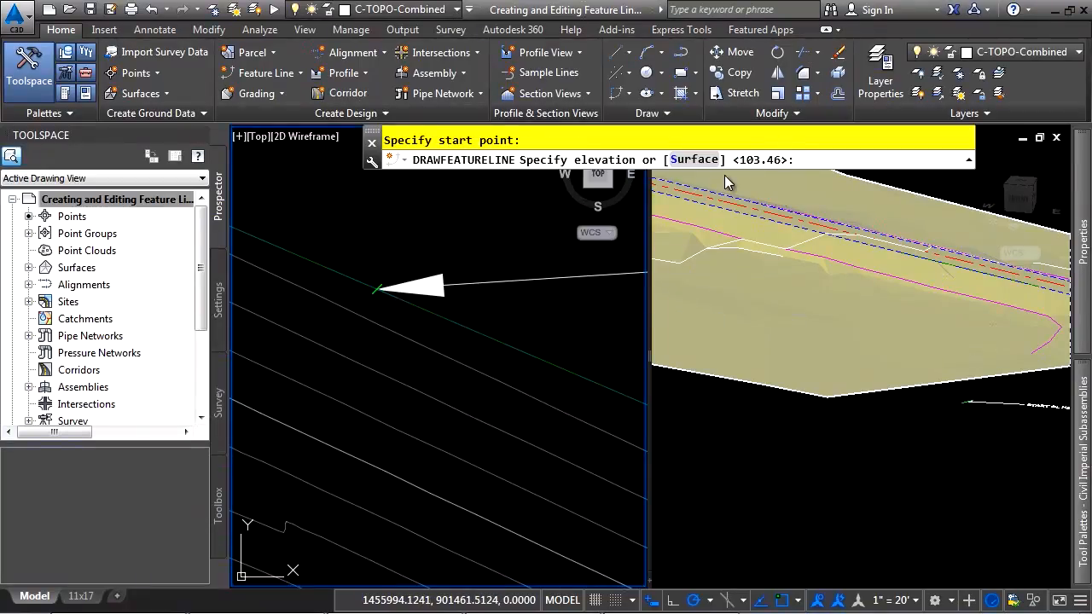
key("Return")
scroll(424, 362, "down", 8)
middle_click_drag(391, 429, 485, 332)
scroll(475, 354, "up", 2)
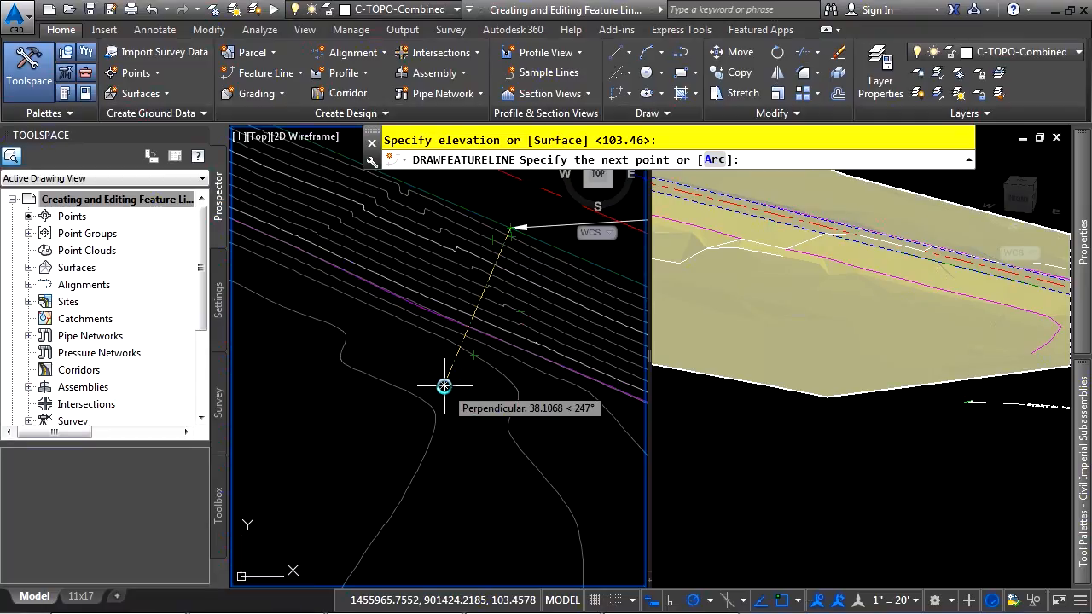
type("50")
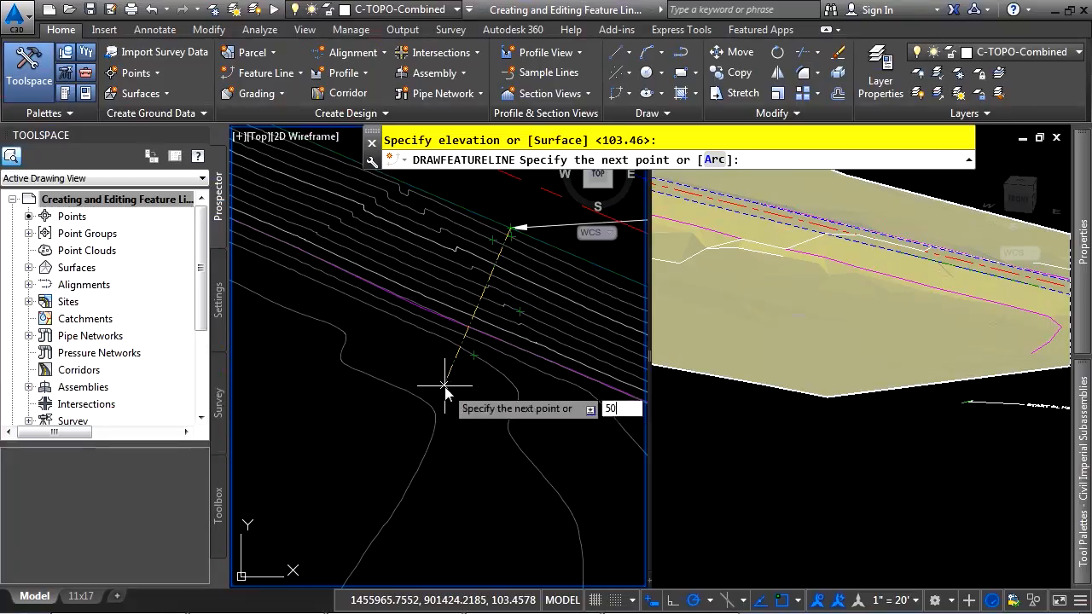
key("Return")
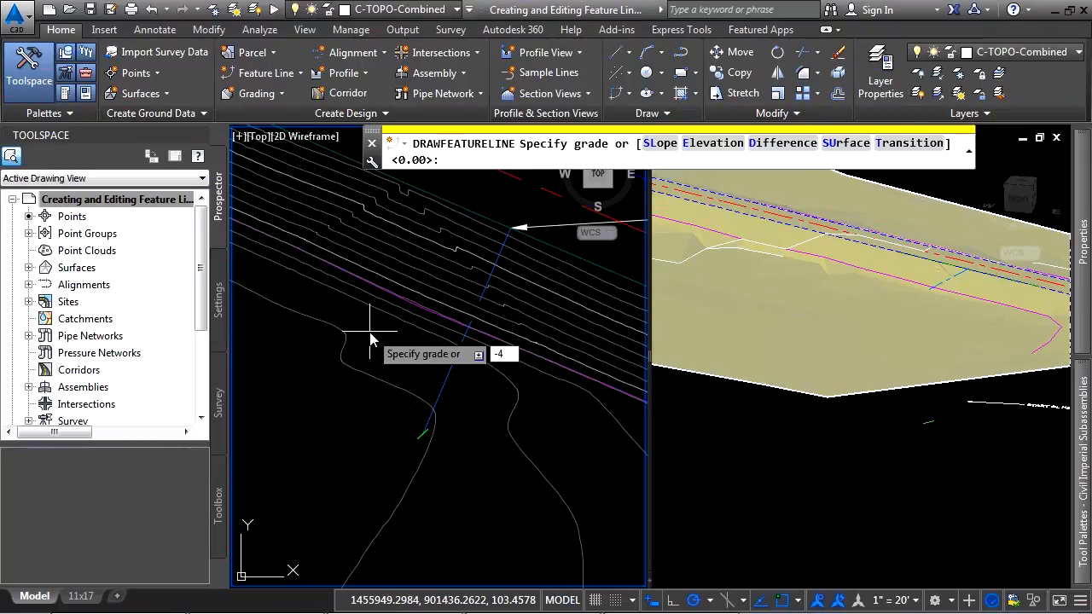
key("Return")
key("Return")
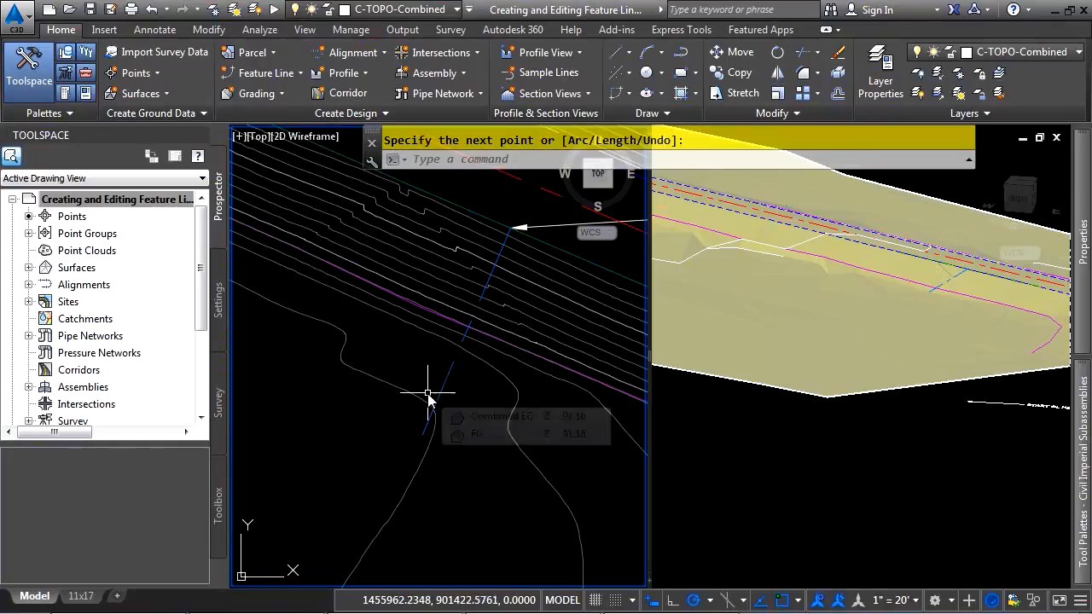
Examine the new drive centreline against the surface and road edge in the 3D view.
left_click(861, 361)
middle_click_drag(861, 361, 861, 362, "shift")
middle_click_drag(926, 295, 861, 362)
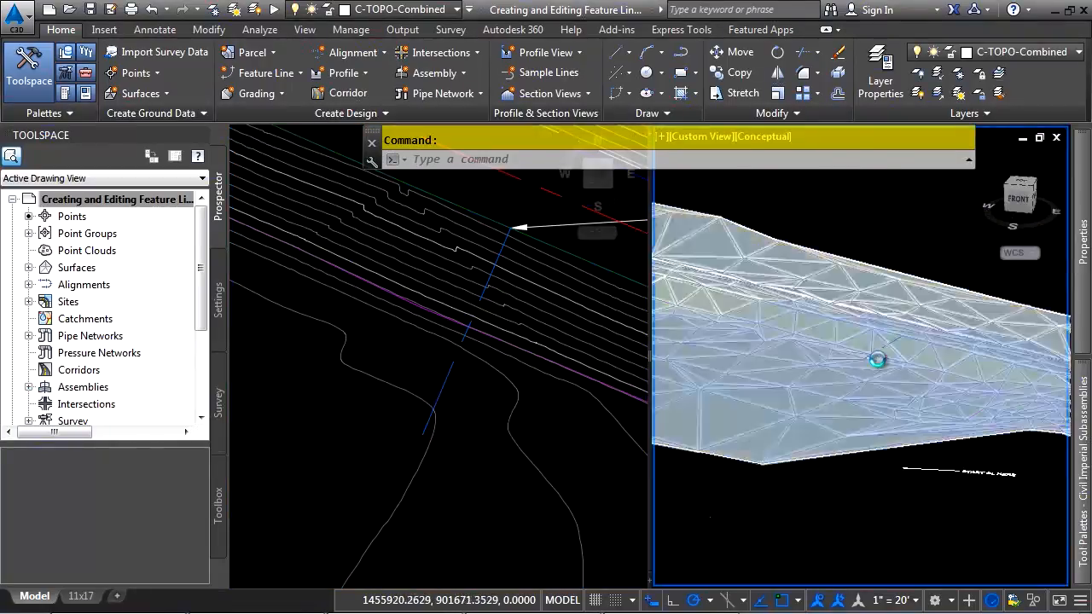
scroll(880, 361, "up", 5)
scroll(819, 397, "down", 3)
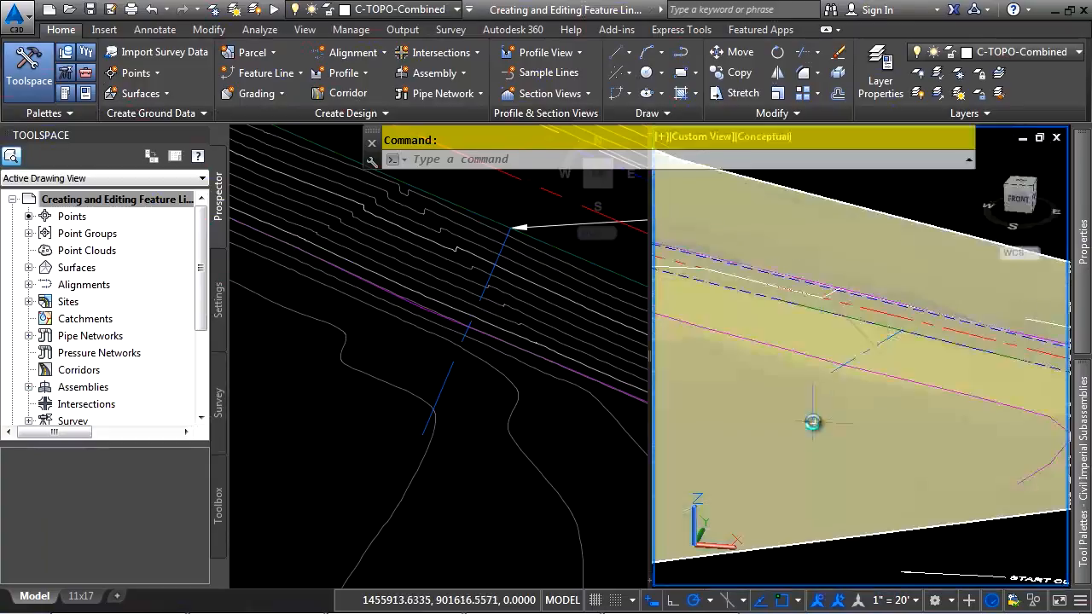
left_click(487, 452)
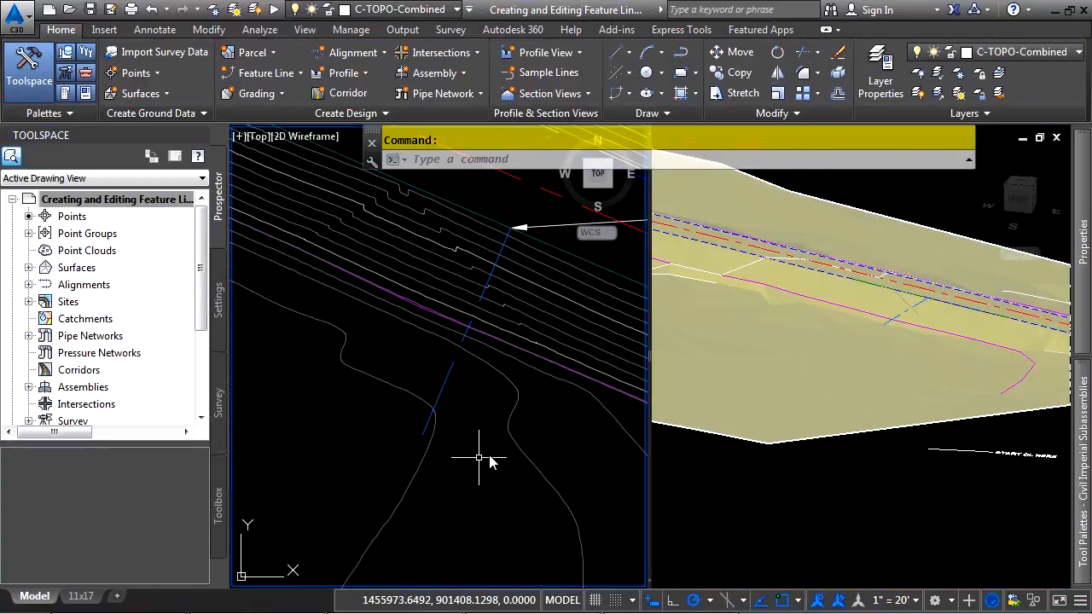
Offset the drive centreline feature line 12 ft to its east side at grade -2, using the Multiple option.
left_click(450, 387)
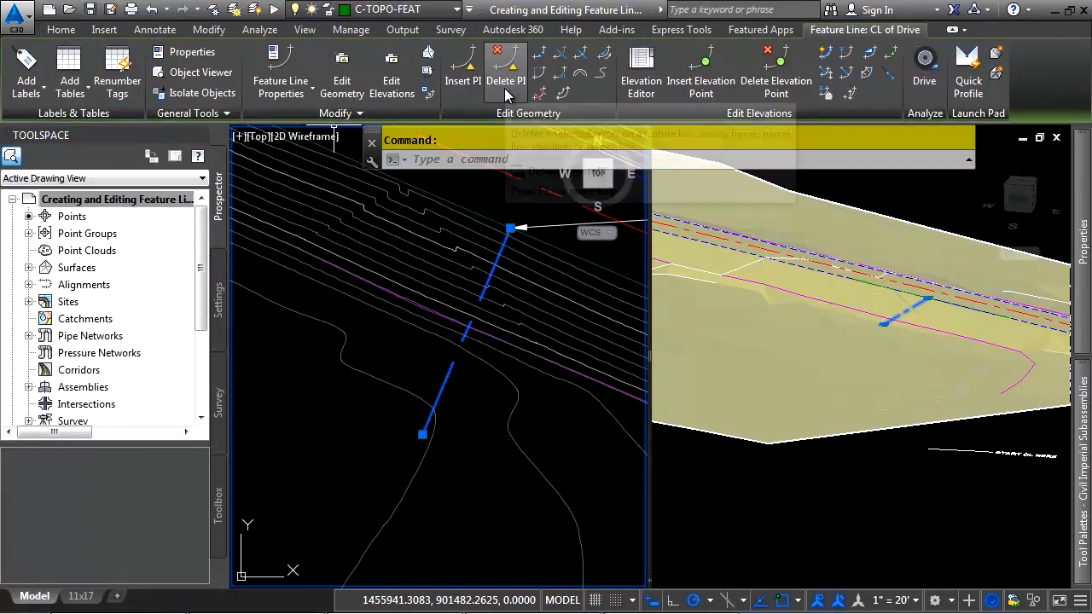
left_click(563, 92)
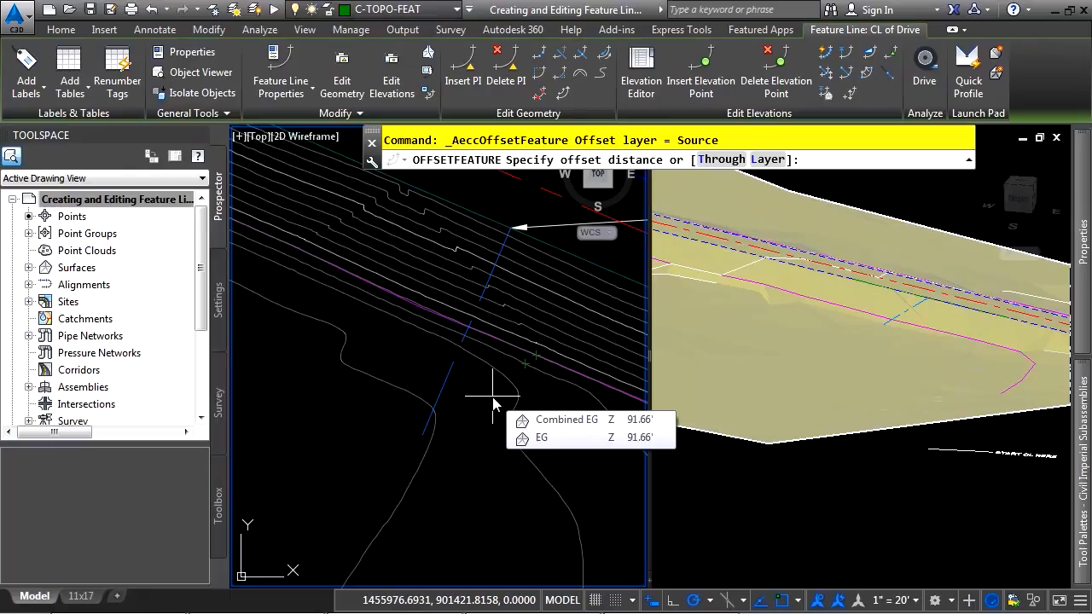
type("12")
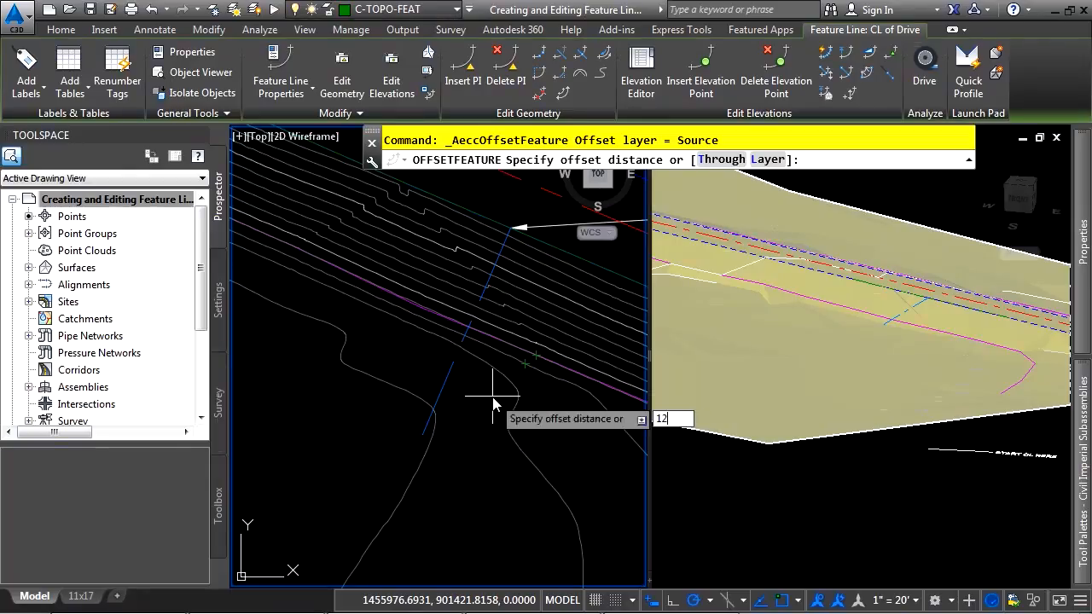
key("Return")
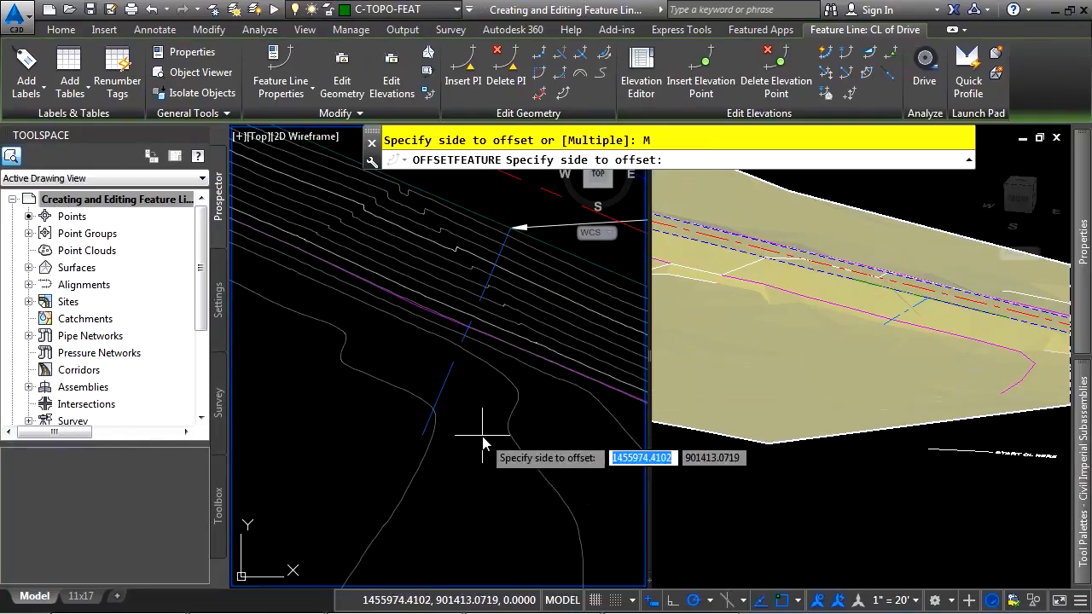
left_click(493, 471)
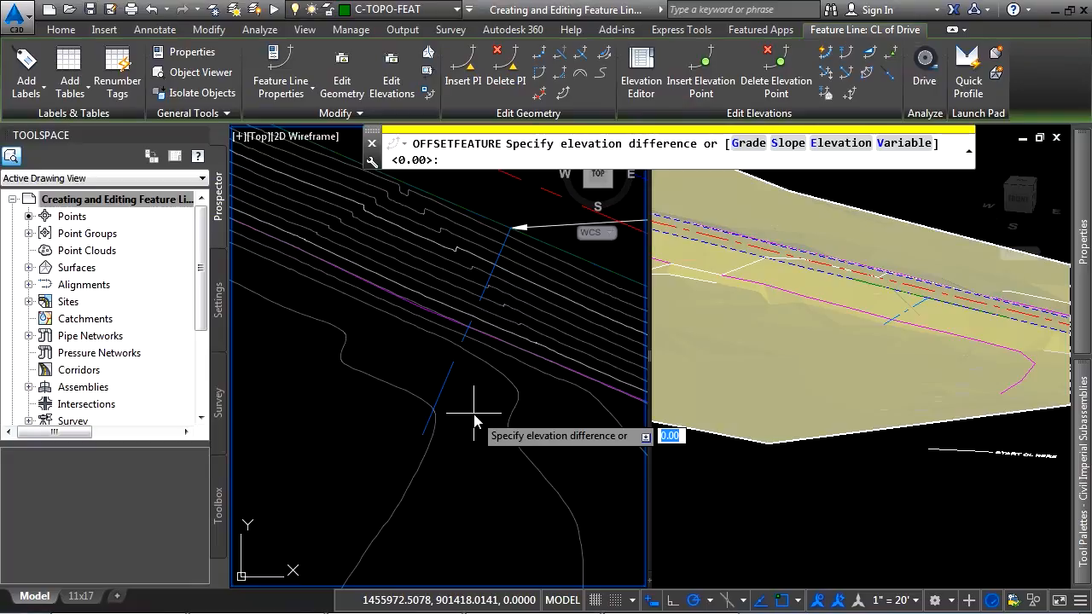
key("Return")
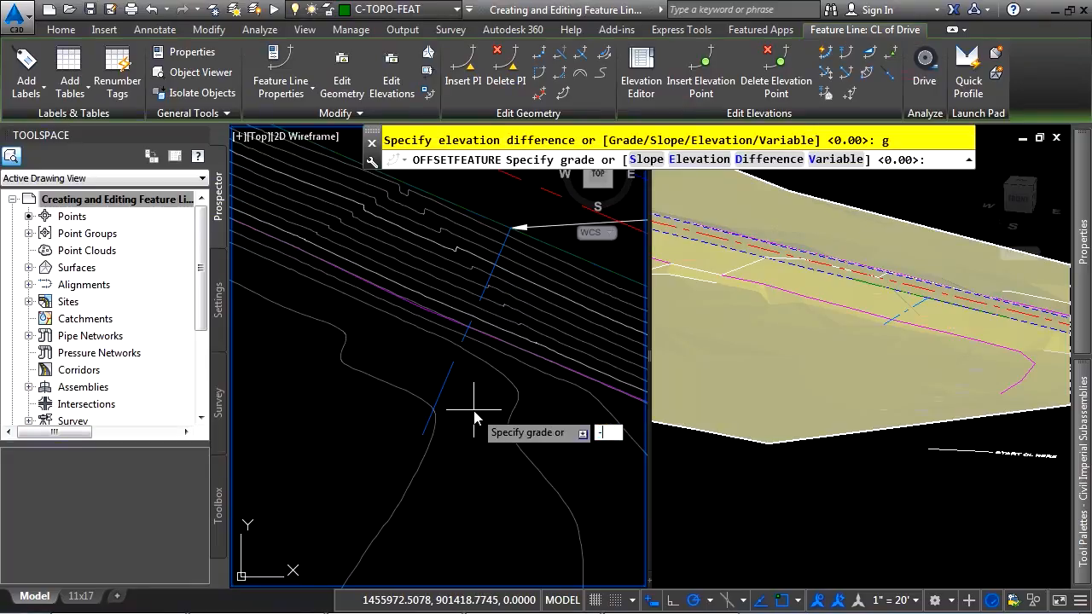
type("-2")
key("Return")
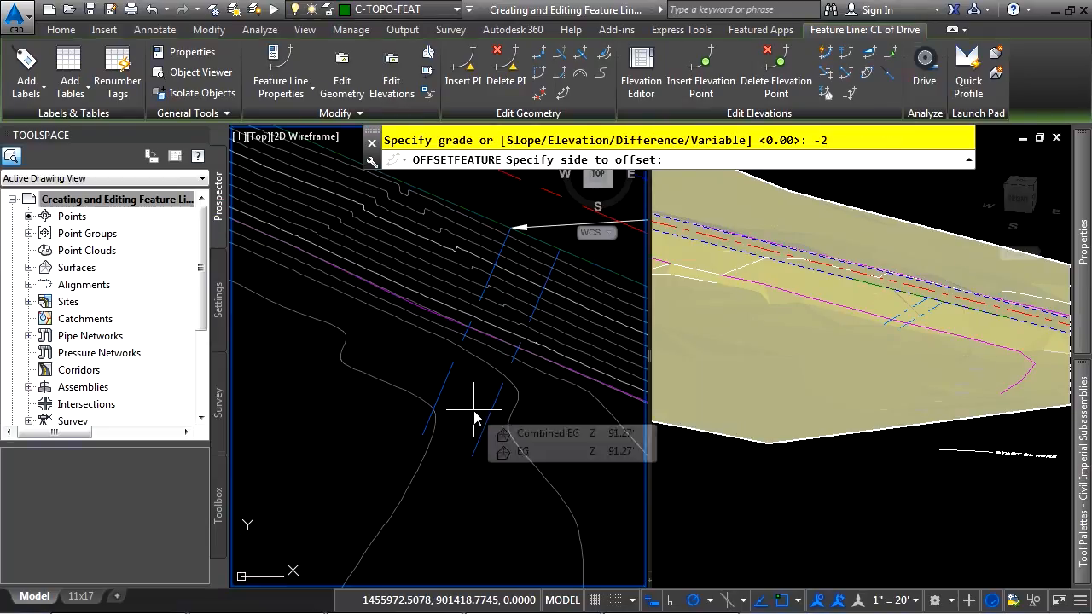
Offset the drive centreline to its west side as well, accepting the -2 grade, and finish the offset.
left_click(480, 419)
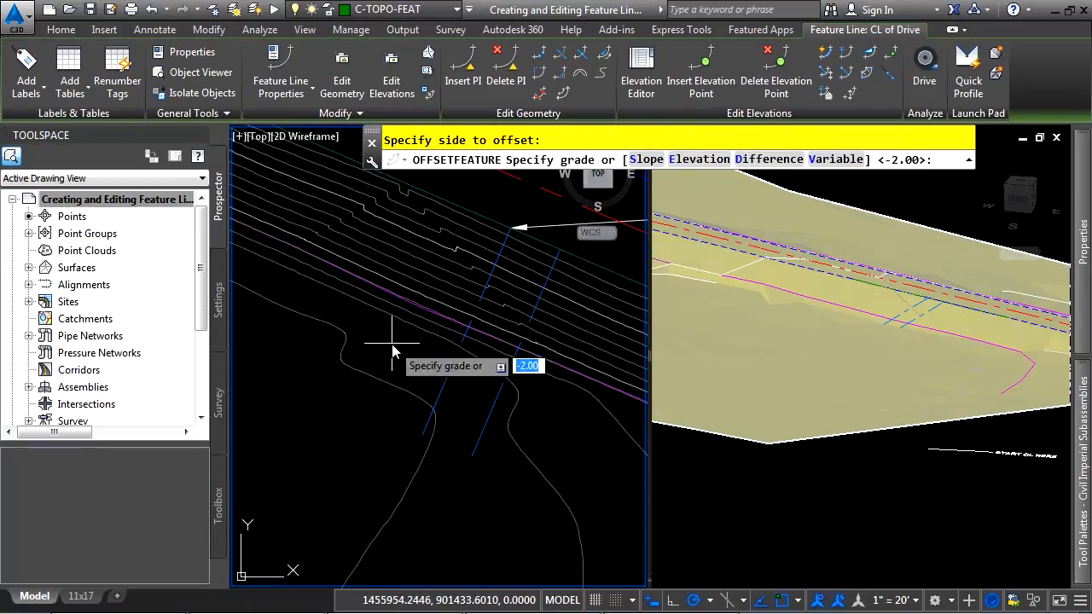
key("Return")
left_click(396, 375)
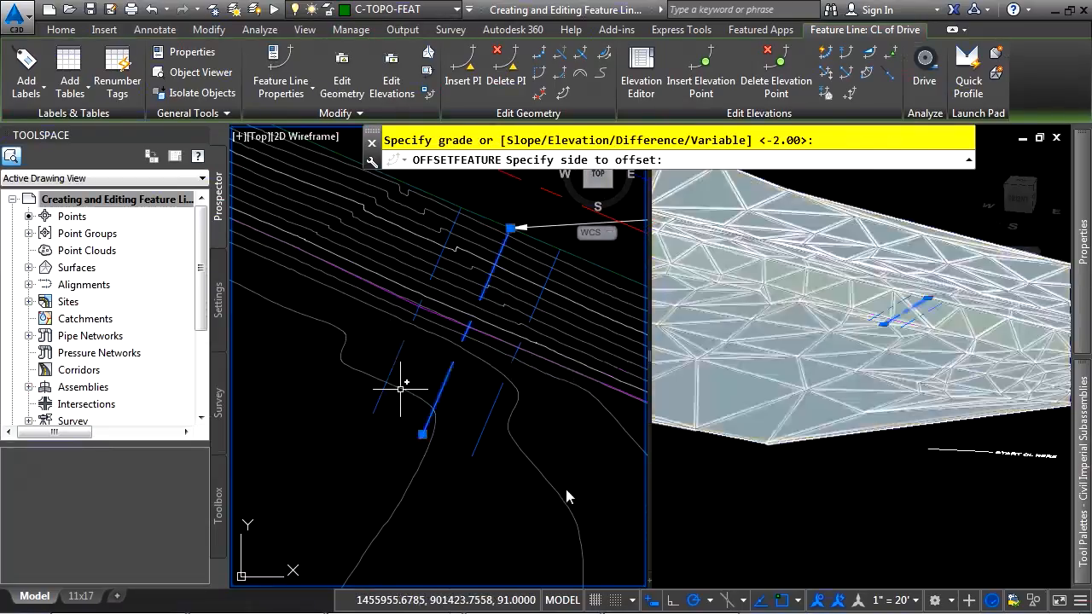
key("Return")
key("Return")
key("Escape")
key("Escape")
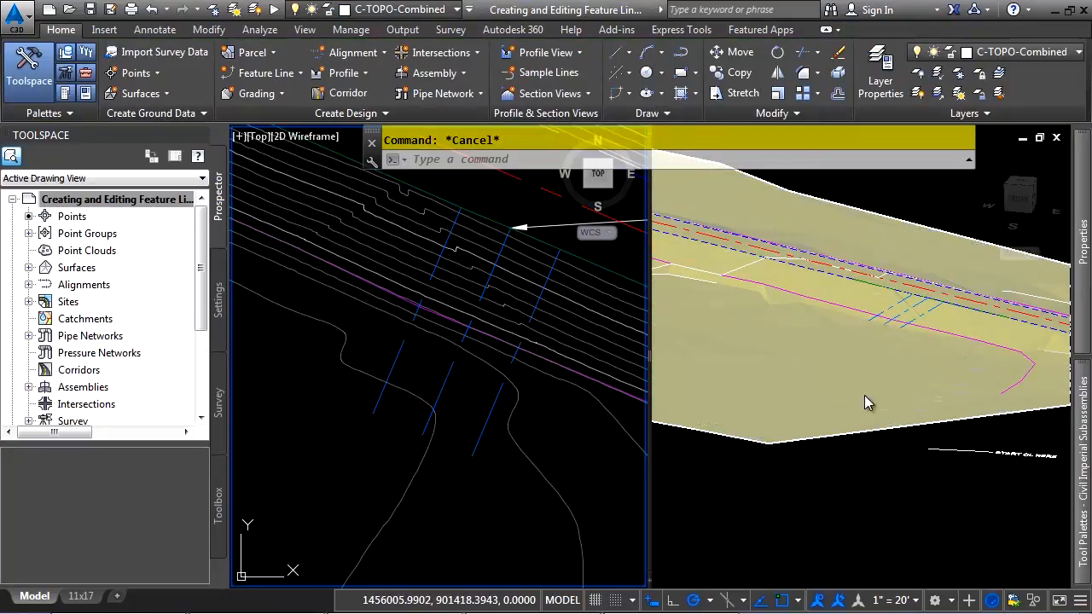
Start a polyline at the lower end of the west drive edge and draw a 100 ft segment perpendicular to it, heading northwest.
scroll(378, 361, "down", 3)
middle_click_drag(396, 459, 463, 390)
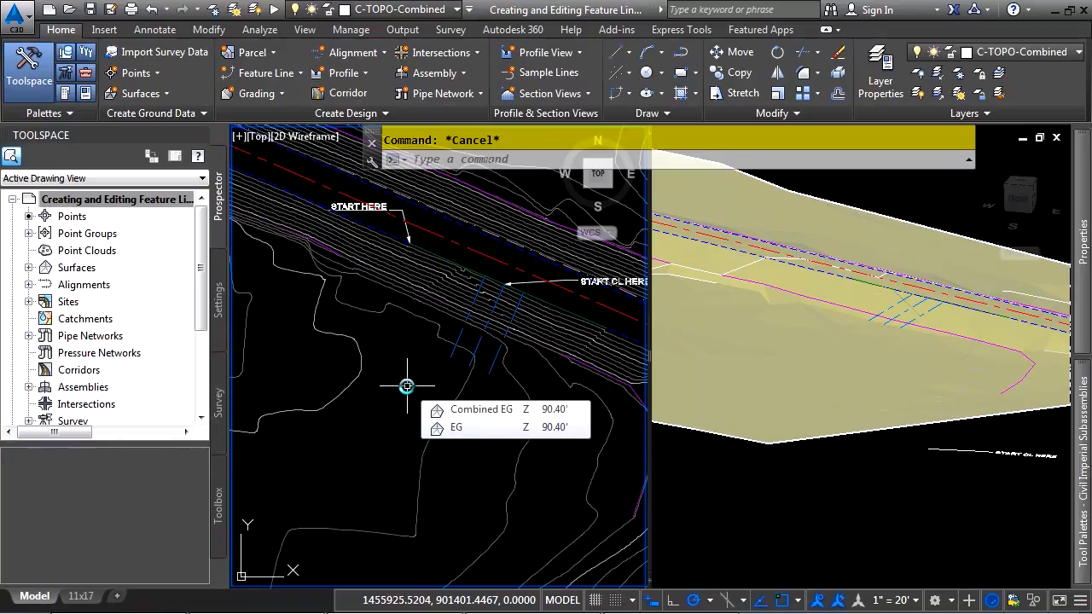
type("pl")
key("Return")
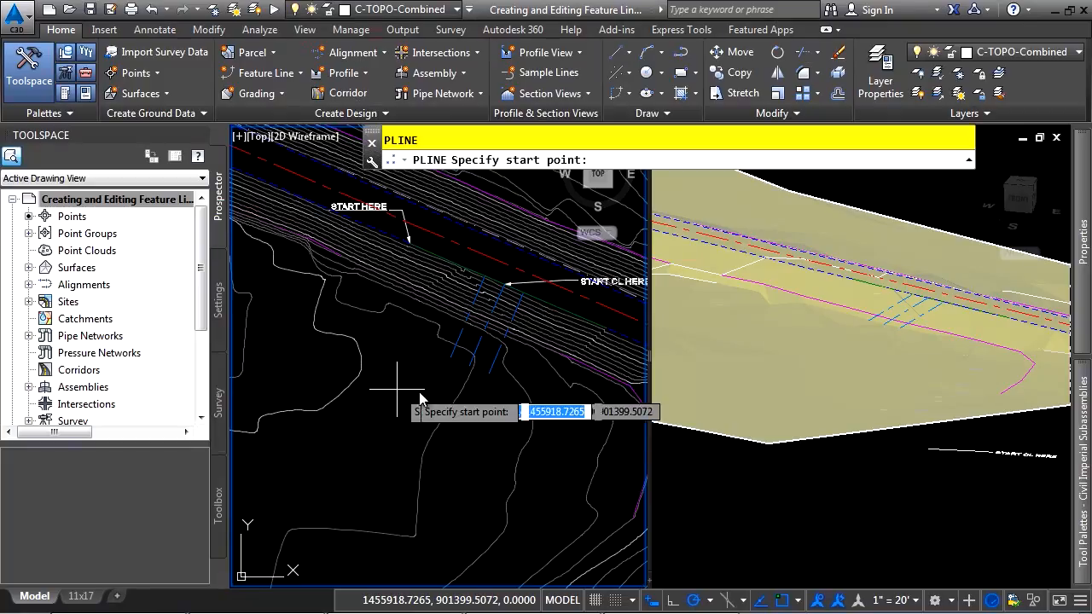
left_click(446, 365)
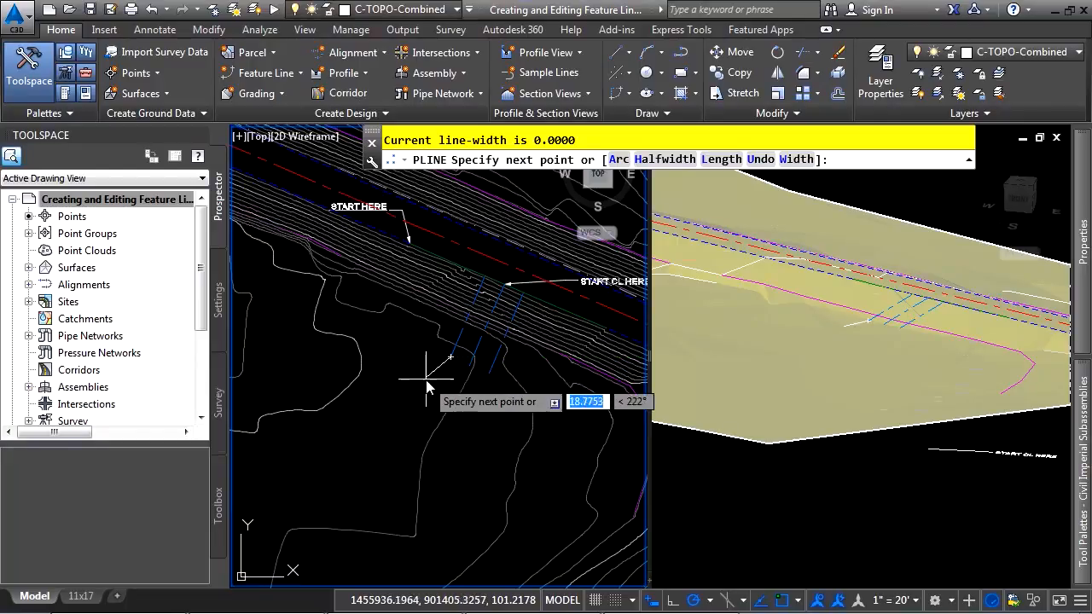
scroll(426, 380, "up", 2)
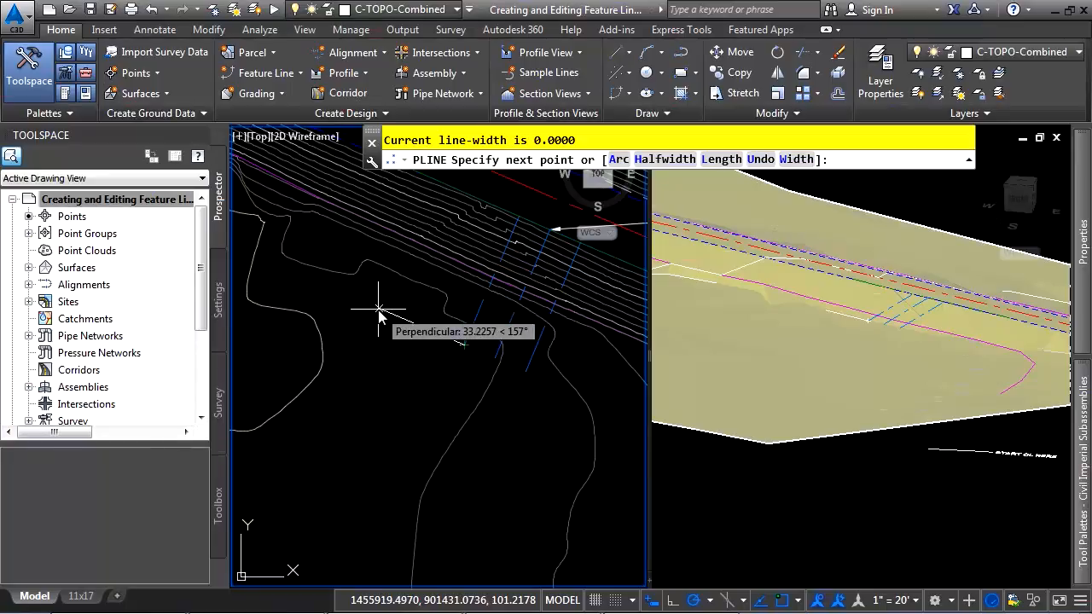
type("100")
key("Return")
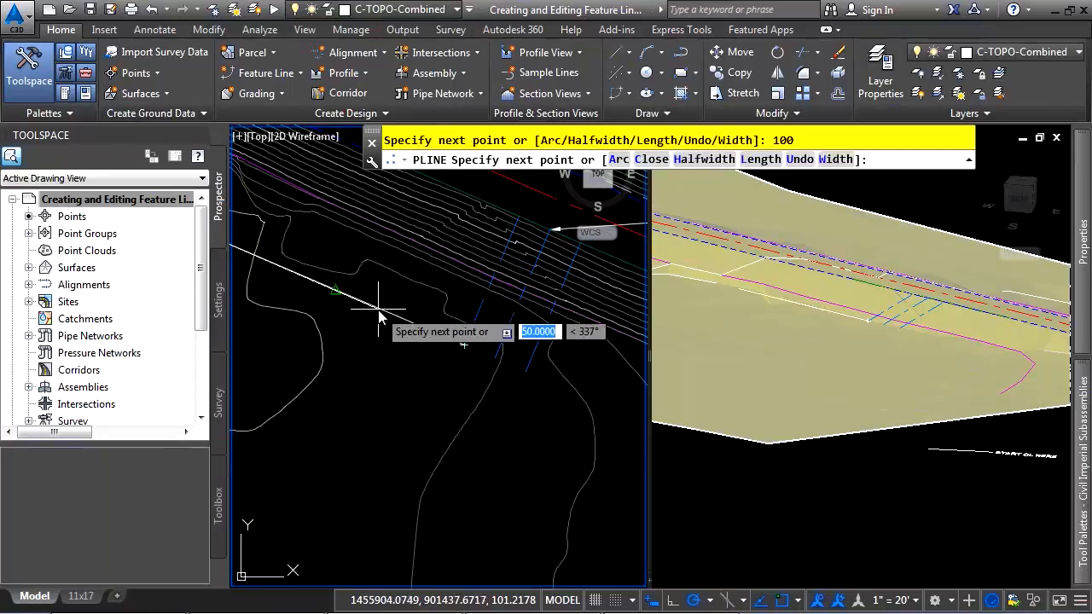
Add a 150 ft polyline segment perpendicular to the previous one, heading southwest away from the road.
scroll(529, 362, "down", 3)
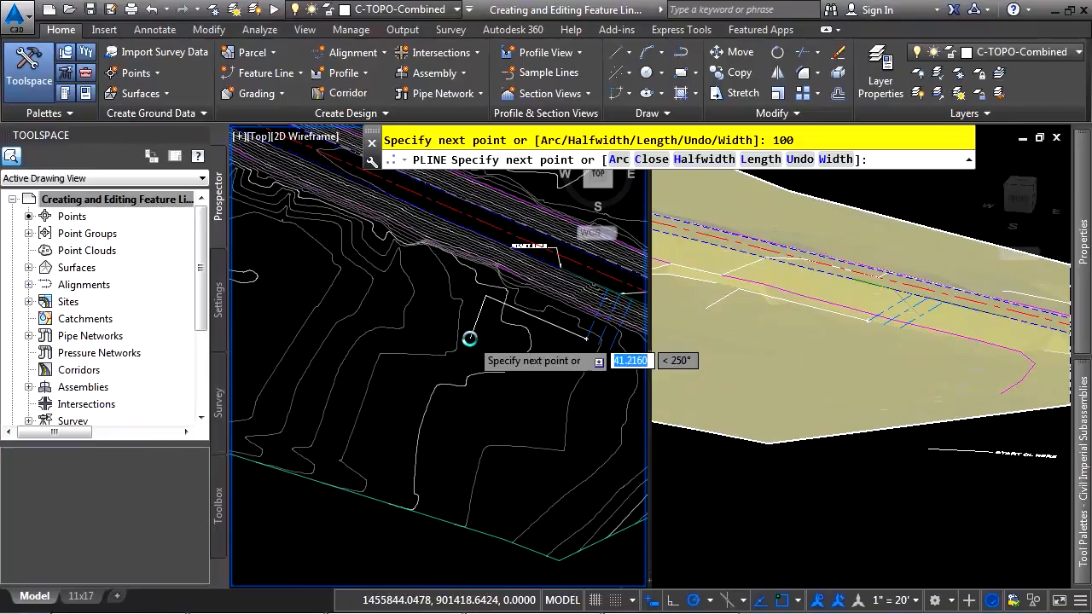
scroll(470, 336, "up", 2)
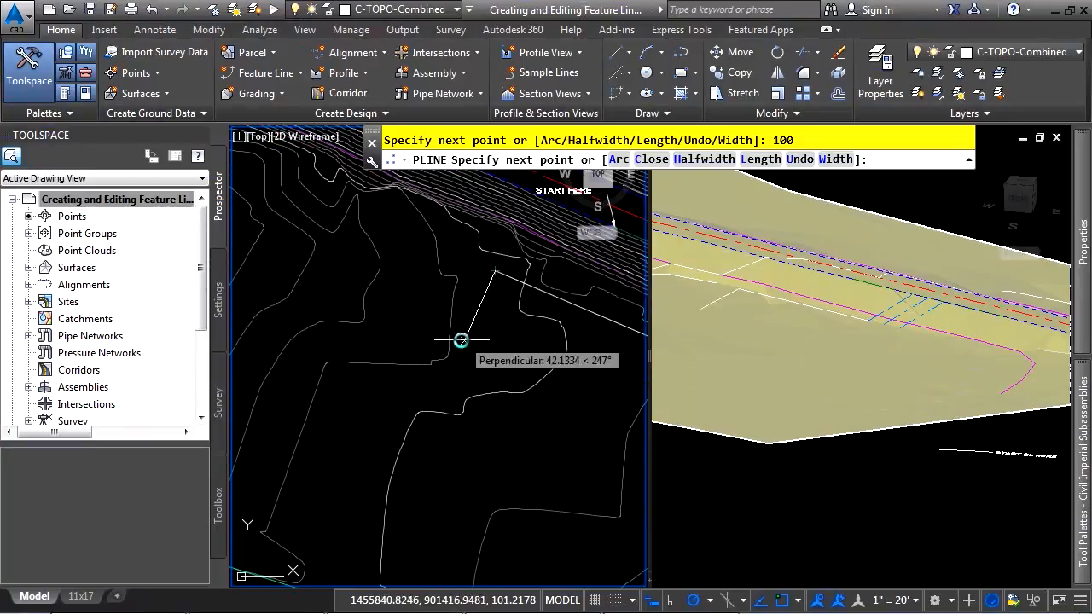
type("150")
key("Return")
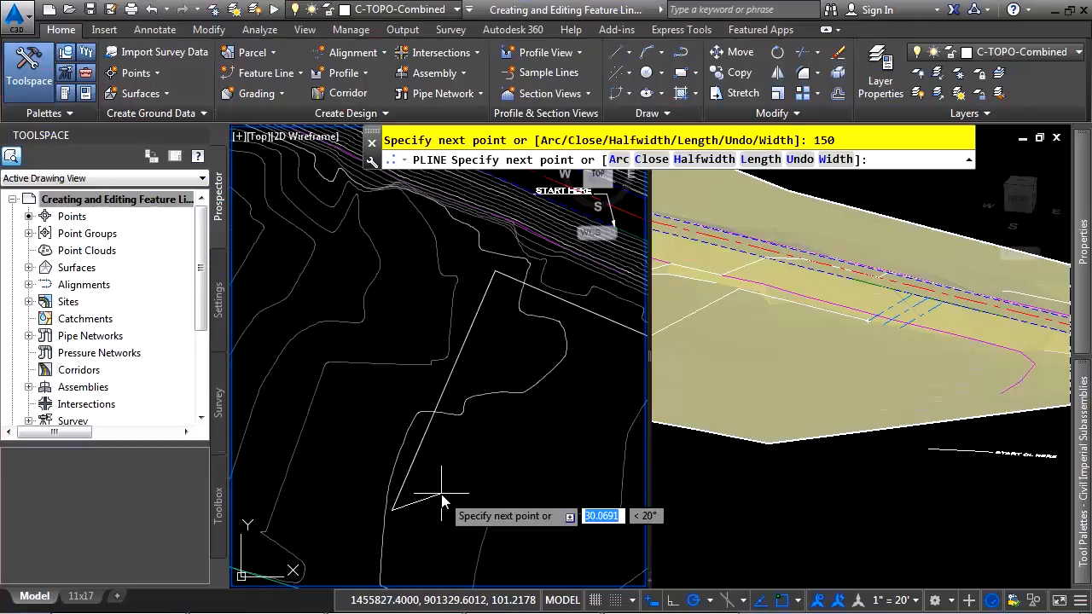
middle_click_drag(442, 502, 354, 341)
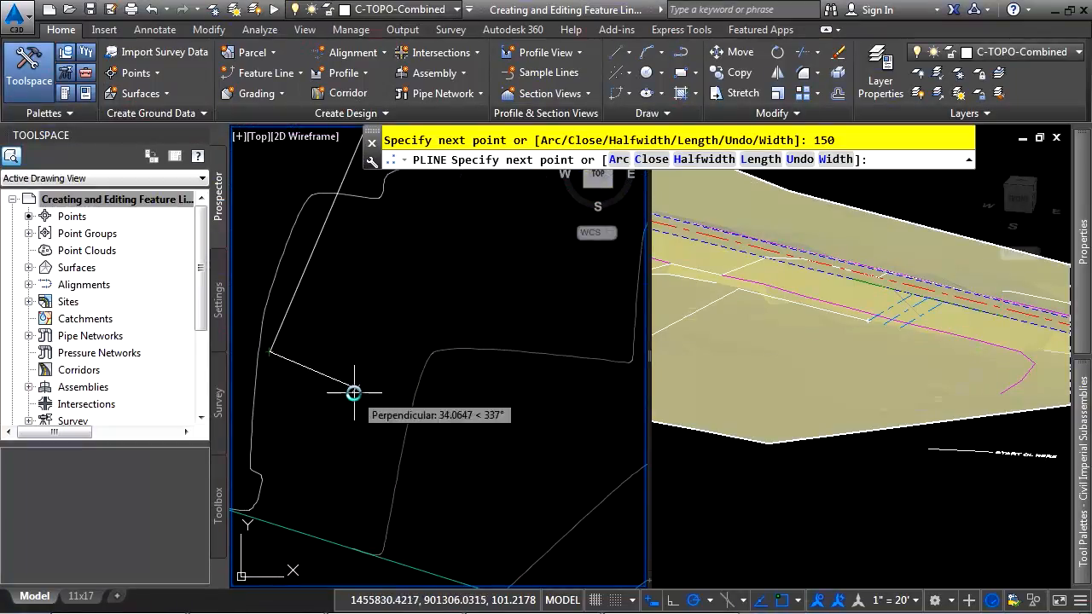
Add a 150 ft perpendicular polyline segment heading southeast, and a perpendicular one heading northeast up to the extension of the lot's north side.
type("150")
key("Return")
scroll(354, 393, "down", 4)
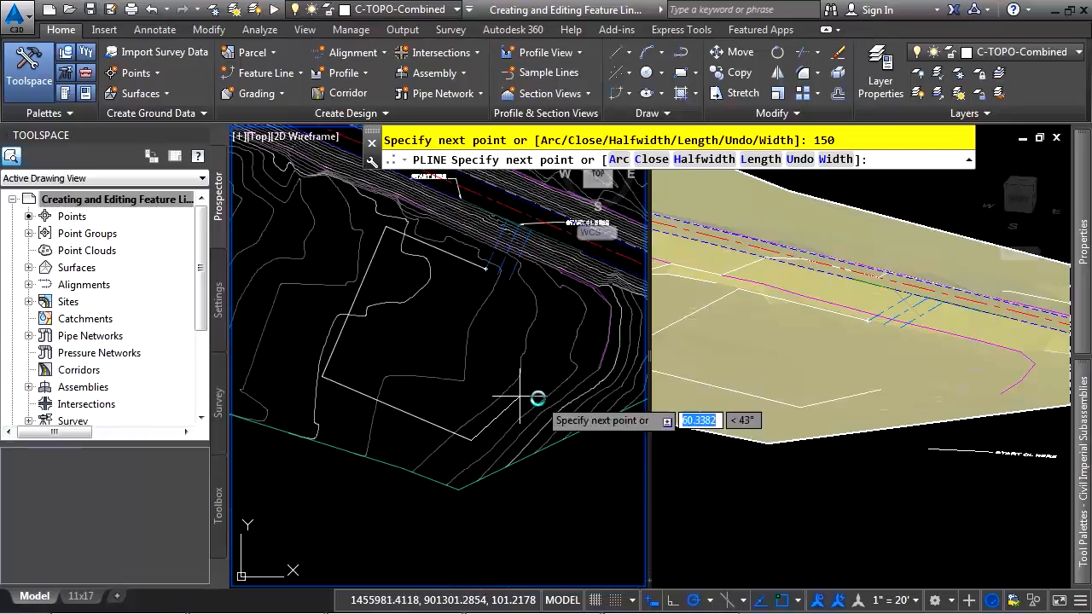
middle_click_drag(537, 399, 384, 345)
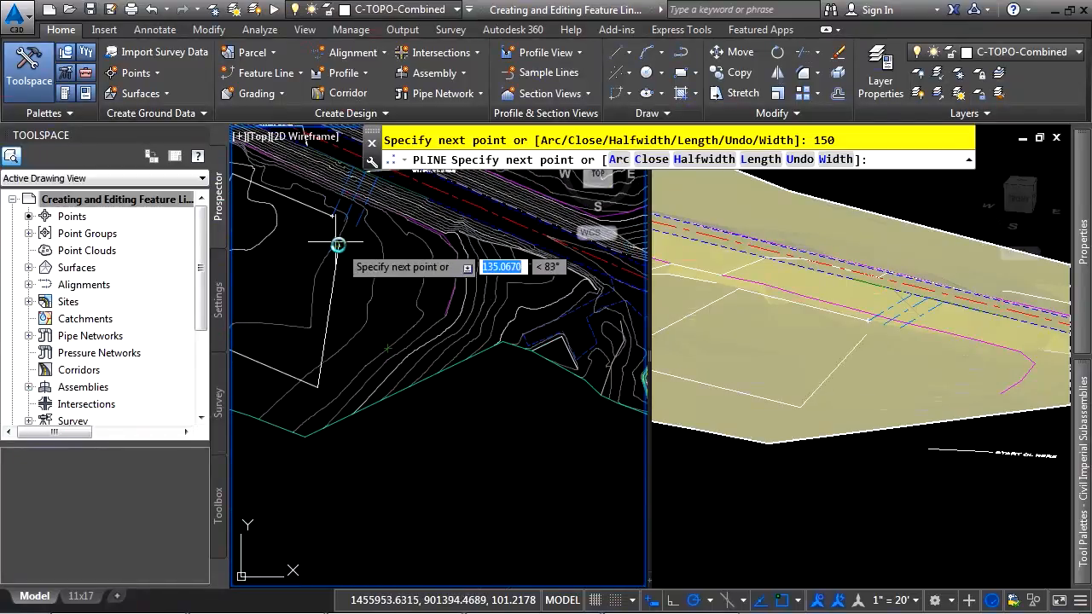
scroll(335, 279, "up", 5)
scroll(433, 229, "down", 3)
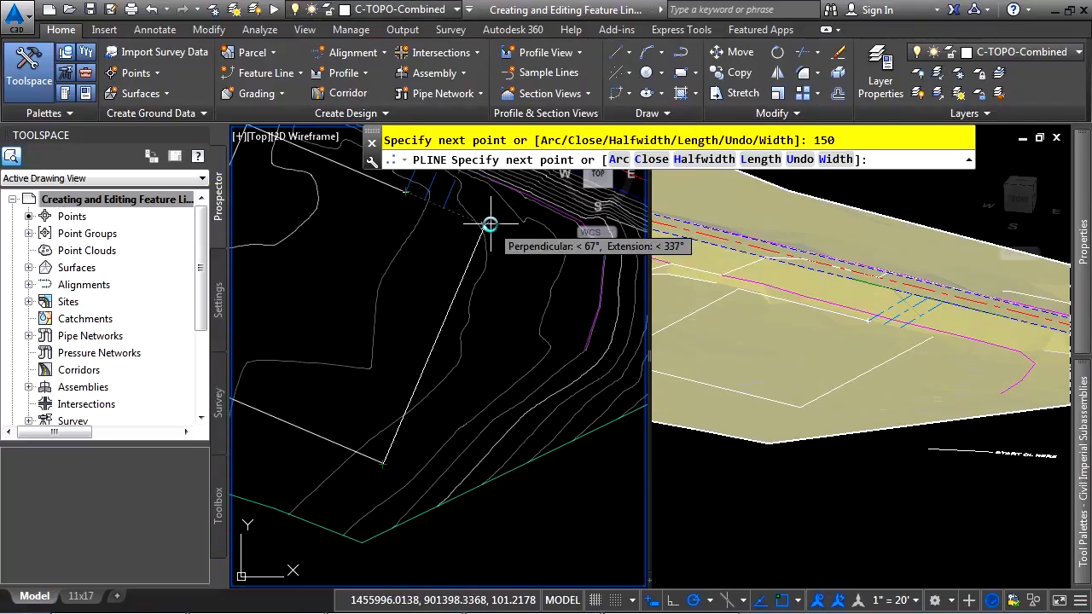
left_click(490, 224)
Run the polyline back to the lower end of the east drive edge and finish it.
scroll(496, 210, "up", 4)
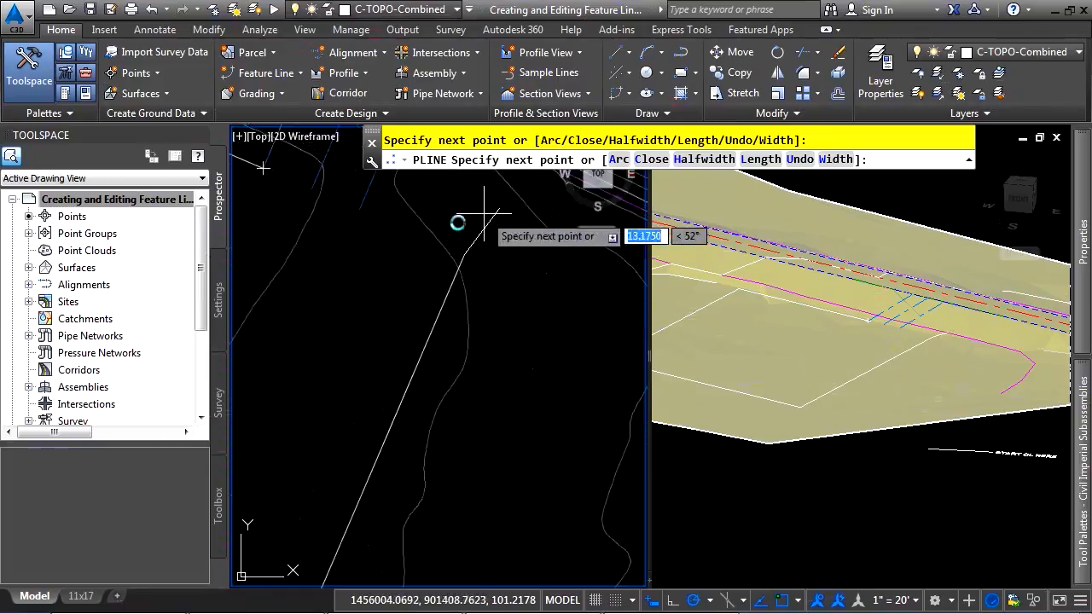
left_click(359, 210)
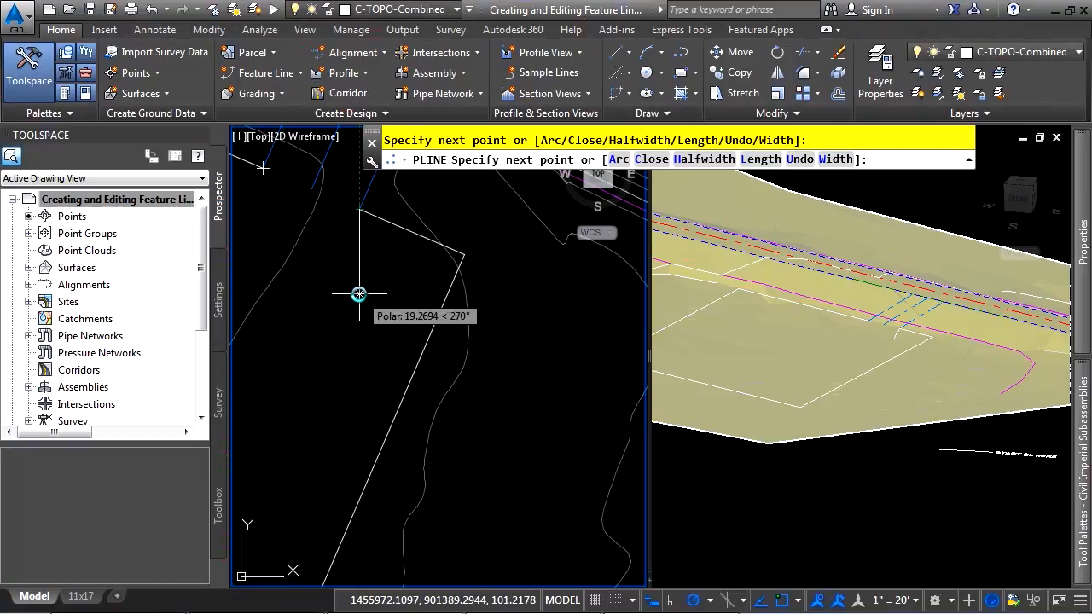
key("Return")
Draw a 3D polyline across the lower end of the drive, connecting the west edge, centreline and east edge endpoints.
middle_click_drag(359, 294, 504, 415)
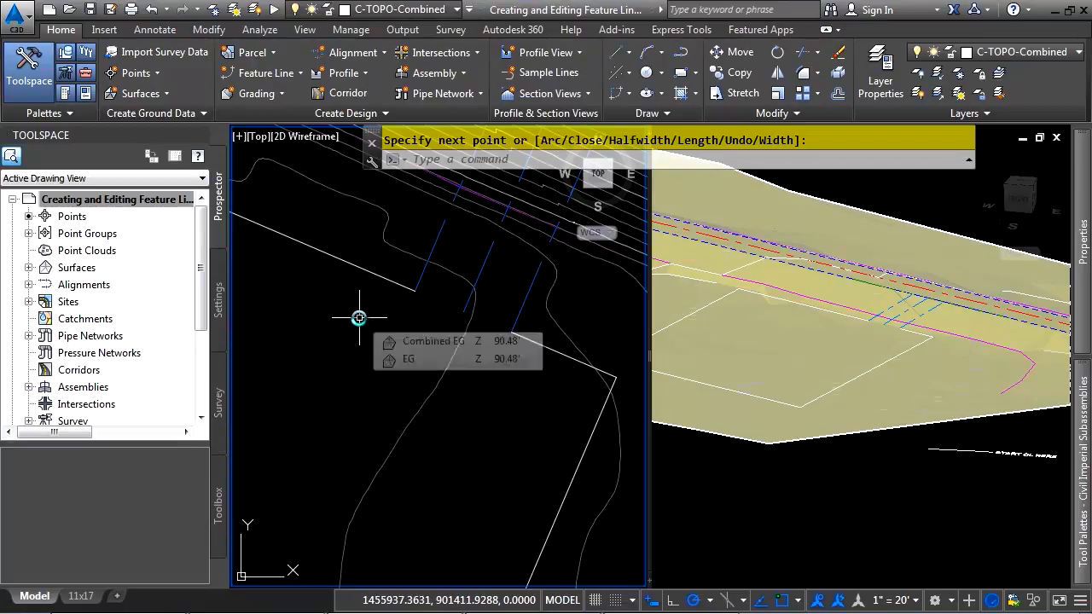
type("3p")
key("Return")
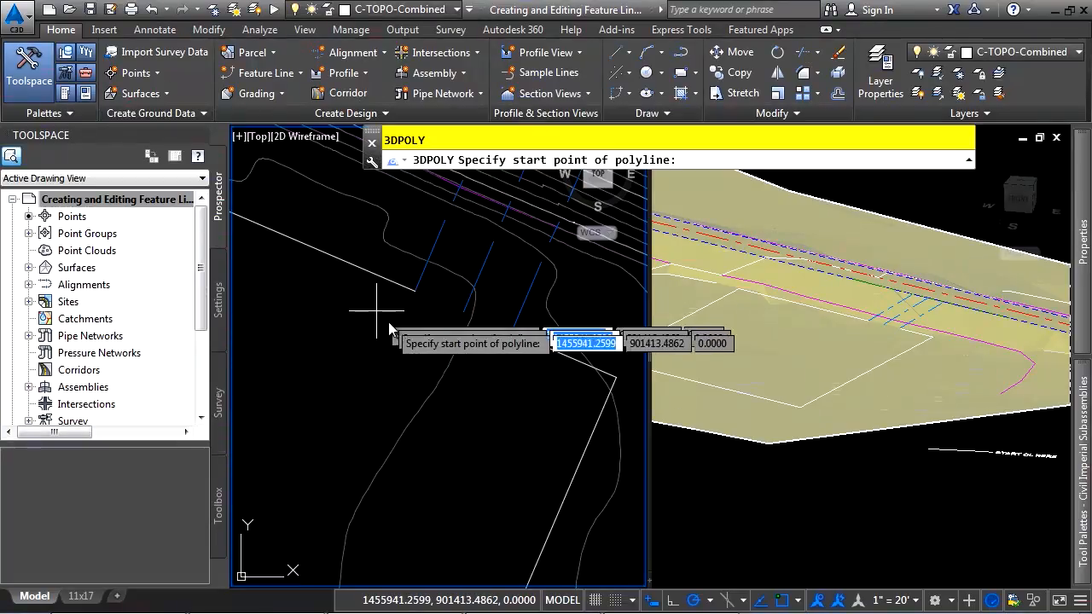
left_click(415, 291)
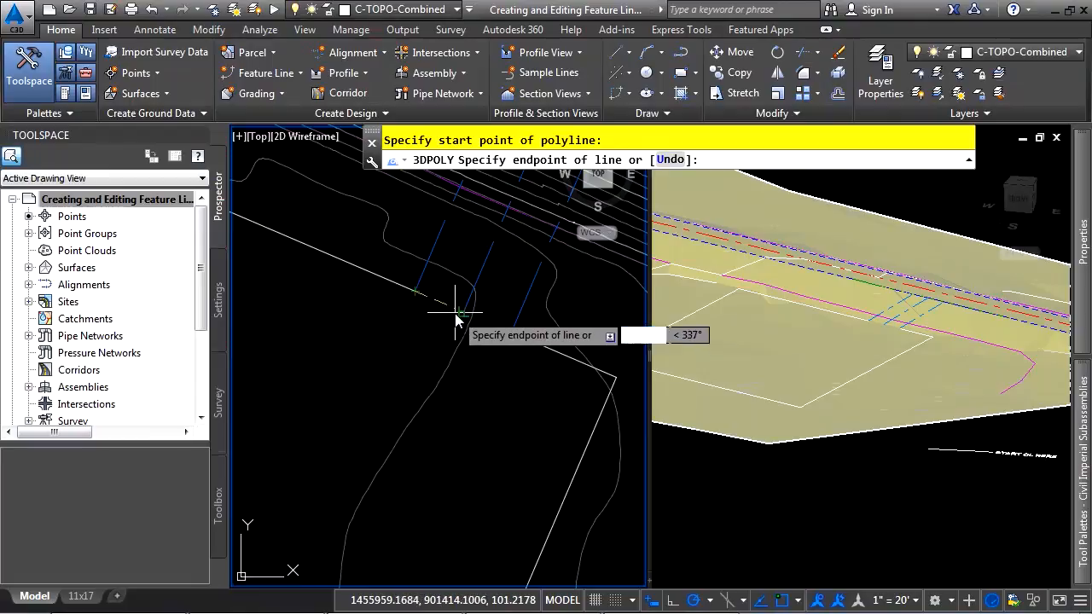
left_click(467, 311)
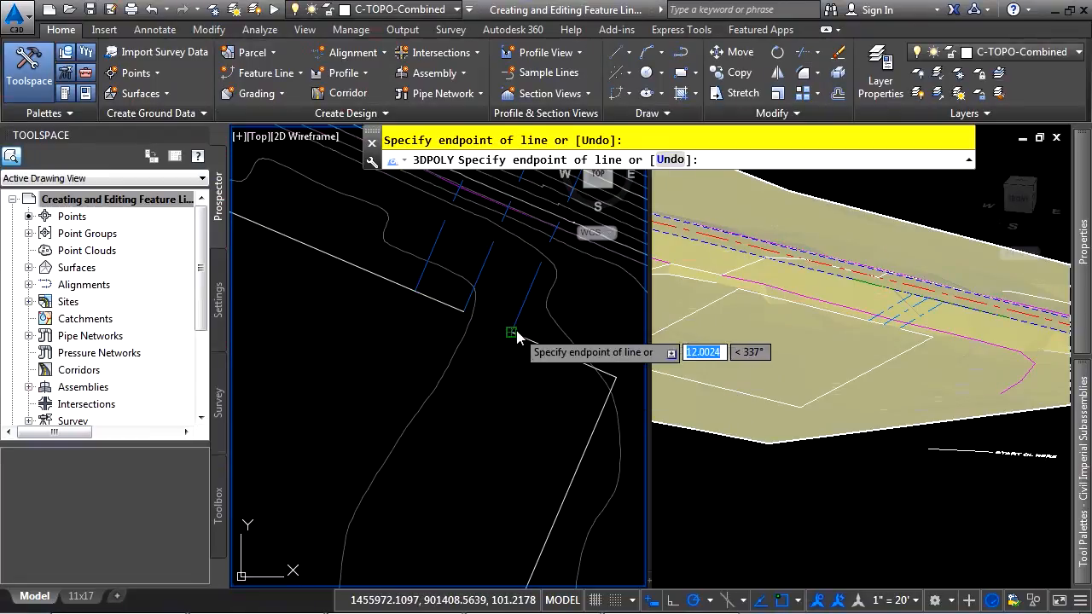
left_click(516, 333)
key("Return")
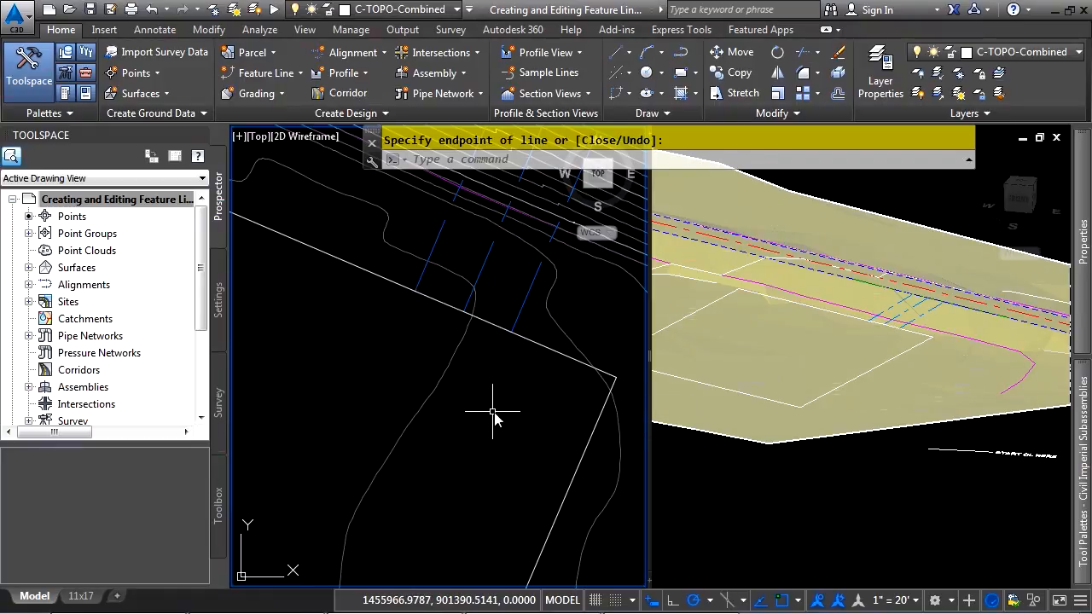
Convert the lot outline and the 3D polyline to feature lines in the Tourist Parking Lot site, with Basic Feature Line style on layer C-TOPO-FEAT.
scroll(406, 360, "down", 3)
scroll(493, 326, "up", 2)
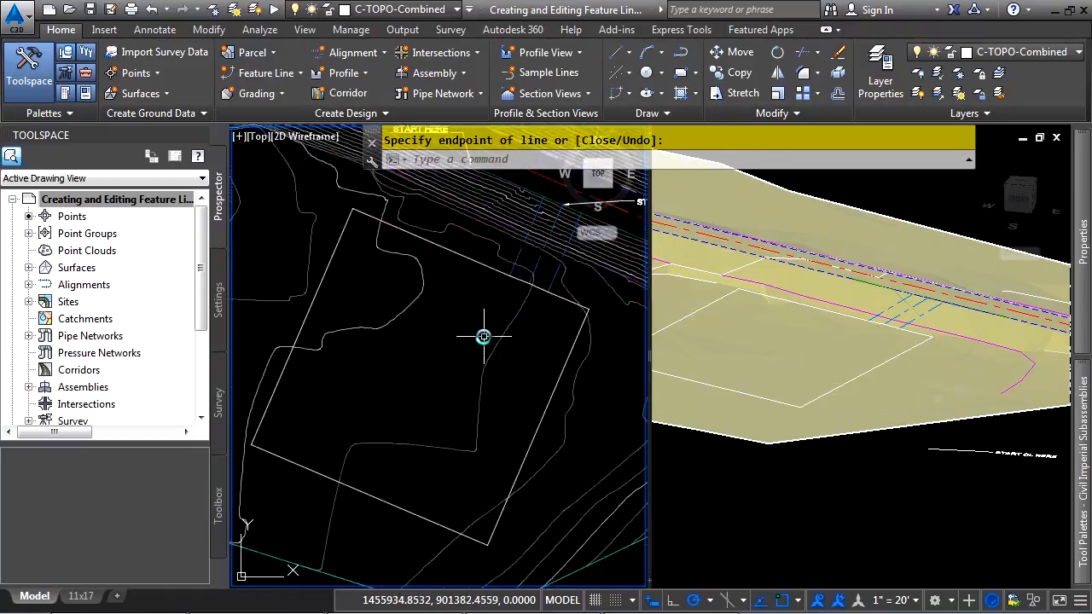
left_click(282, 78)
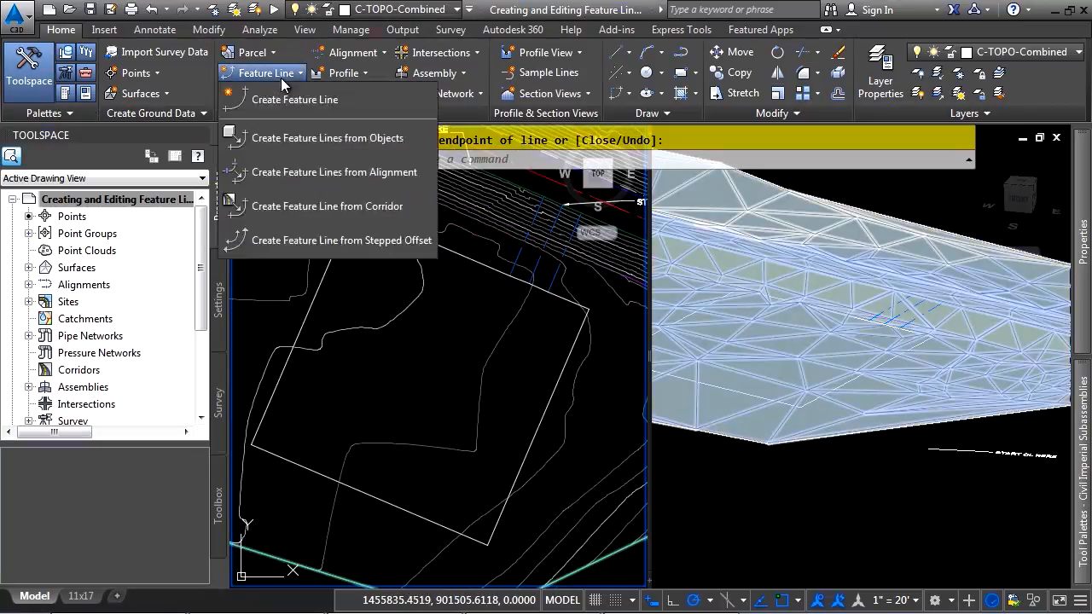
left_click(308, 141)
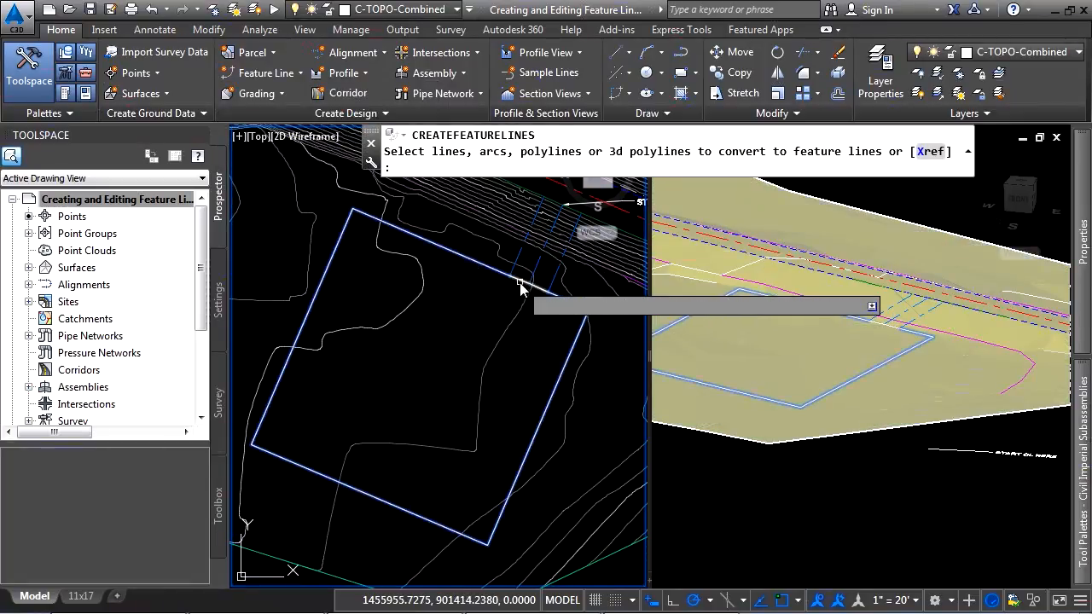
key("Return")
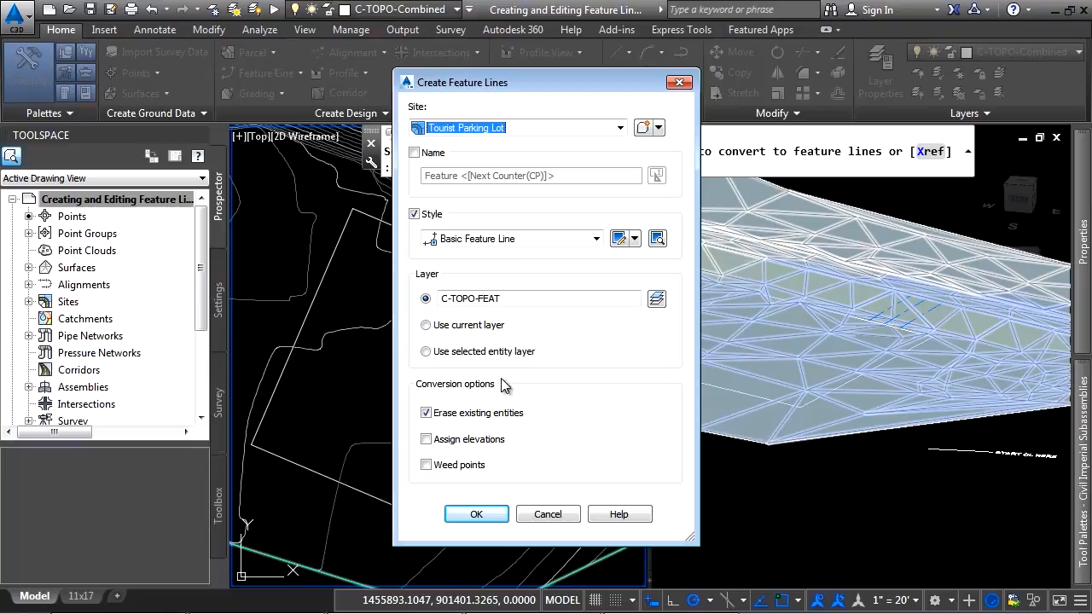
left_click(478, 516)
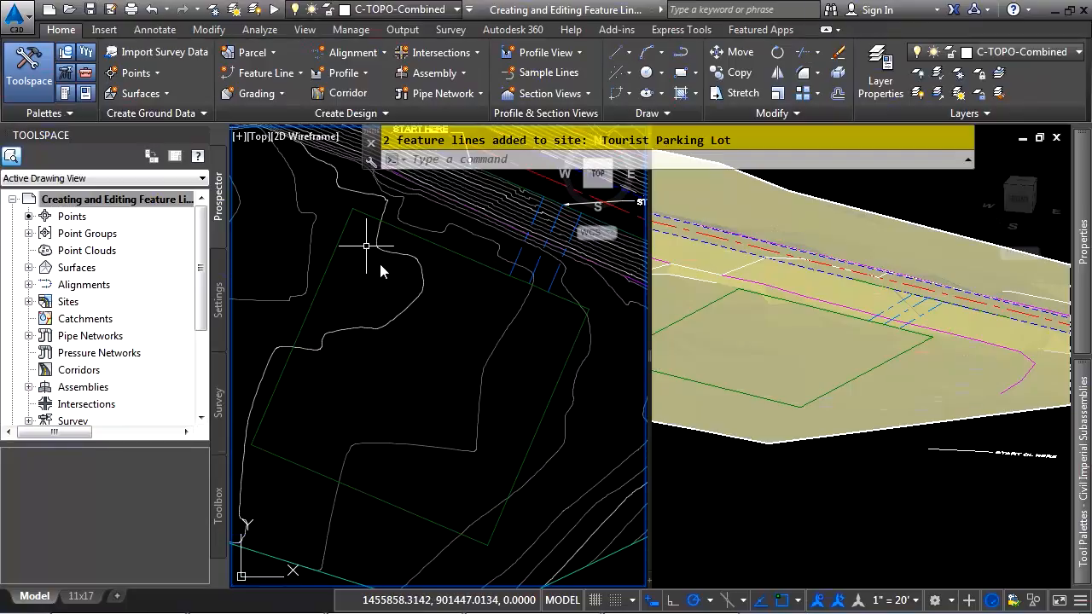
Open the elevation table of the parking lot outline feature line in the Elevation Editor.
left_click(468, 265)
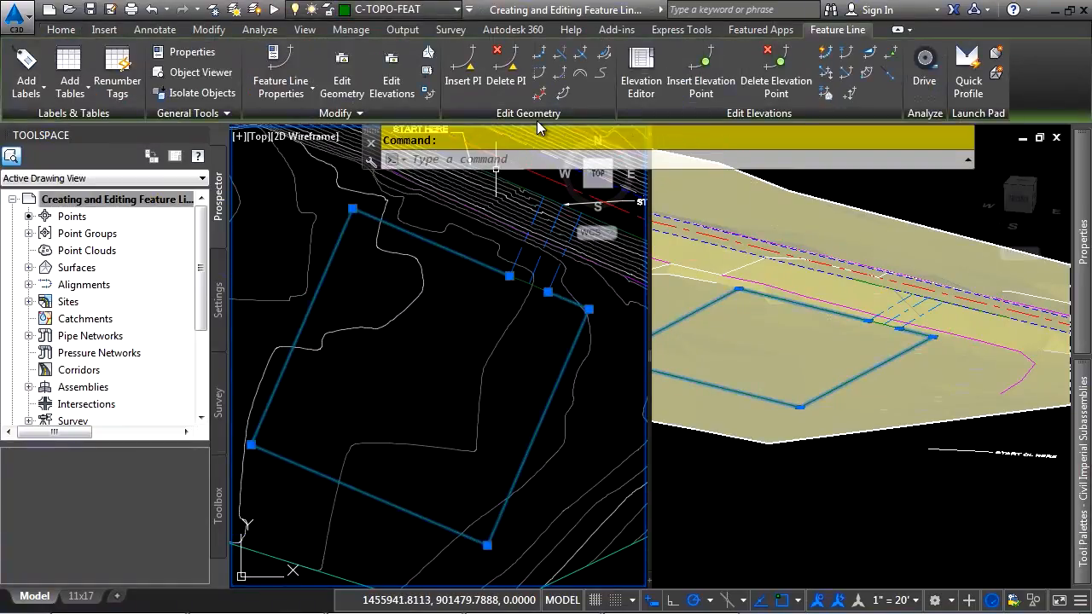
left_click(640, 87)
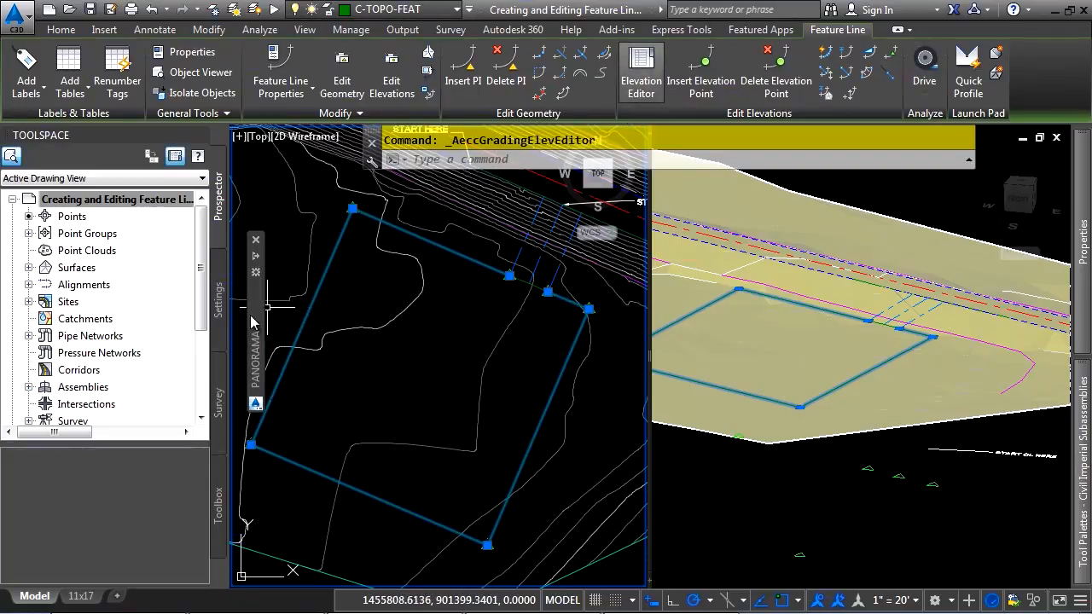
mouse_move(252, 322)
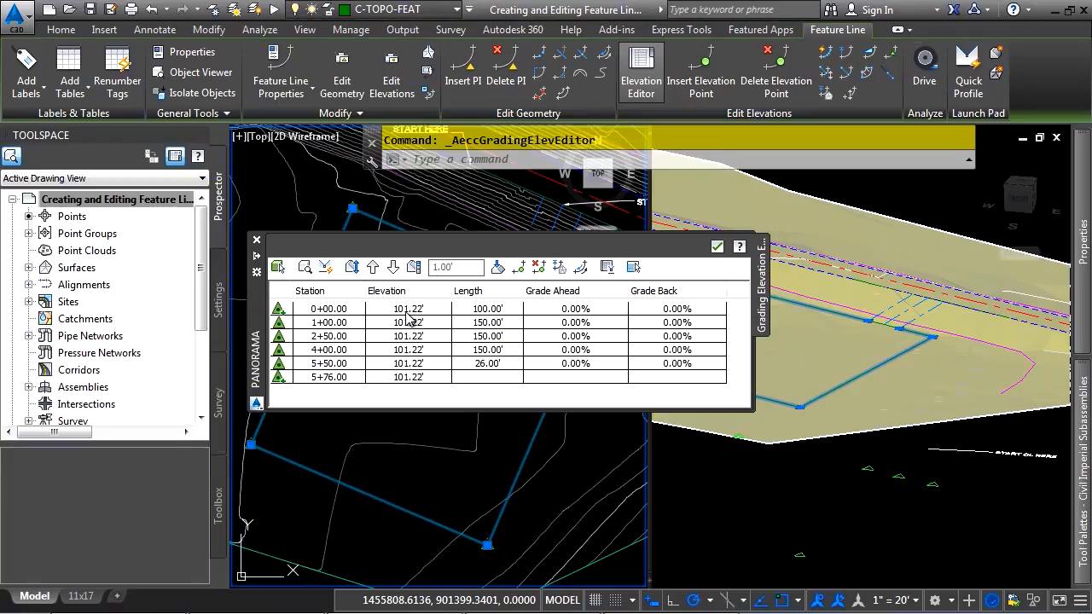
Examine which corners of the lot outline the stations 0+00, 1+00 and 2+50 in the elevation table correspond to.
left_click(354, 308)
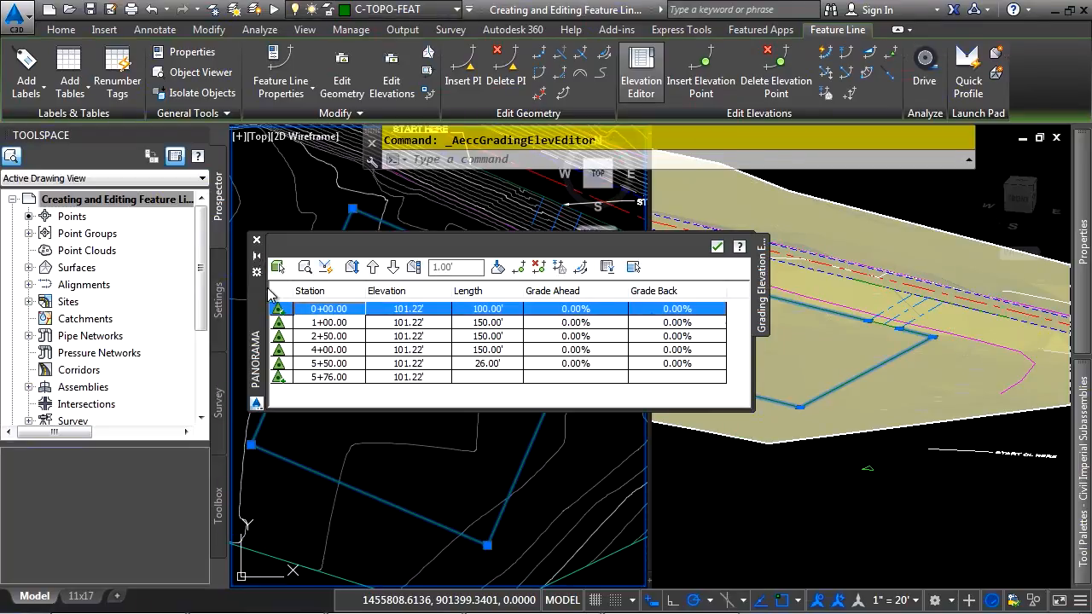
mouse_move(398, 468)
middle_mouse_down()
mouse_move(589, 517)
mouse_move(523, 428)
middle_mouse_up()
scroll(512, 487, "down", 2)
middle_click_drag(519, 533, 455, 572)
left_click_drag(268, 355, 242, 196)
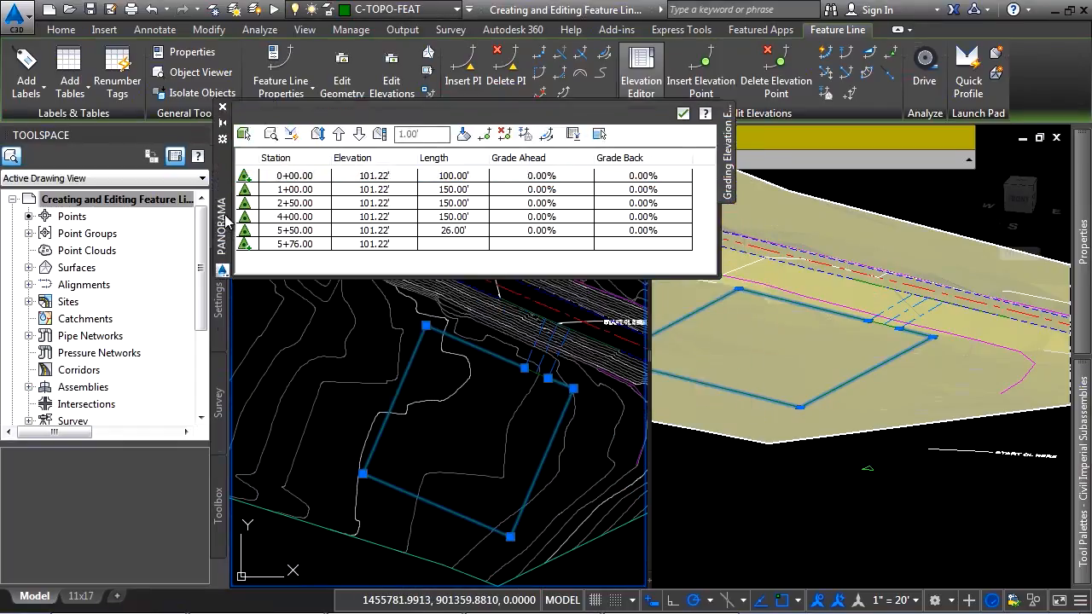
left_click(291, 156)
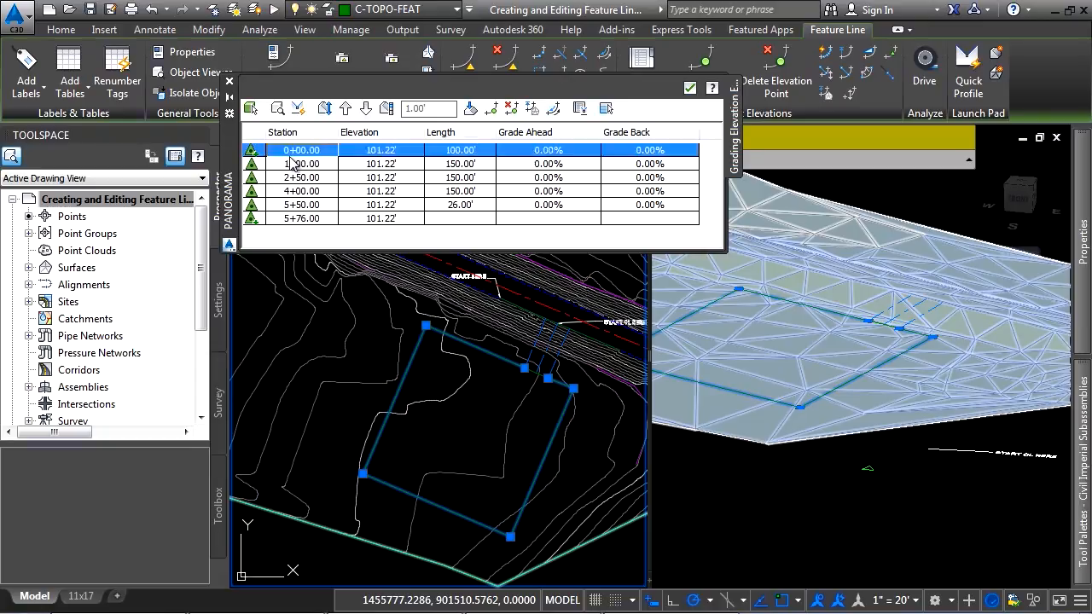
left_click(287, 164)
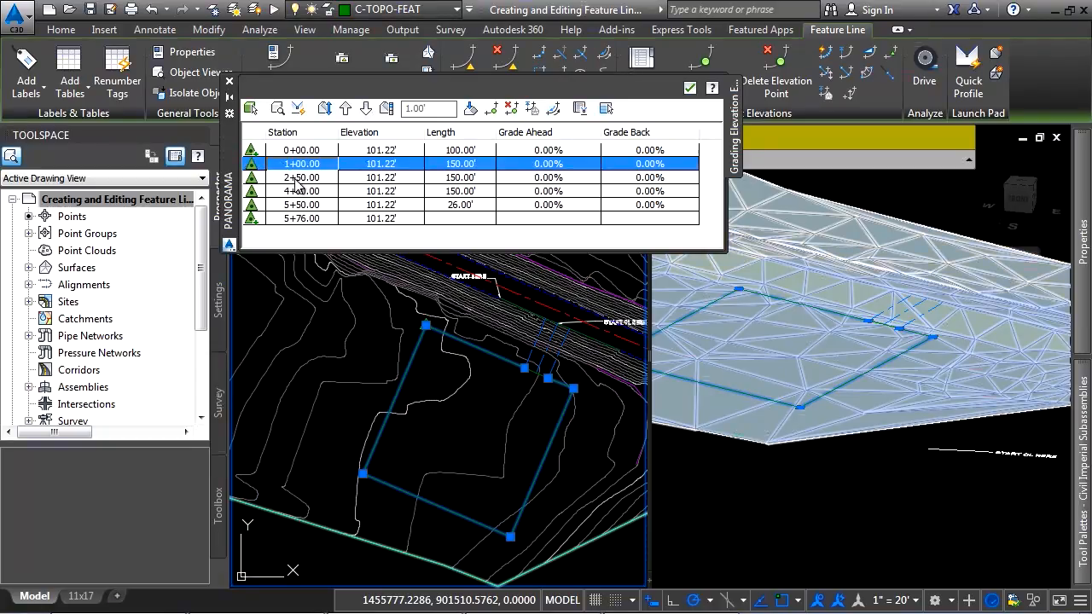
left_click(296, 178)
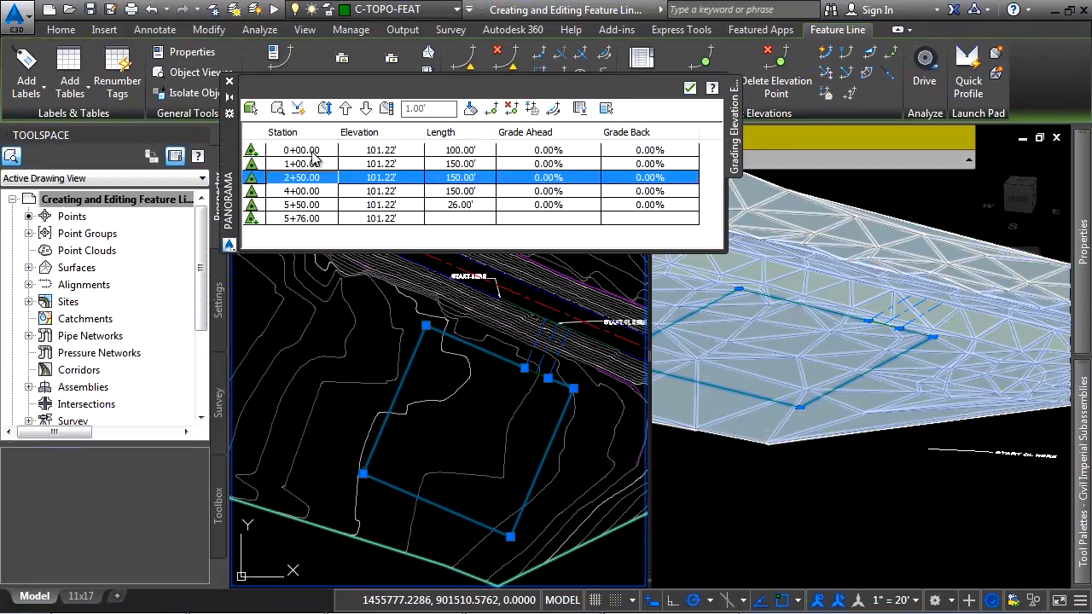
left_click(311, 151)
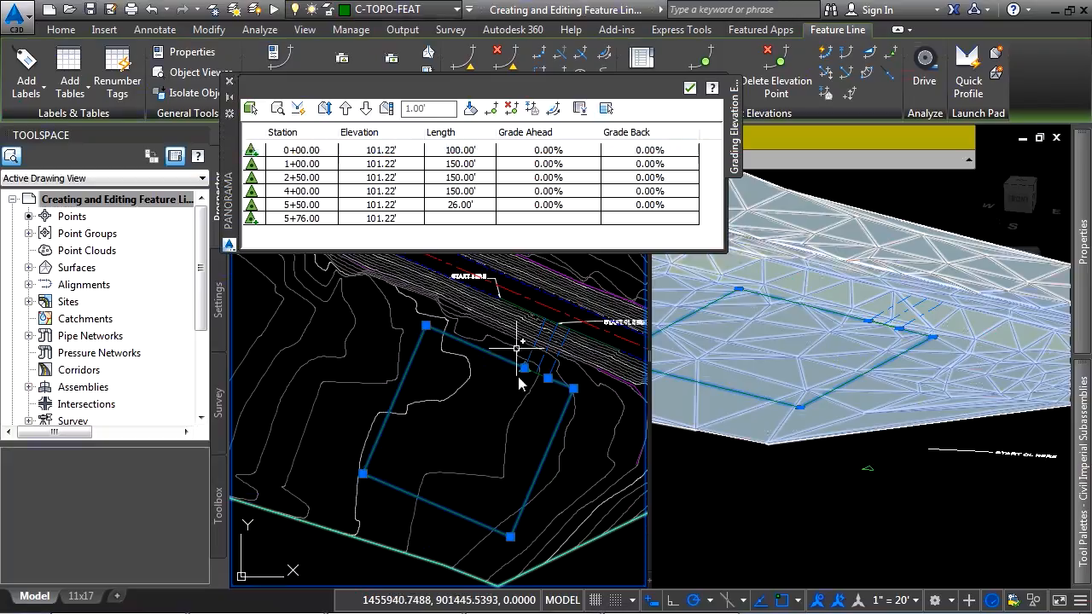
scroll(537, 361, "up", 8)
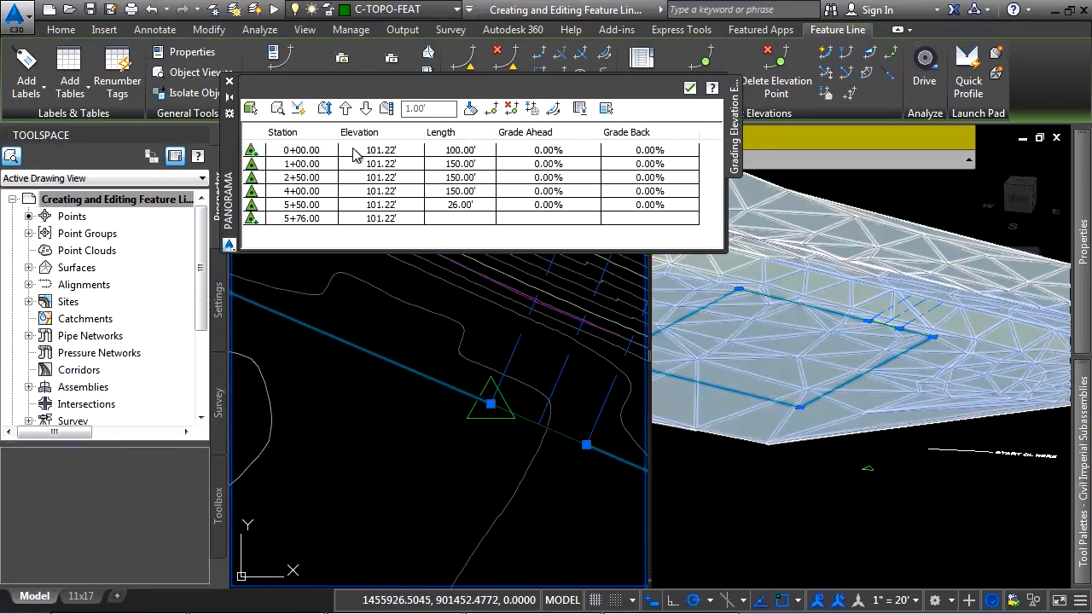
Check the west drive edge's endpoint against the outline's start, and set the grade ahead at station 0+00 to -2%.
key("Escape")
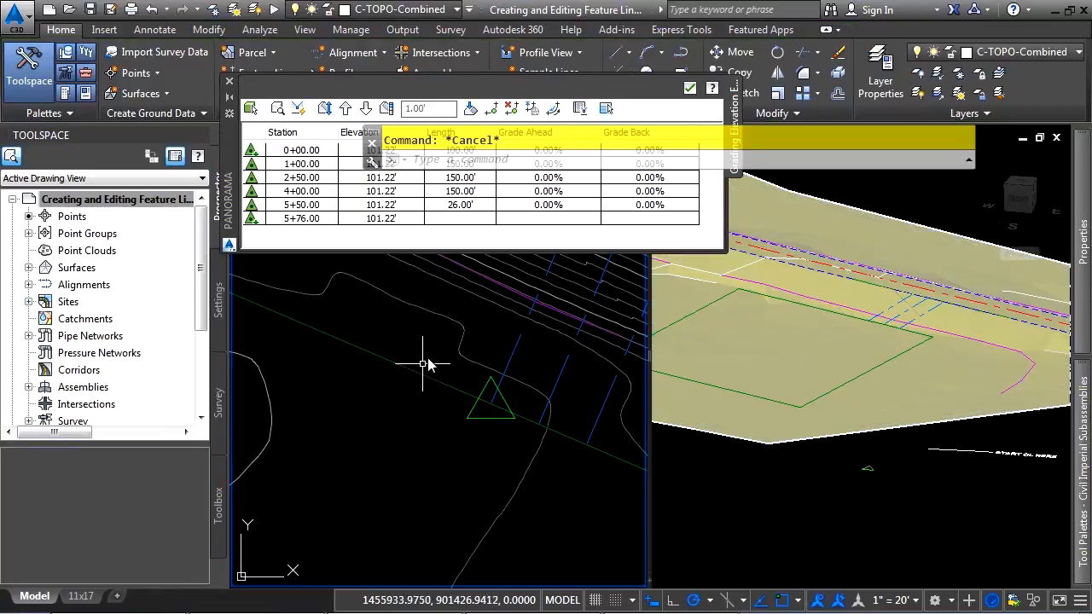
left_click(515, 352)
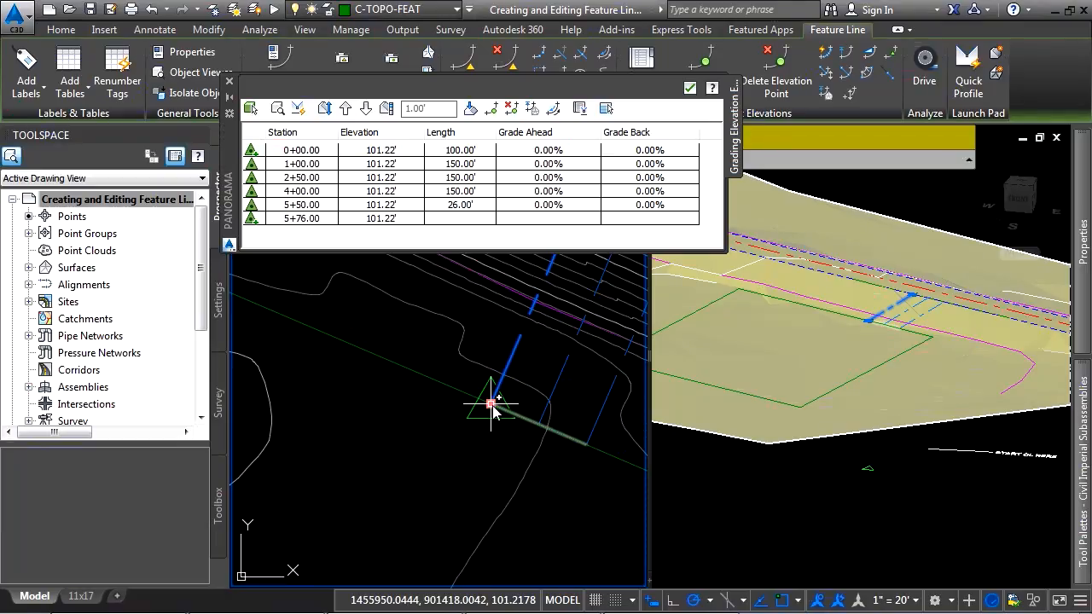
scroll(380, 450, "down", 4)
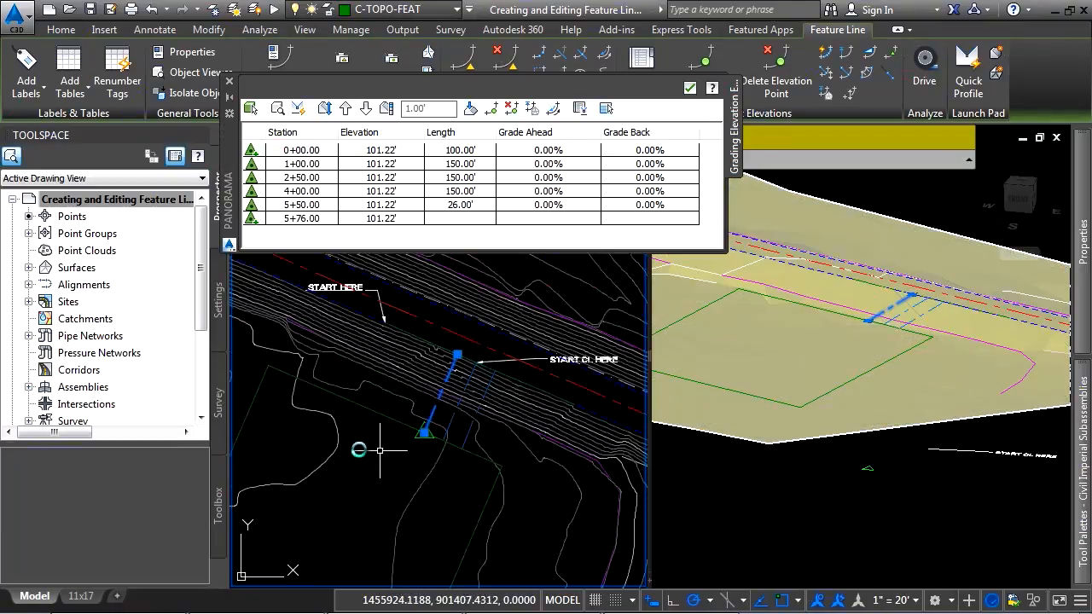
middle_click_drag(349, 445, 499, 422)
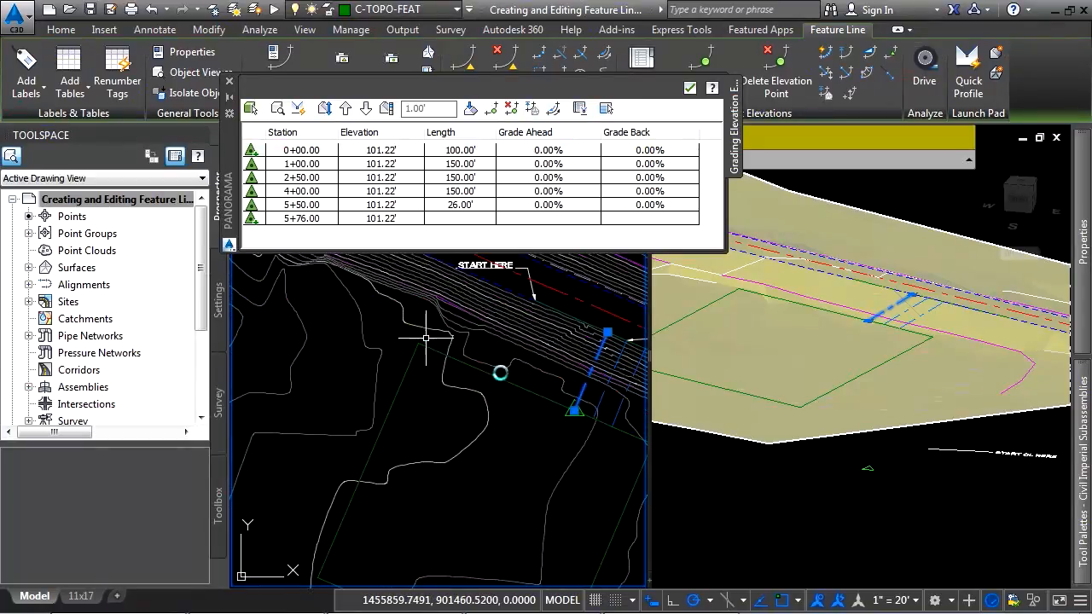
left_click(574, 150)
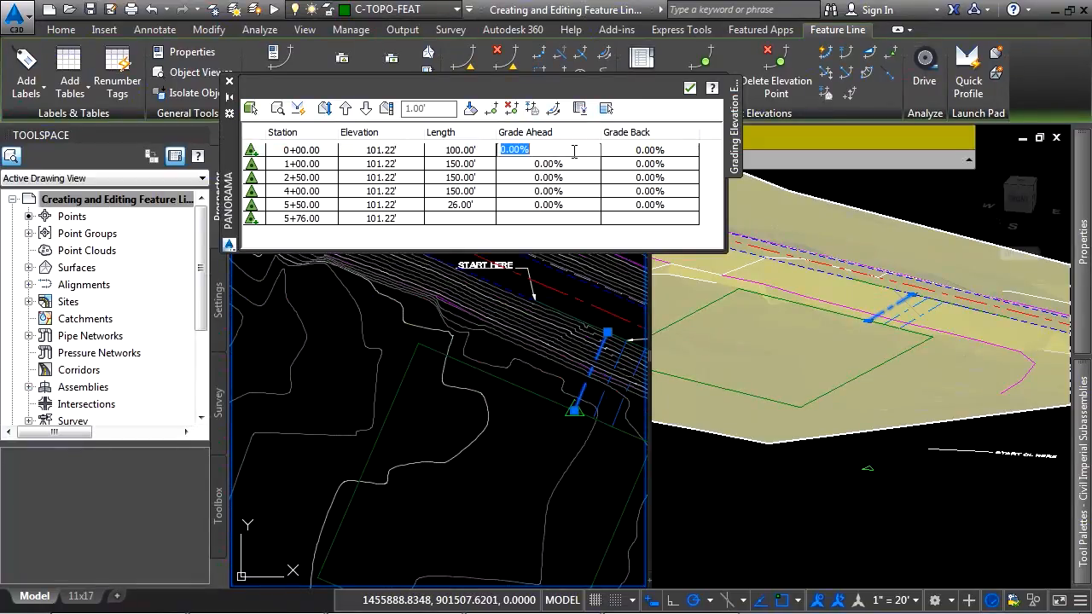
key("Return")
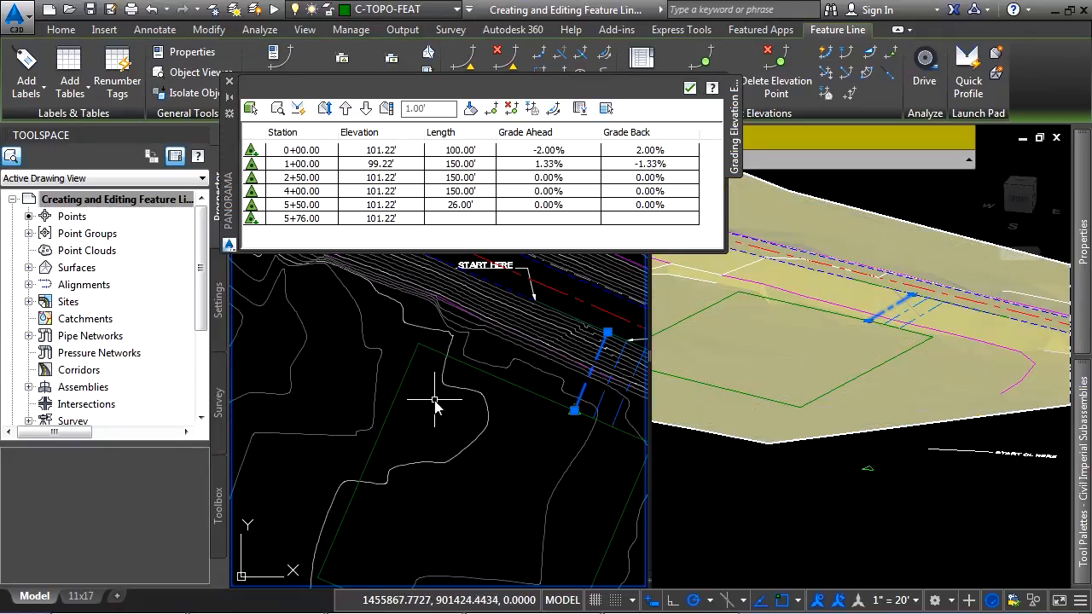
Locate station 5+50 on the lot outline and open its grade ahead for editing.
left_click(317, 209)
middle_click_drag(524, 446, 366, 410)
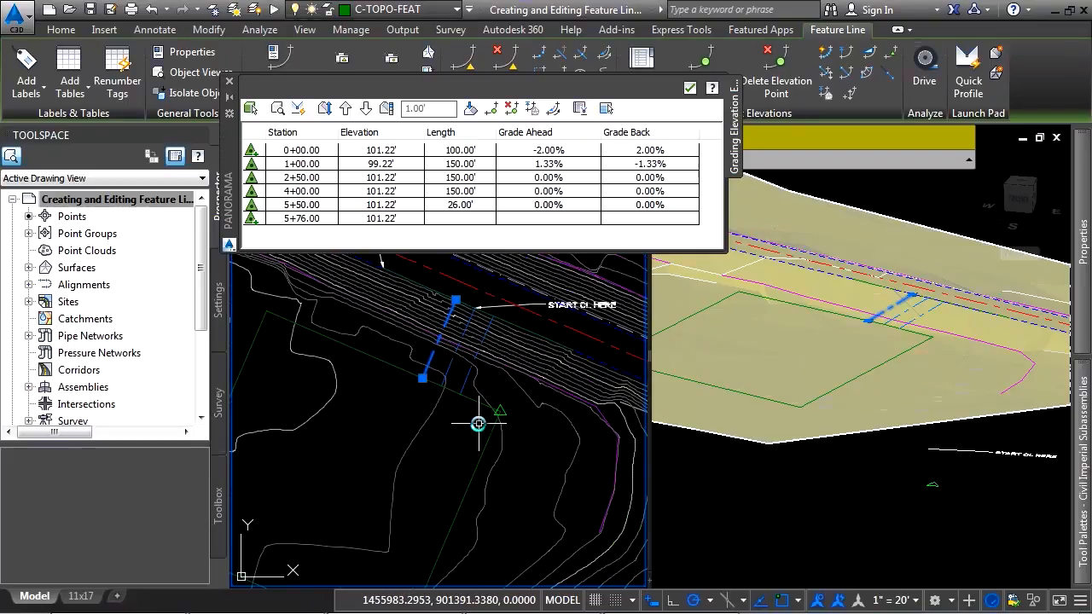
double_click(571, 201)
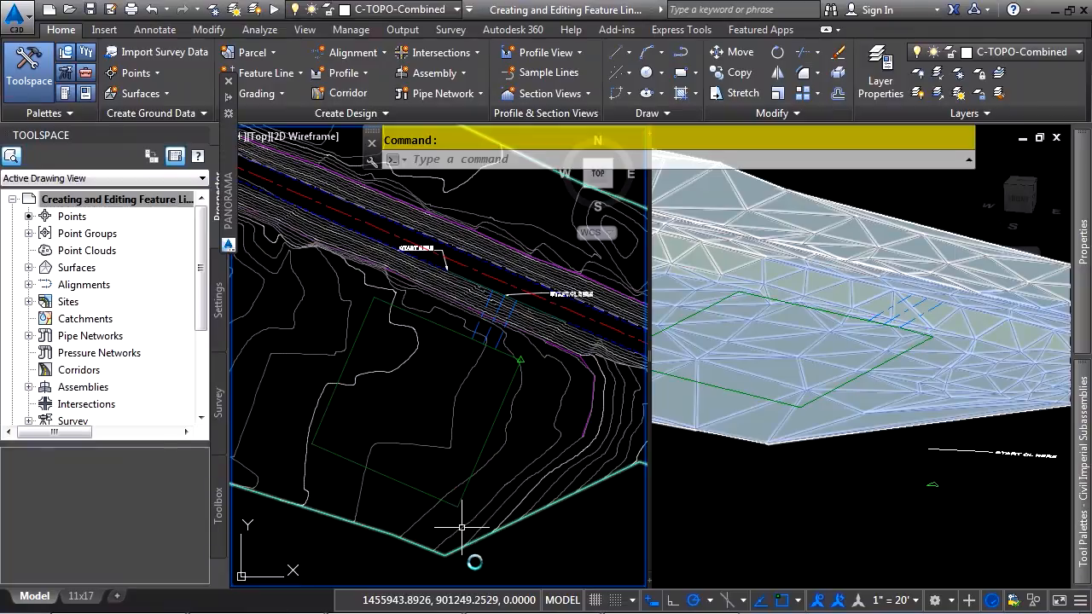
Set a -2% grade along the lot outline from its northwest corner, accepting elevation 99.22, around the southwest corner to the southeast corner.
left_click(426, 318)
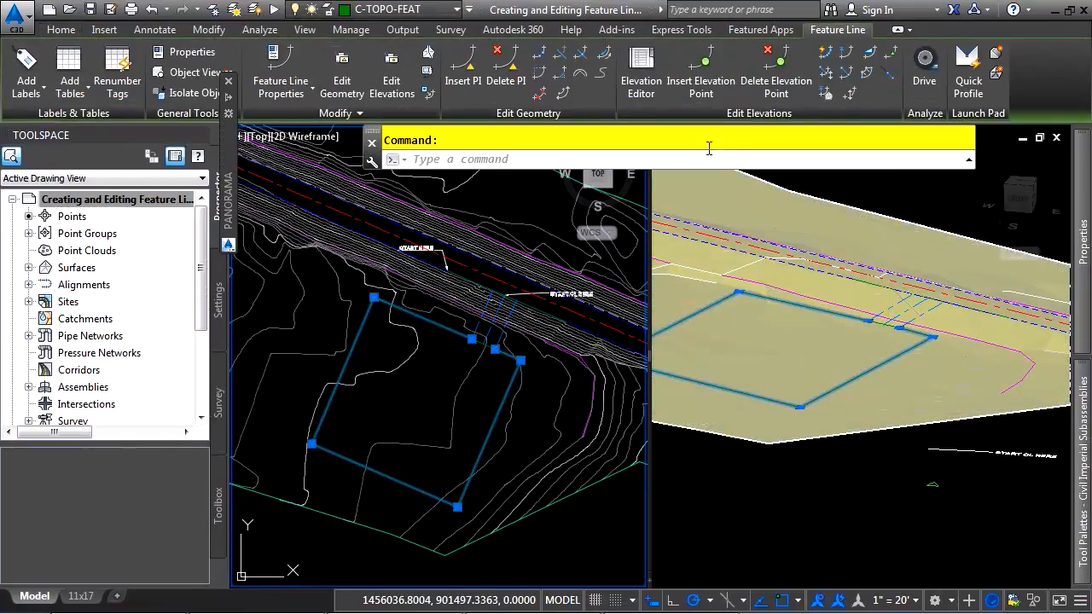
left_click(872, 58)
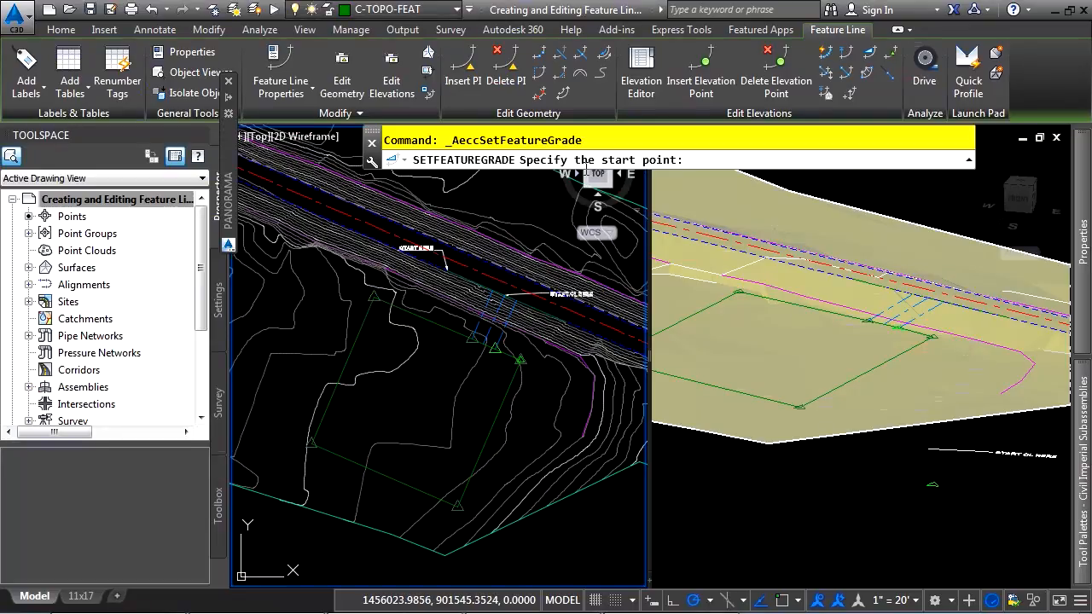
left_click(384, 317)
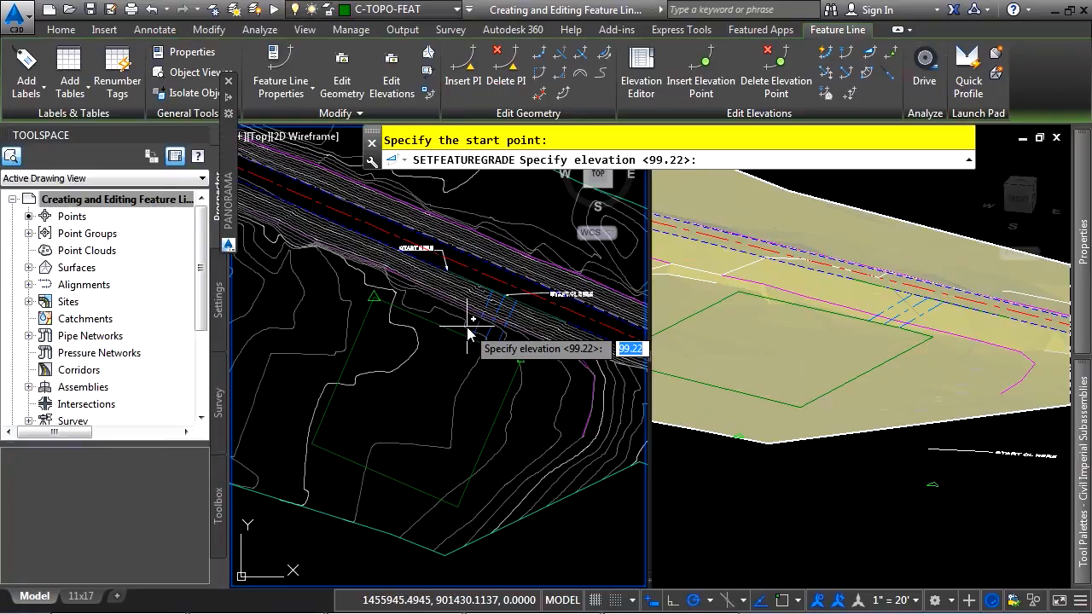
key("Return")
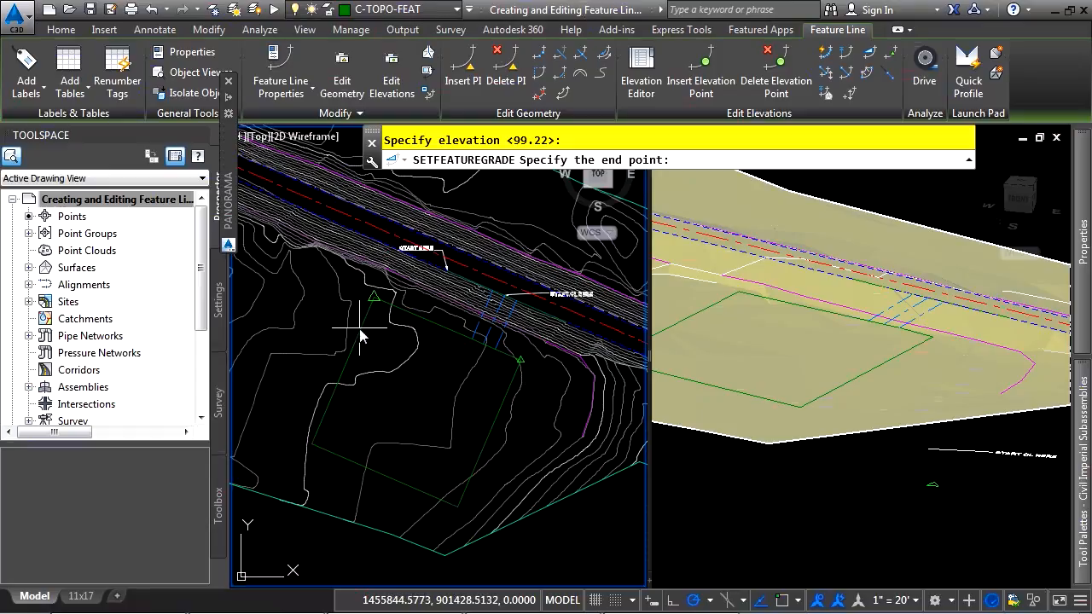
left_click(460, 513)
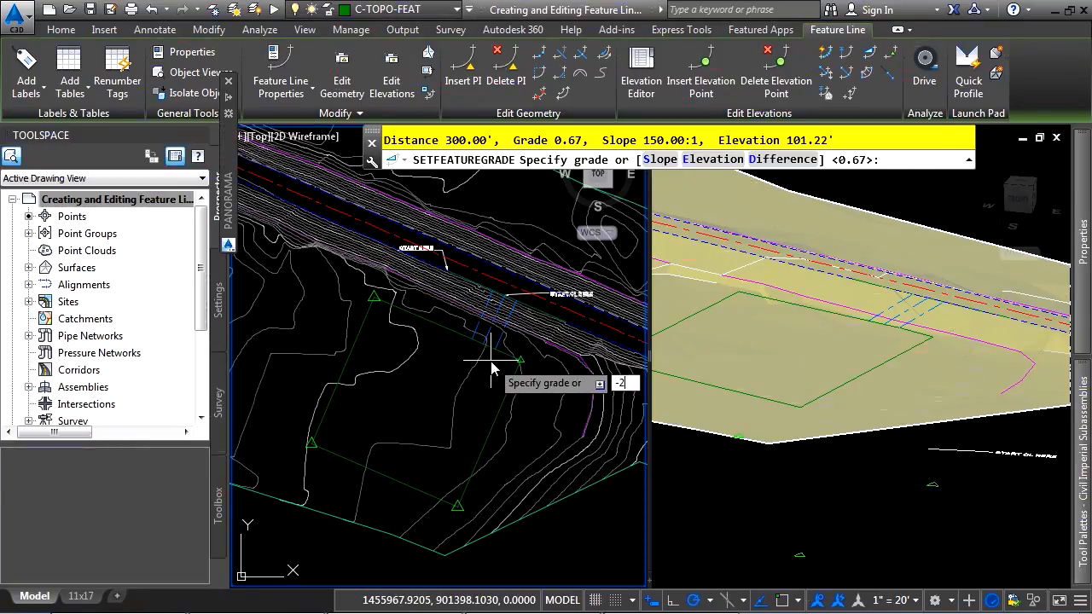
type("-2")
key("Return")
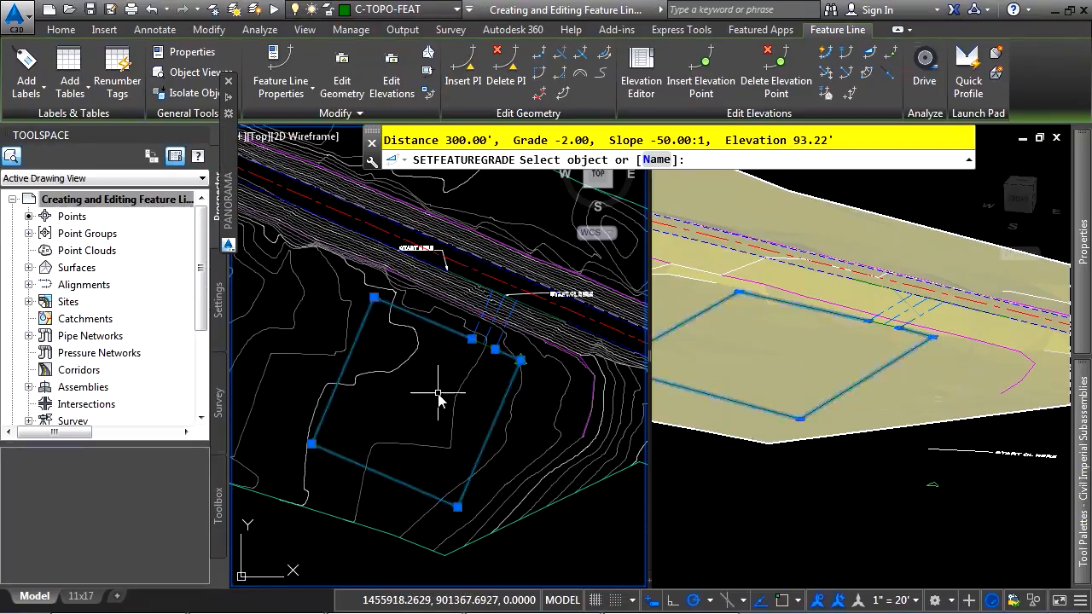
key("Escape")
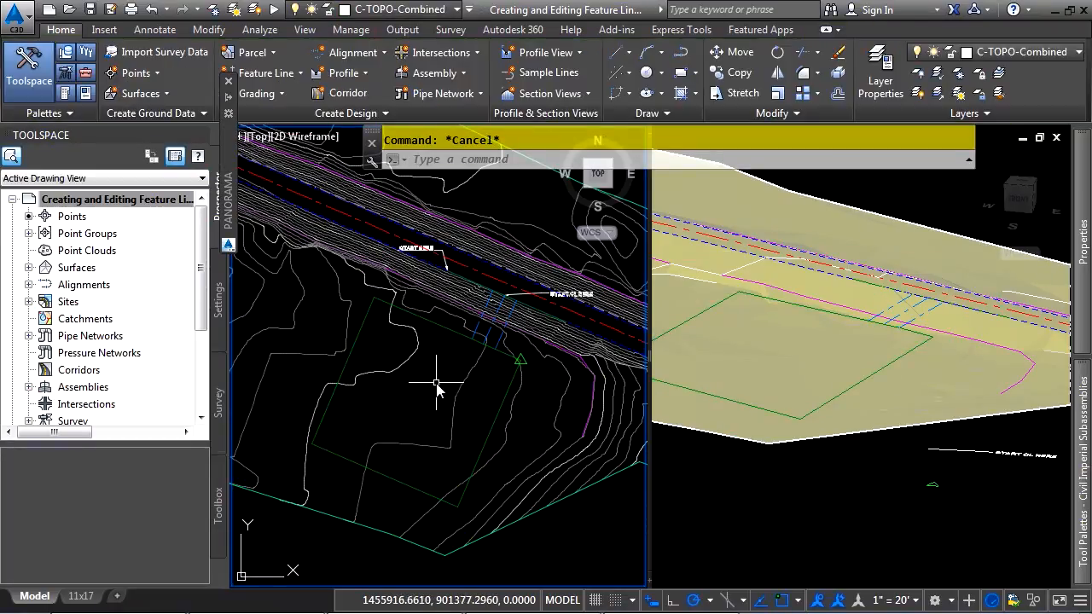
Display both the geometry and the elevation editing tools for feature lines.
mouse_move(235, 224)
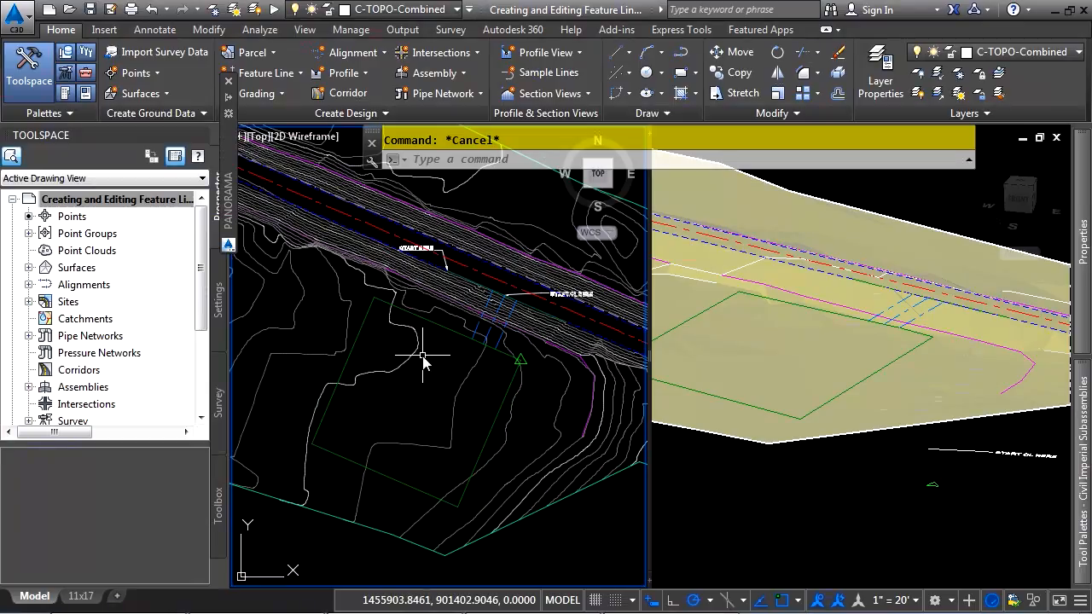
left_click(220, 34)
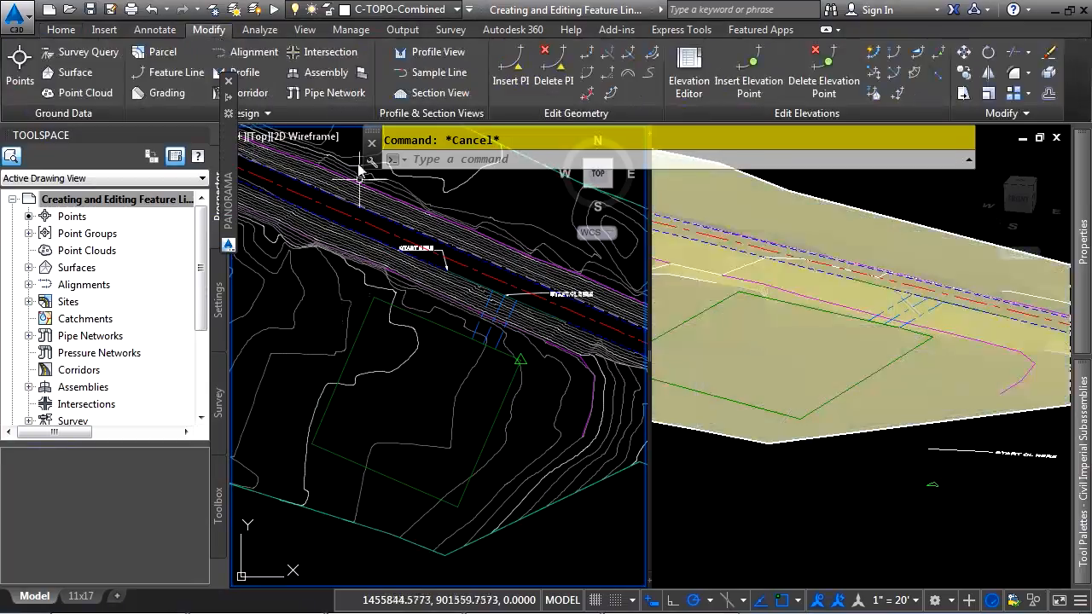
left_click(178, 72)
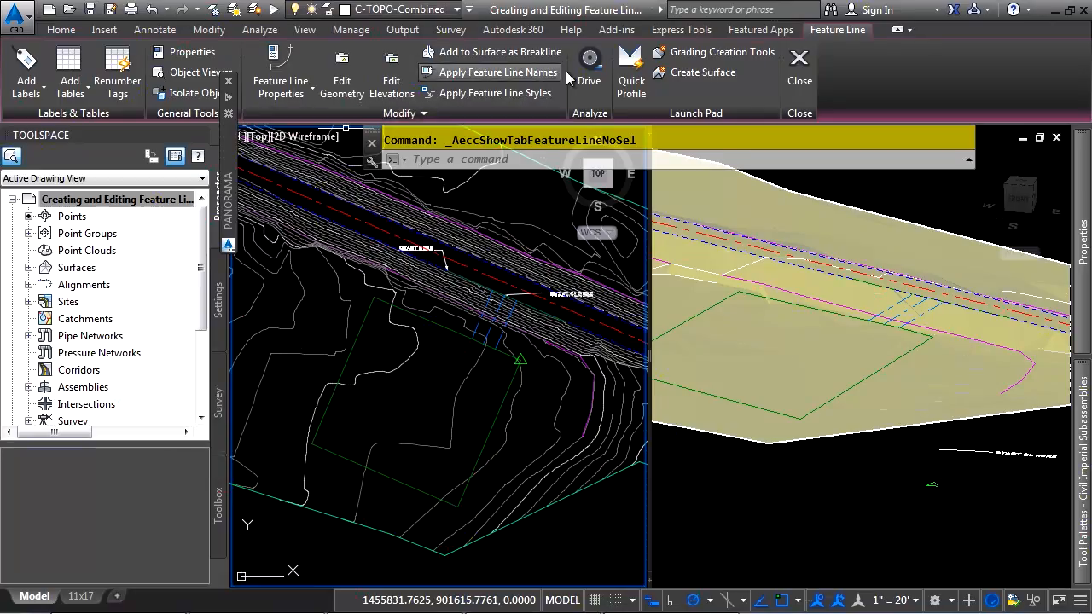
left_click(392, 90)
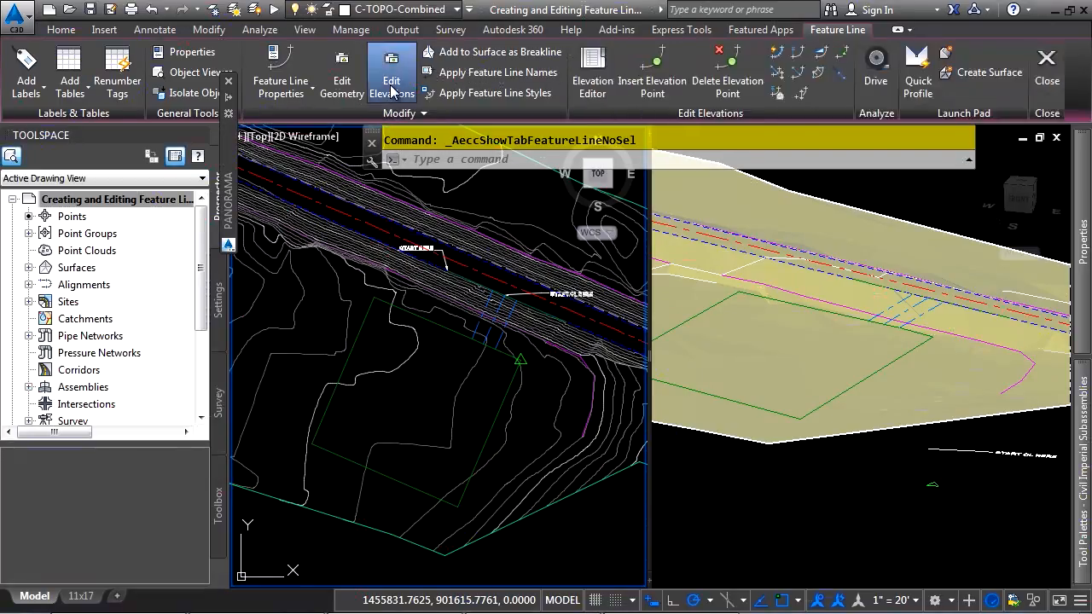
left_click(341, 87)
left_click(408, 90)
left_click(397, 96)
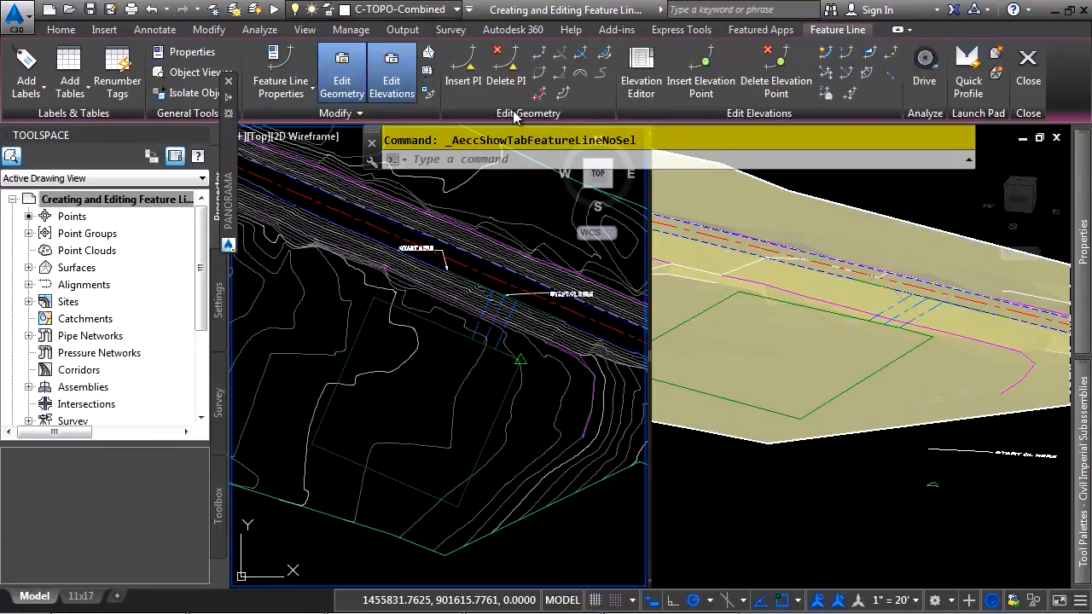
Set the grade of the parking lot outline's east side to -2% with Quick Elevation Edit.
left_click(824, 55)
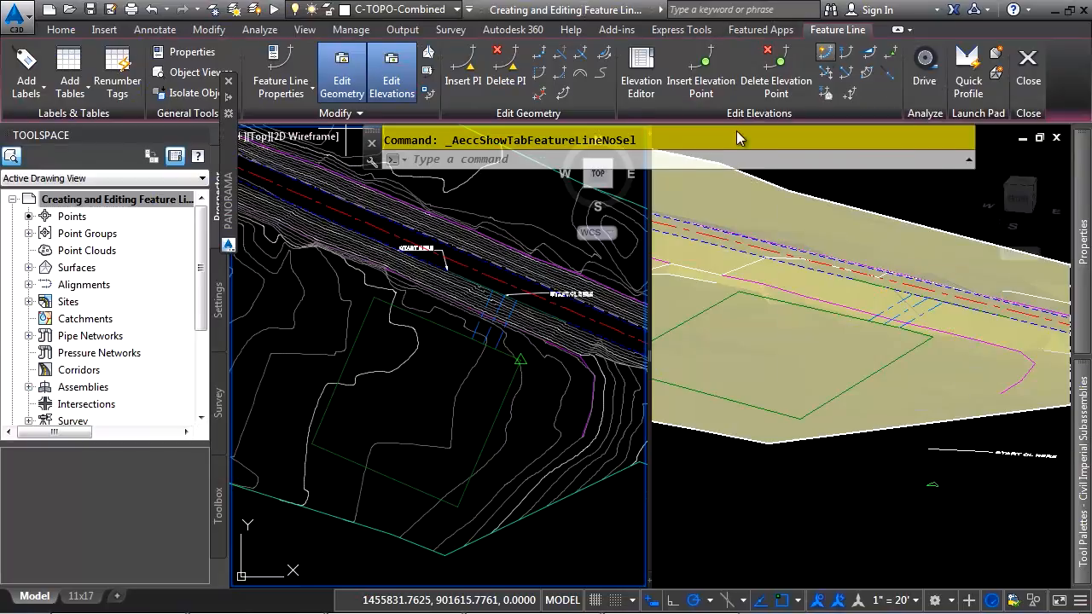
left_click(492, 438)
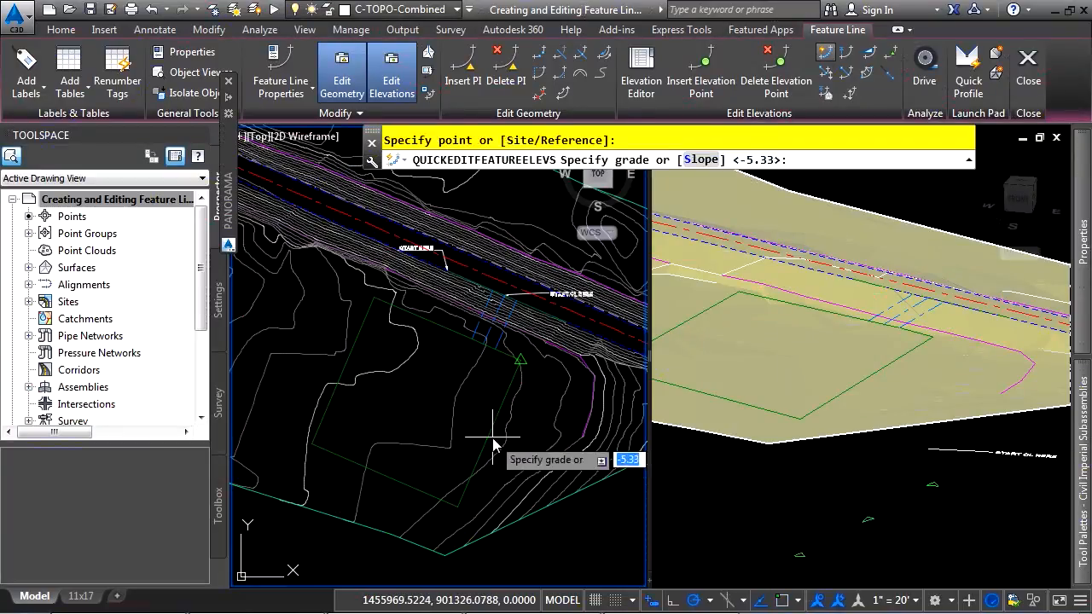
key("BackSpace")
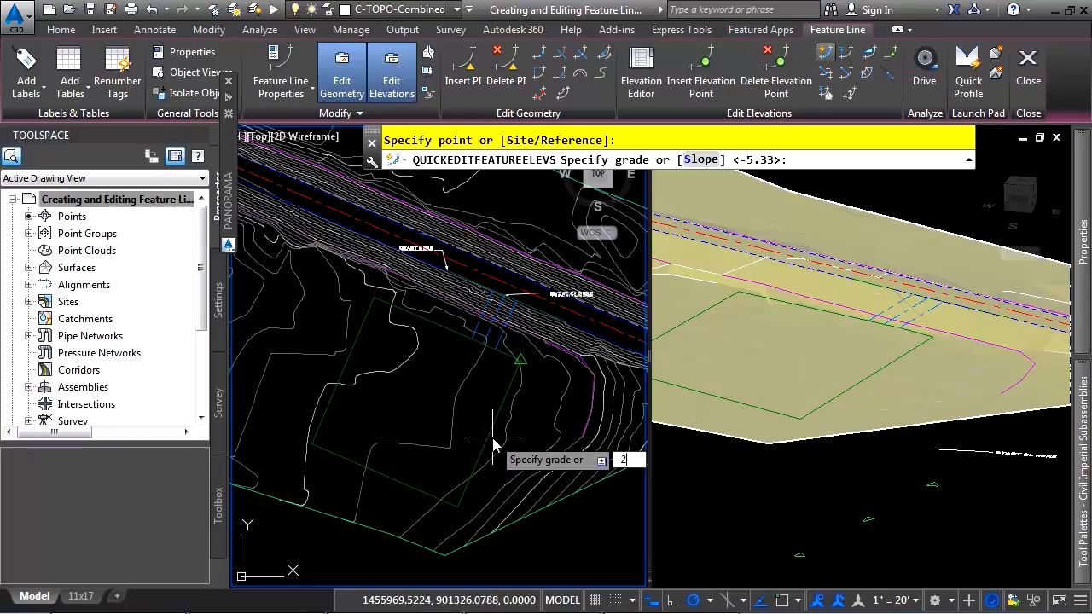
key("Return")
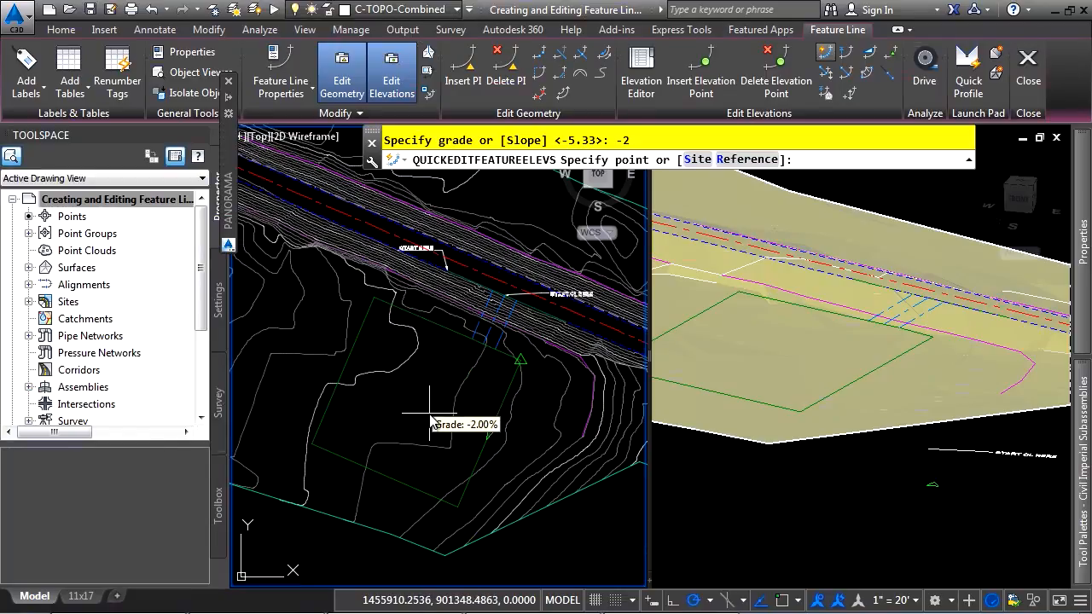
key("Escape")
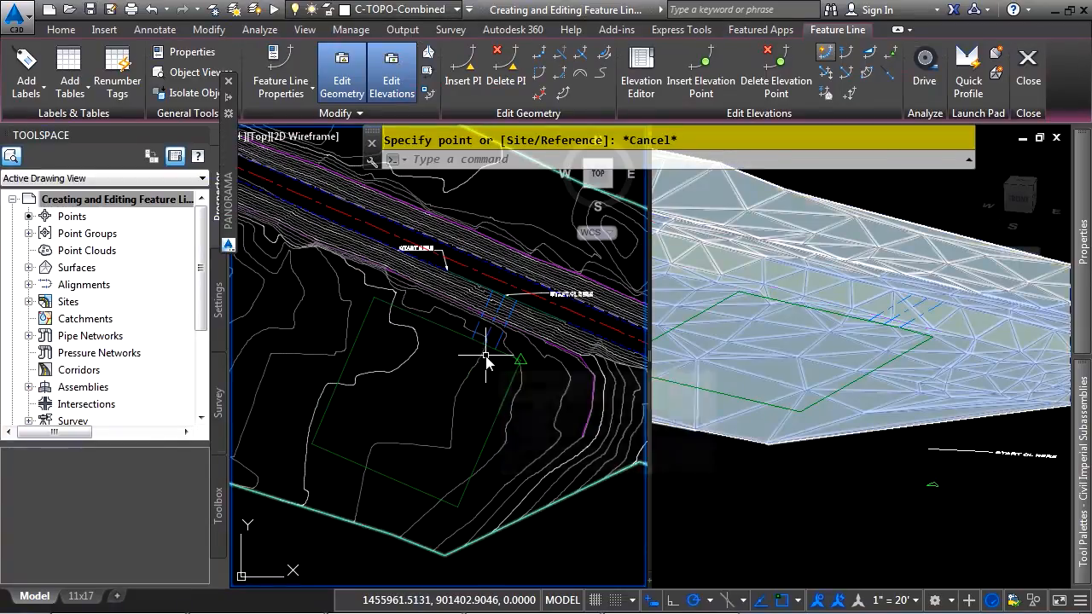
Break the road edge feature line at the north endpoint of the west drive edge.
scroll(495, 348, "up", 2)
scroll(501, 260, "up", 1)
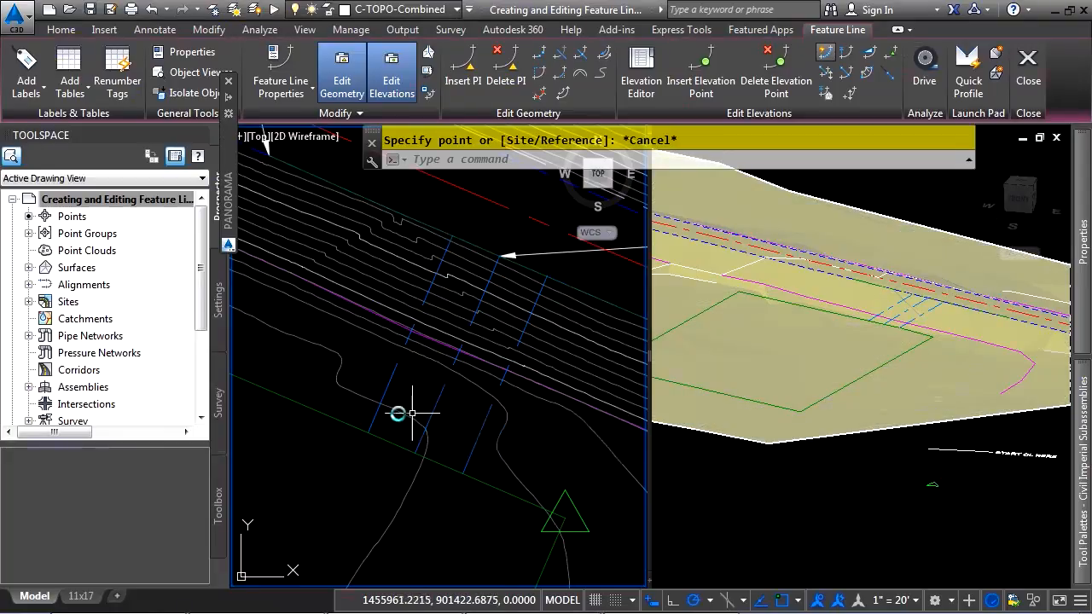
scroll(463, 224, "up", 3)
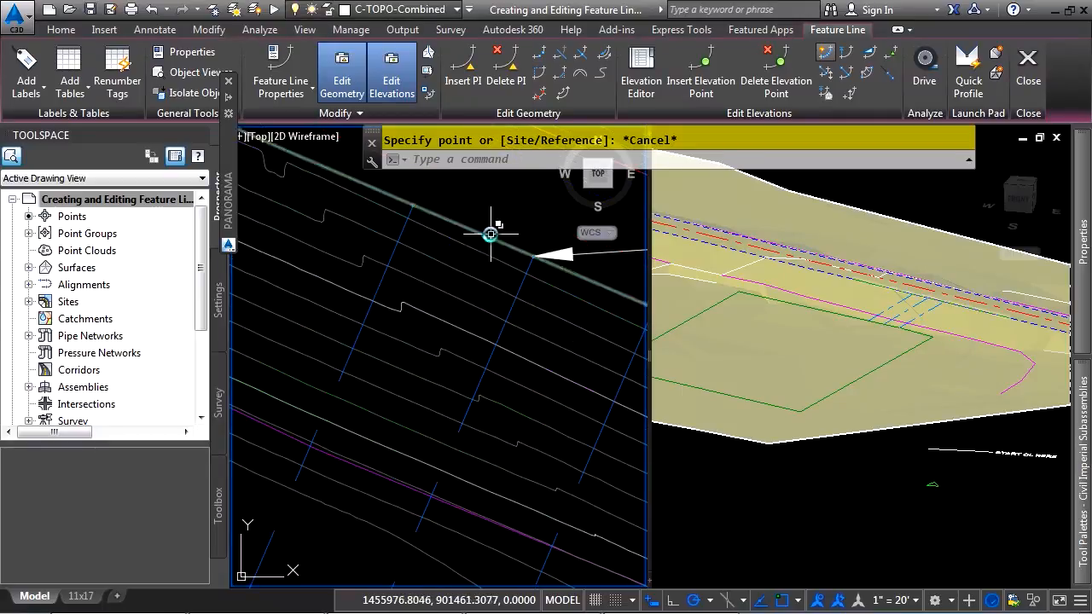
left_click(540, 54)
left_click(502, 248)
left_click(556, 283)
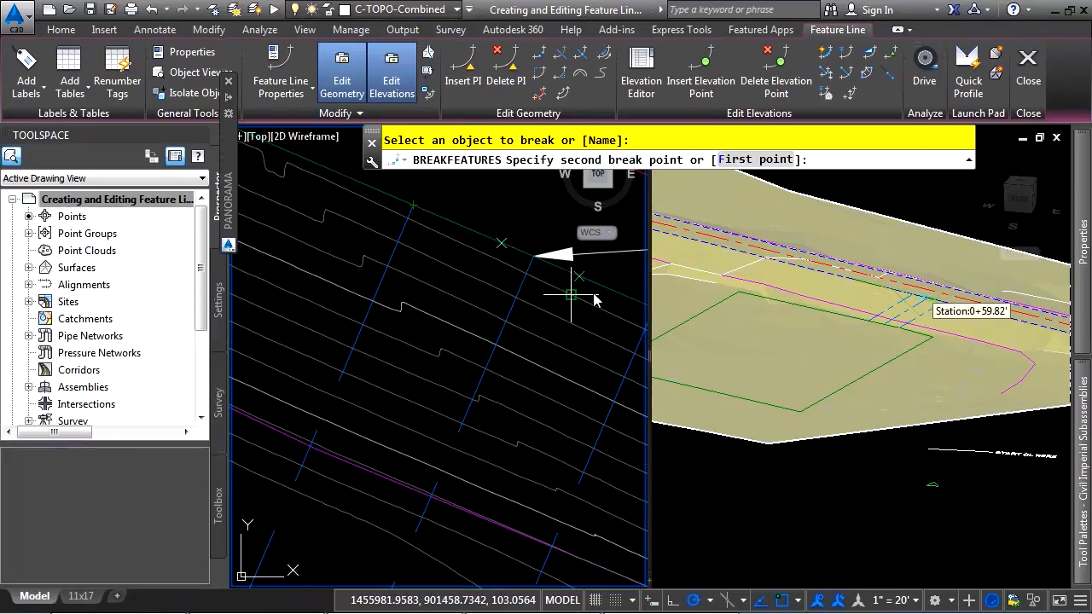
middle_click_drag(572, 296, 494, 277)
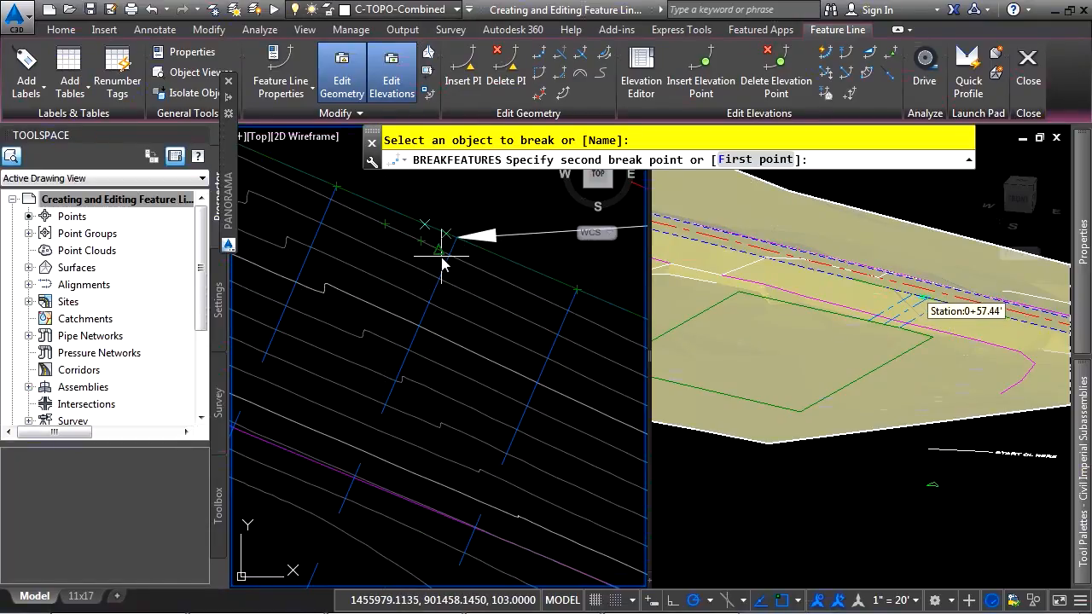
left_click(757, 160)
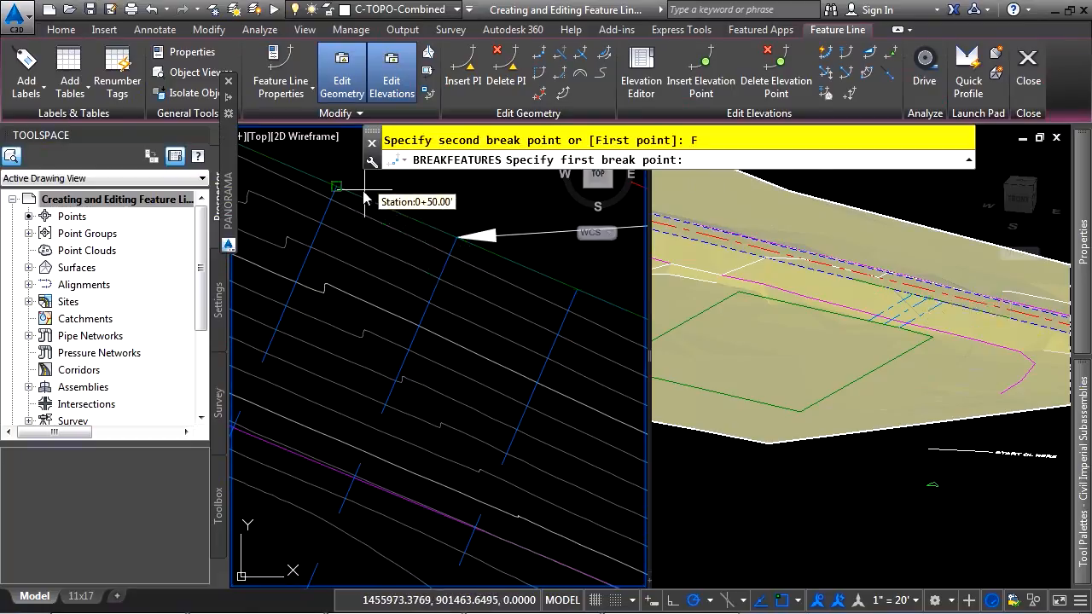
left_click(350, 198)
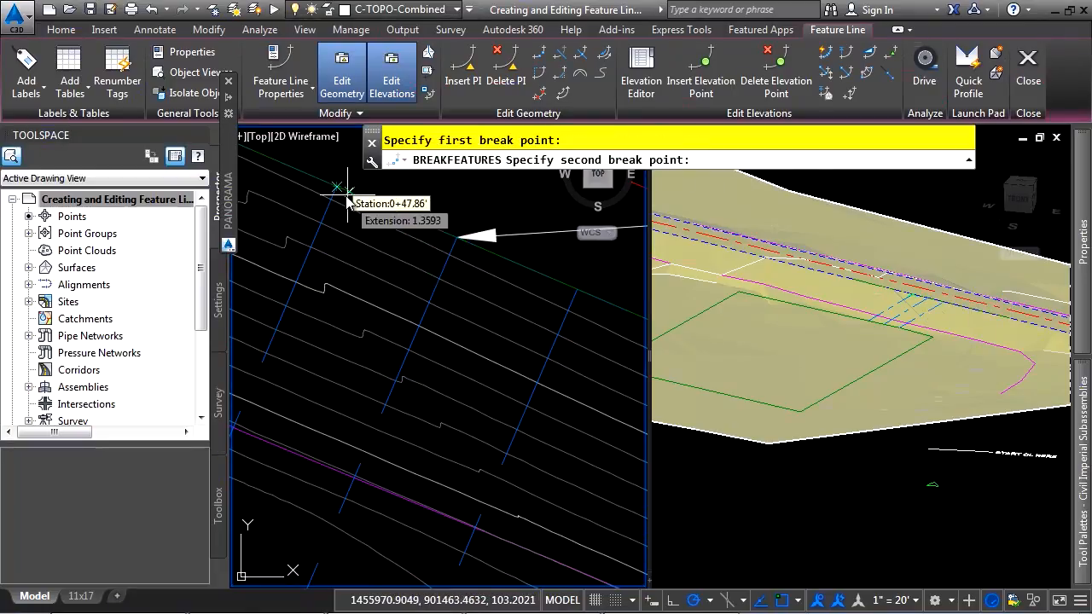
key("Escape")
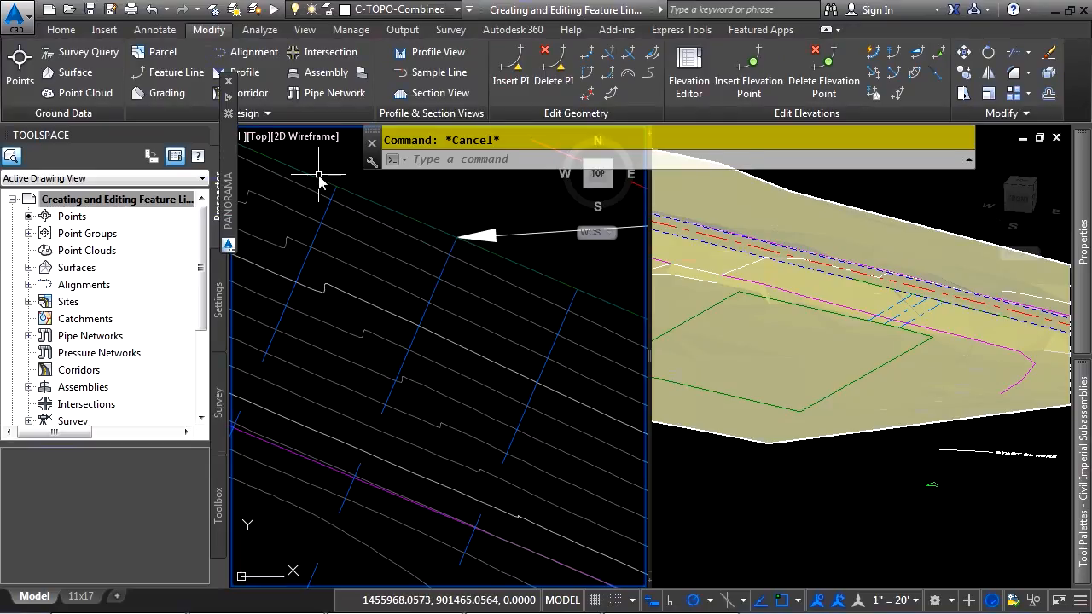
Break the road edge feature line at the north endpoint of the east drive edge, without leaving a gap.
middle_click_drag(540, 344, 451, 328)
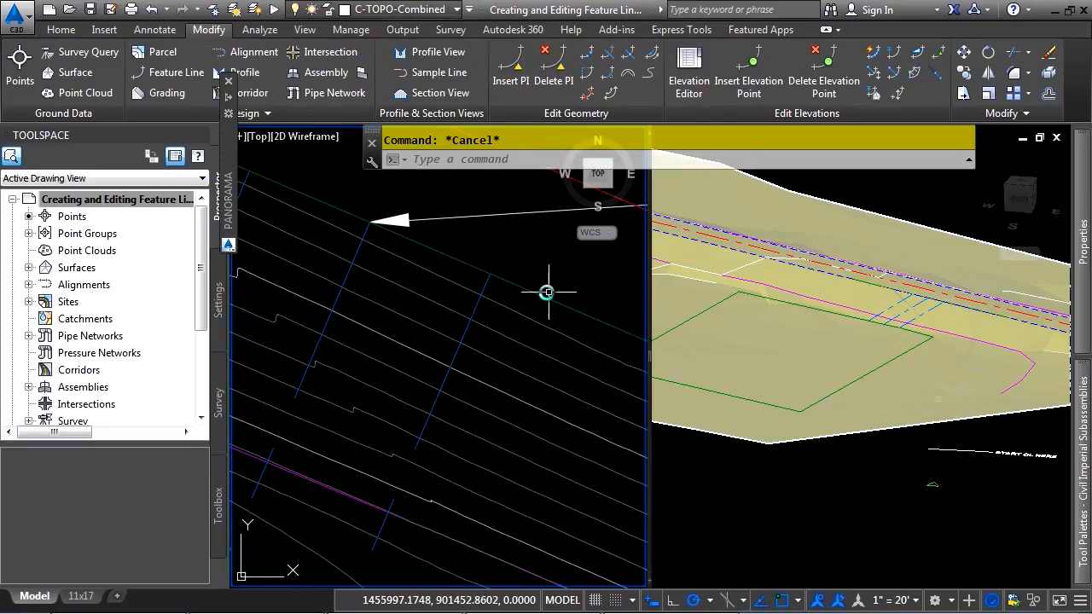
left_click(586, 56)
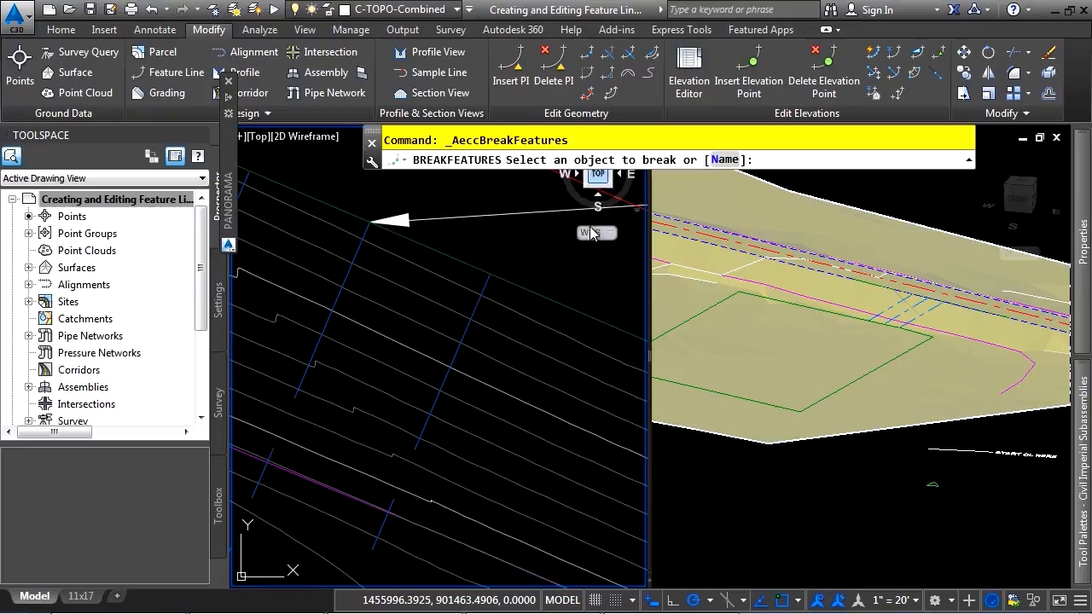
left_click(554, 303)
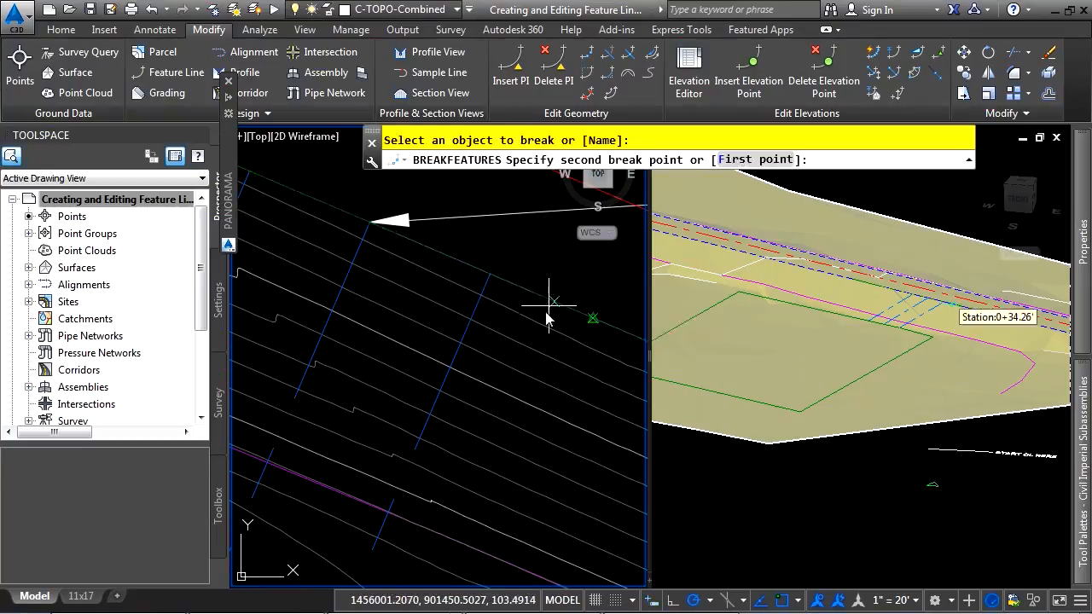
left_click(744, 162)
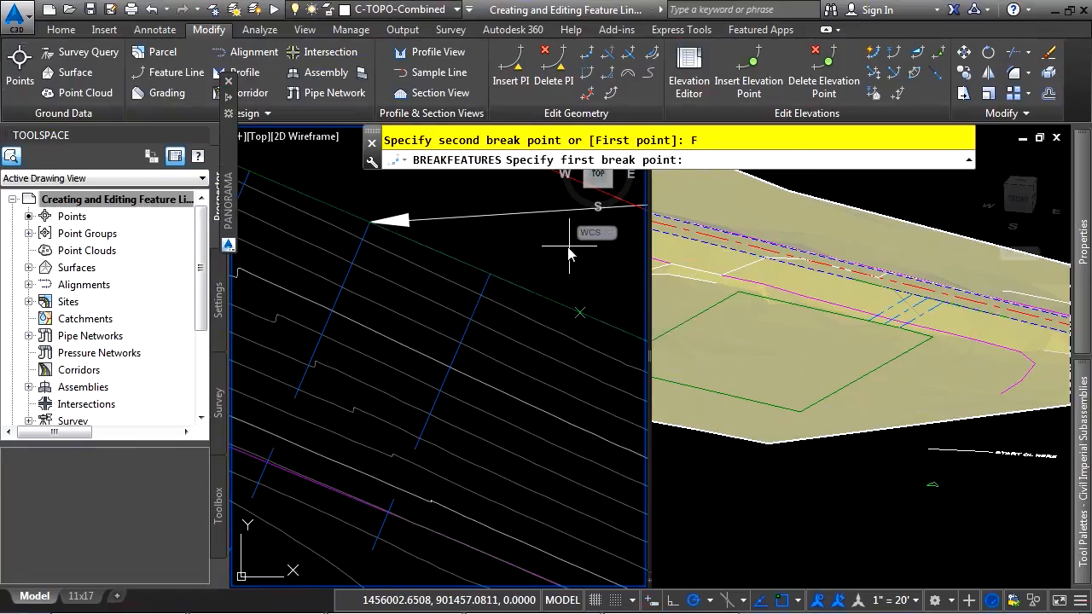
left_click(490, 276)
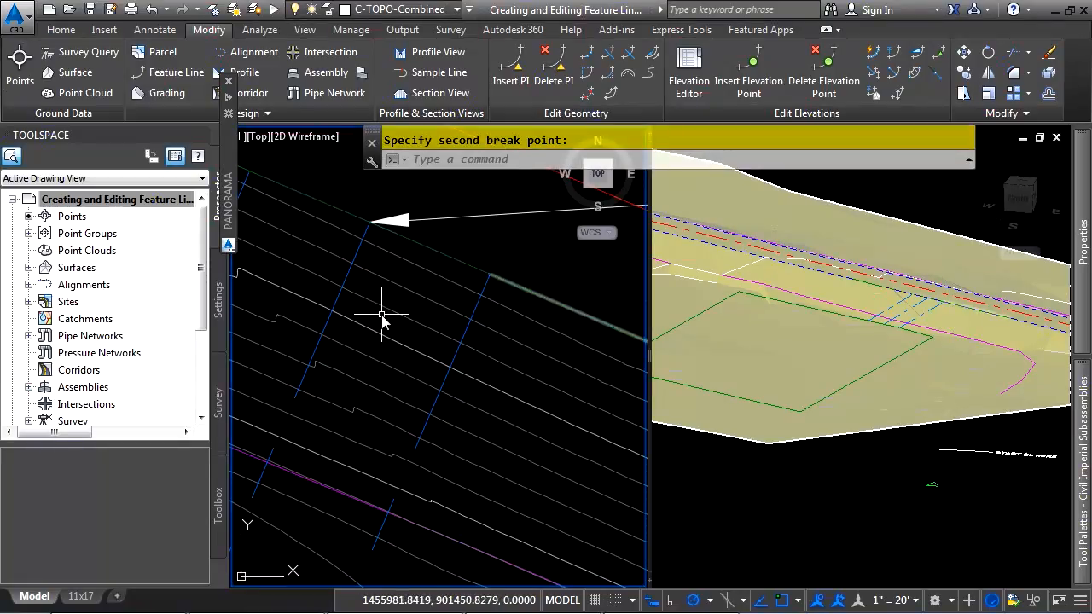
key("Escape")
Stretch the north end of the east drive edge onto the endpoint of the broken road edge using an Endpoint snap.
scroll(512, 316, "down", 3)
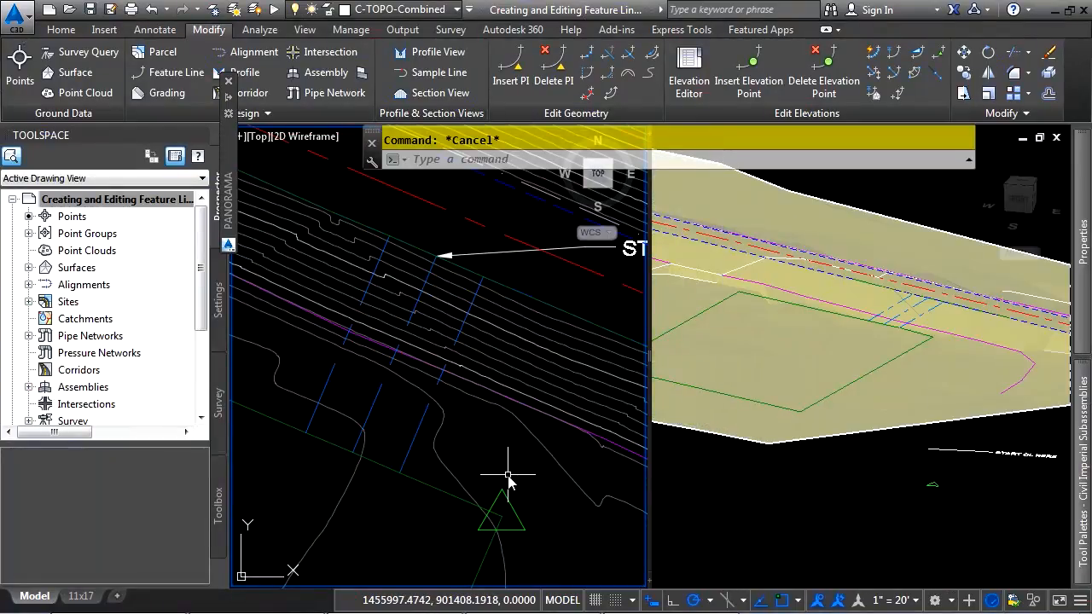
scroll(488, 299, "up", 3)
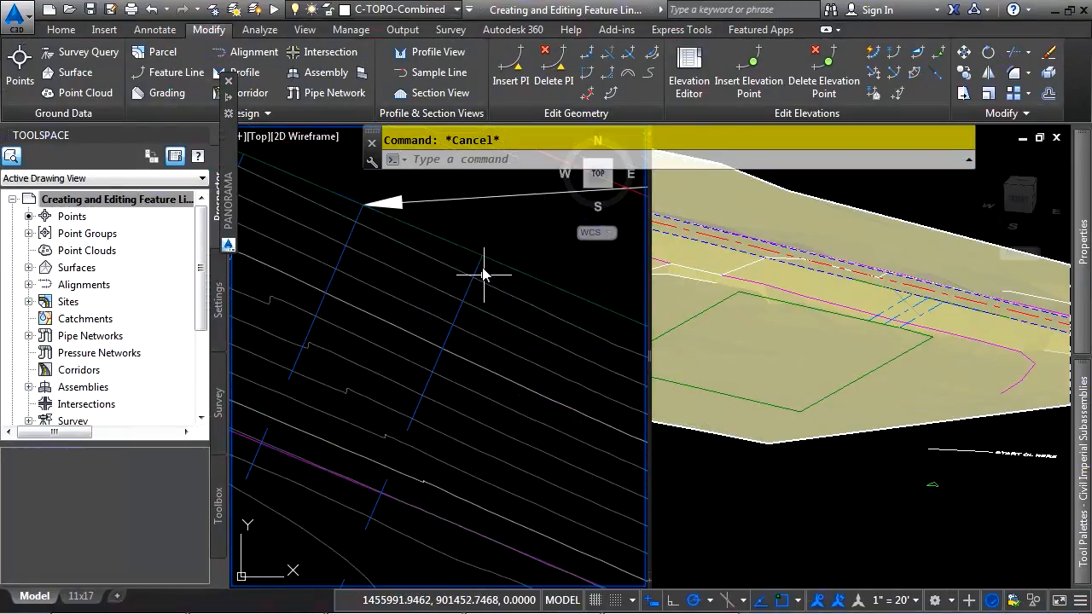
left_click(480, 271)
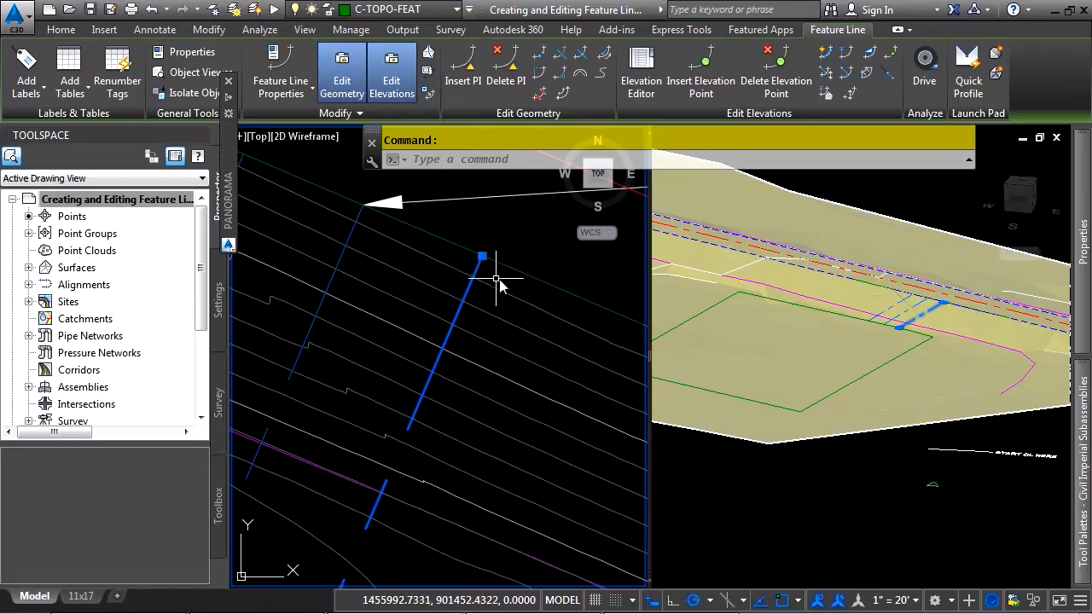
scroll(491, 282, "up", 2)
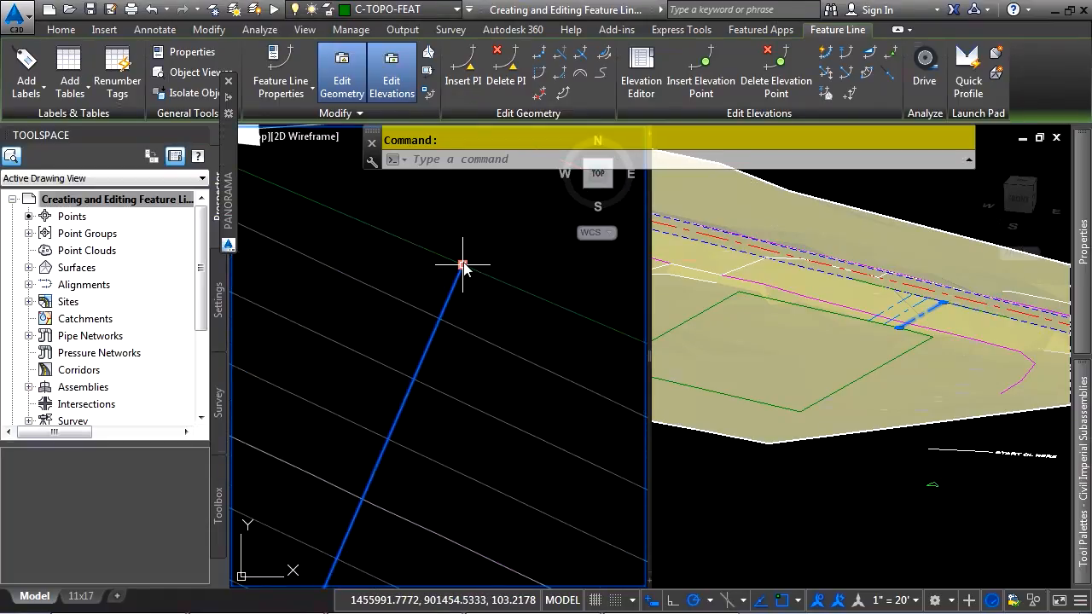
left_click(462, 265)
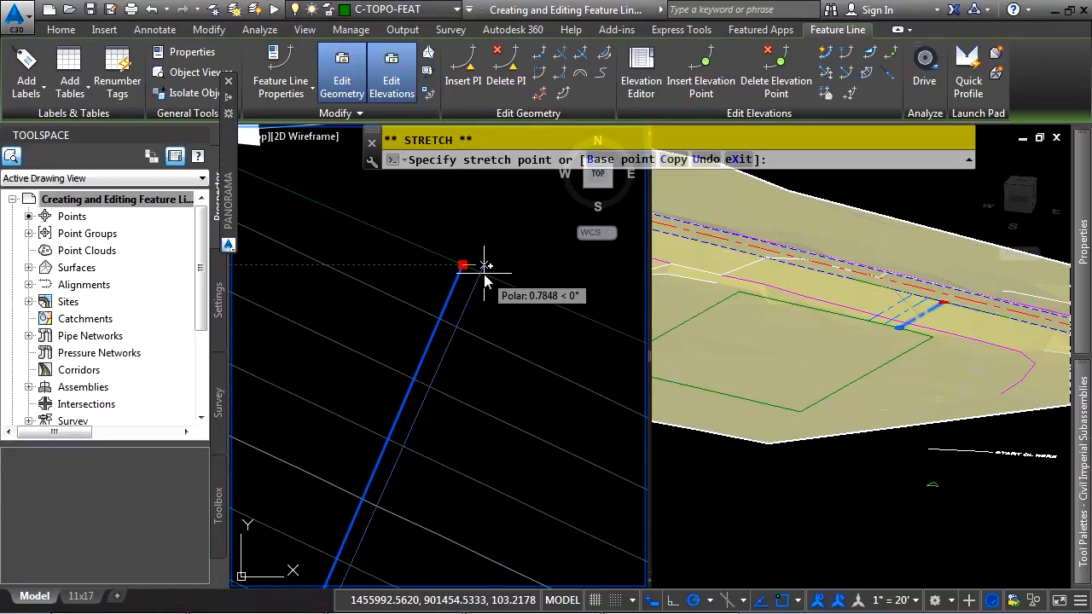
right_click(481, 279, "shift")
left_click(551, 318)
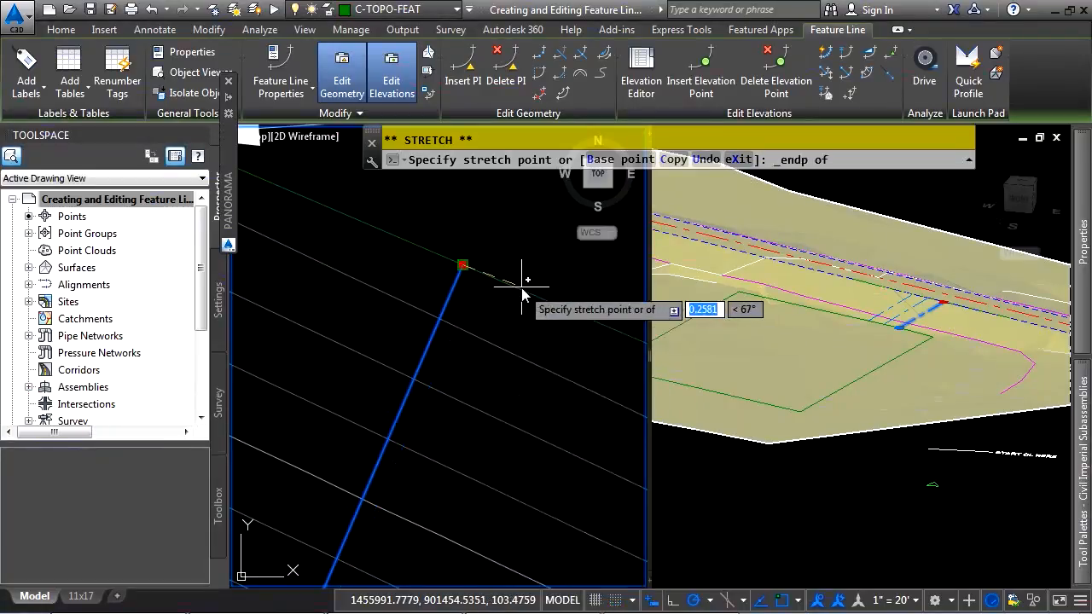
Stretch the north end of the west drive edge onto the adjoining road edge endpoint using an Endpoint snap.
scroll(465, 309, "down", 4)
left_click(412, 300)
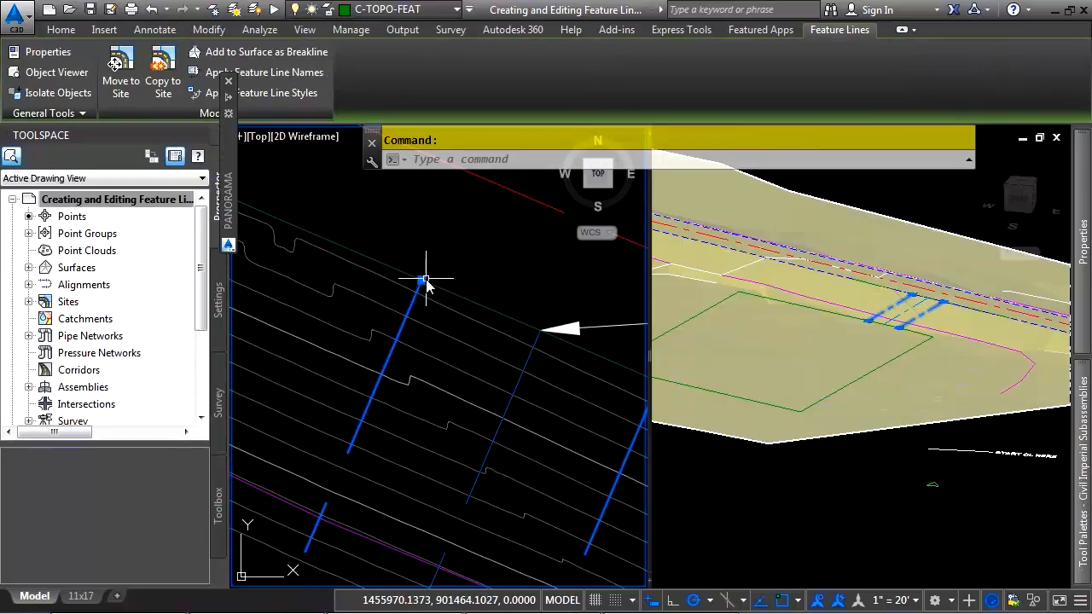
left_click(425, 279)
right_click(474, 265, "shift")
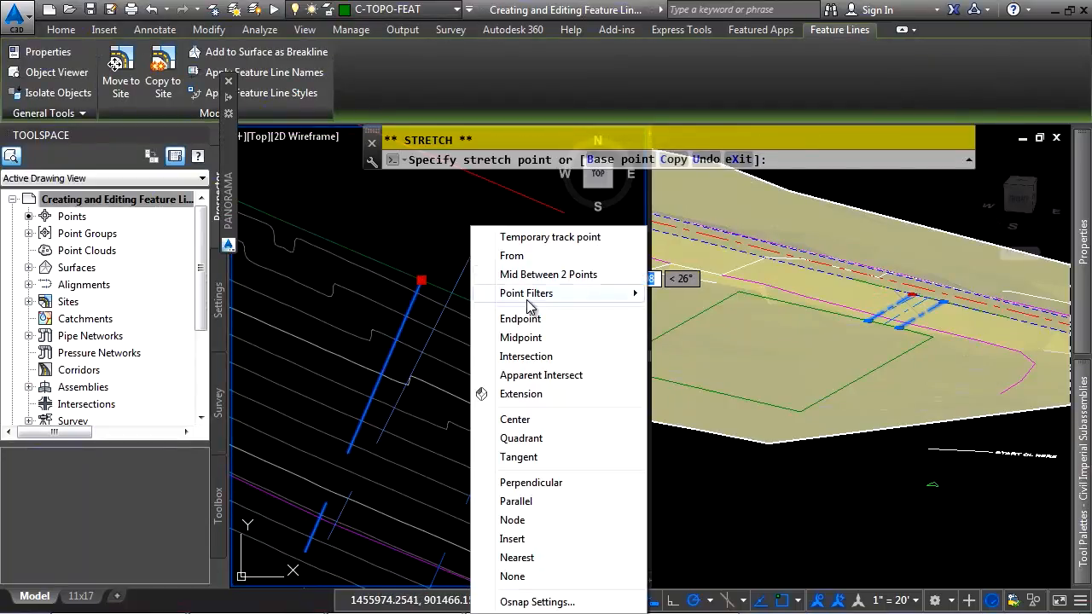
left_click(520, 318)
left_click(419, 281)
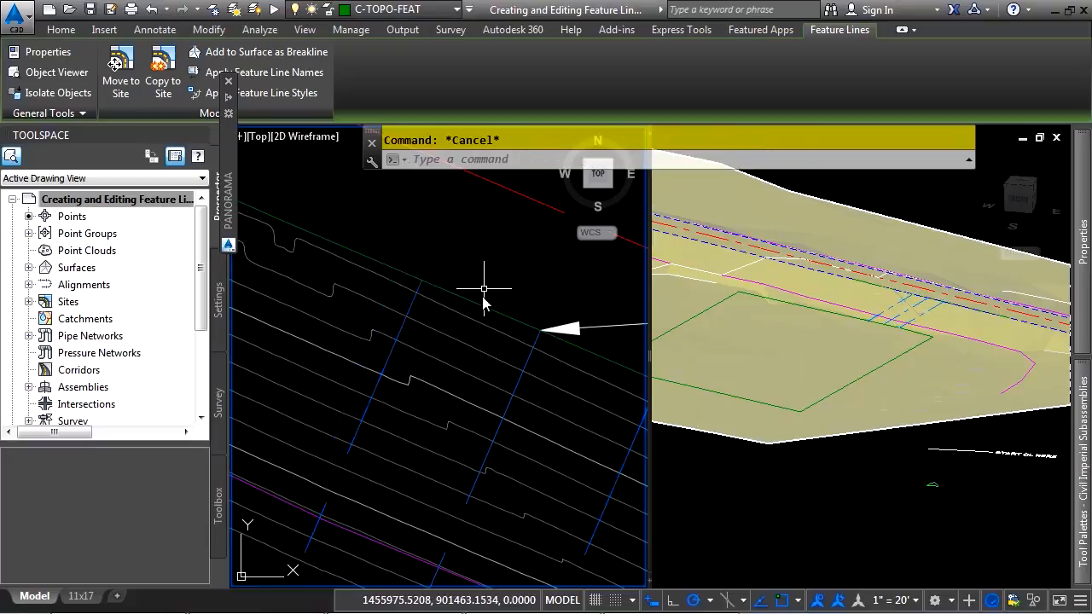
key("Escape")
Start joining feature lines by connecting the road edge east of the drive to the east drive edge.
scroll(551, 432, "down", 5)
middle_click_drag(551, 434, 384, 304)
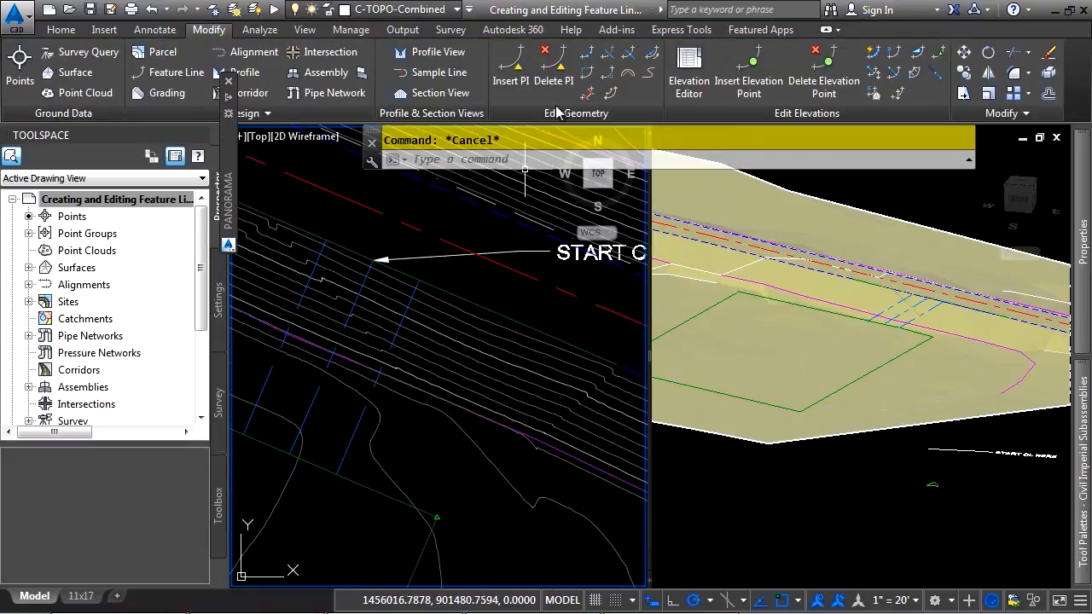
left_click(627, 56)
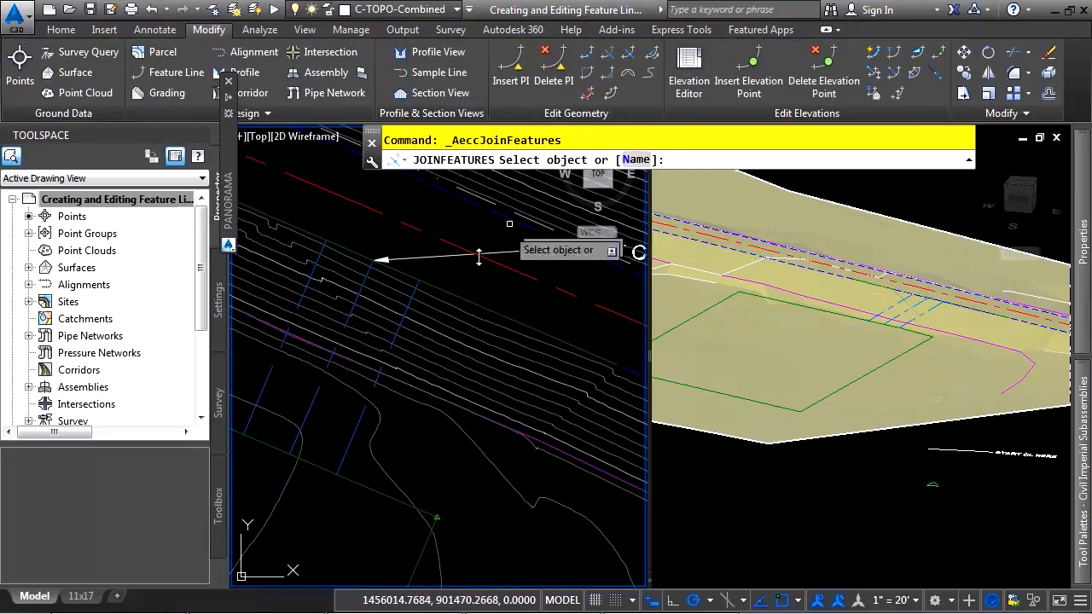
left_click(460, 300)
left_click(505, 334)
left_click(451, 341)
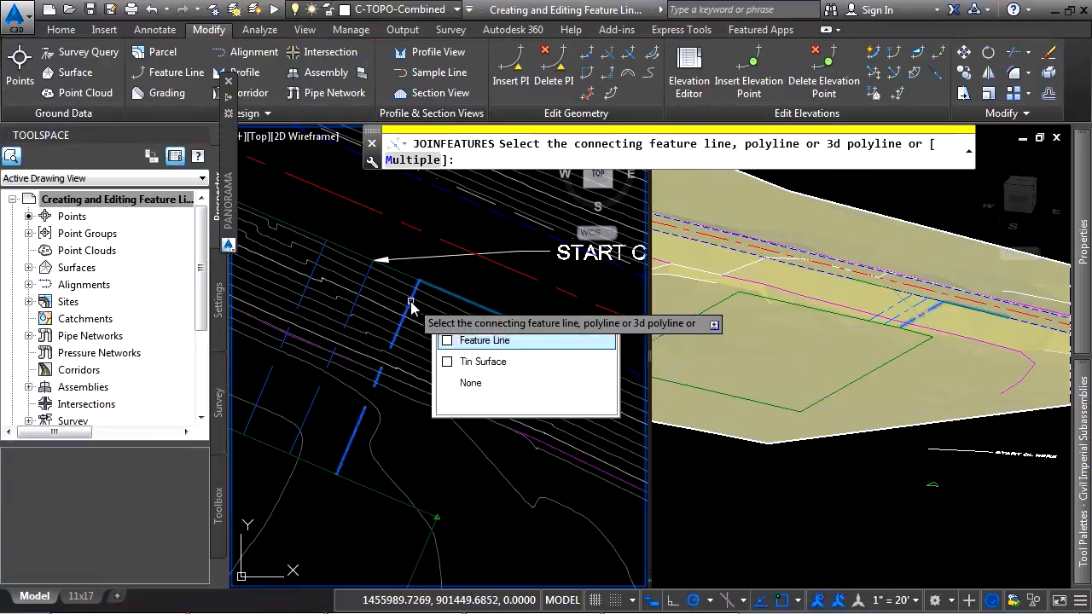
left_click(480, 341)
Extend the join through the parking lot outline and west drive edge to the road edge west of the drive.
scroll(293, 522, "down", 2)
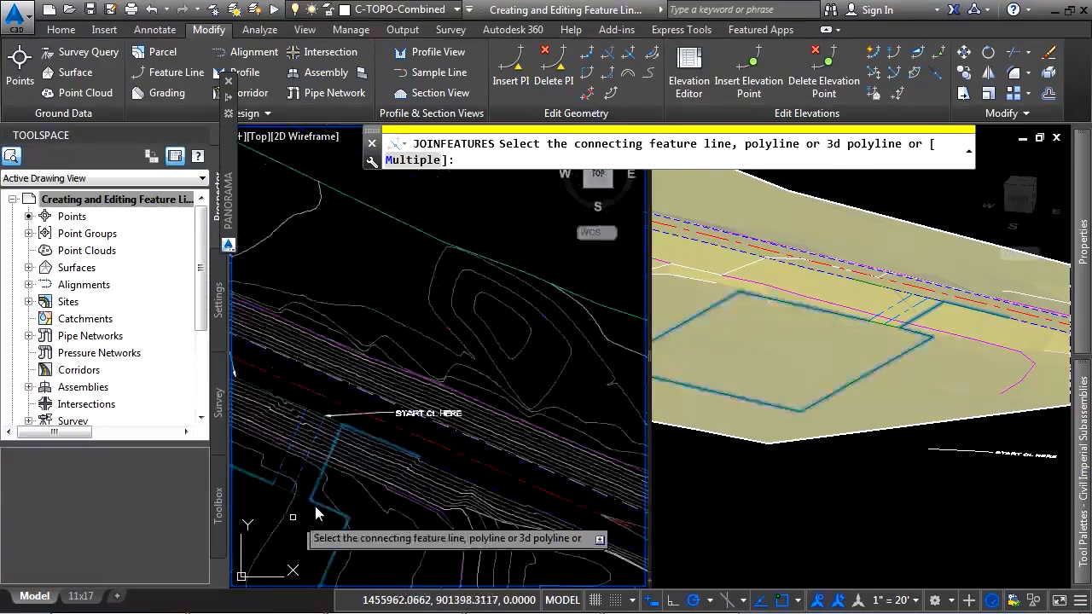
scroll(293, 523, "up", 3)
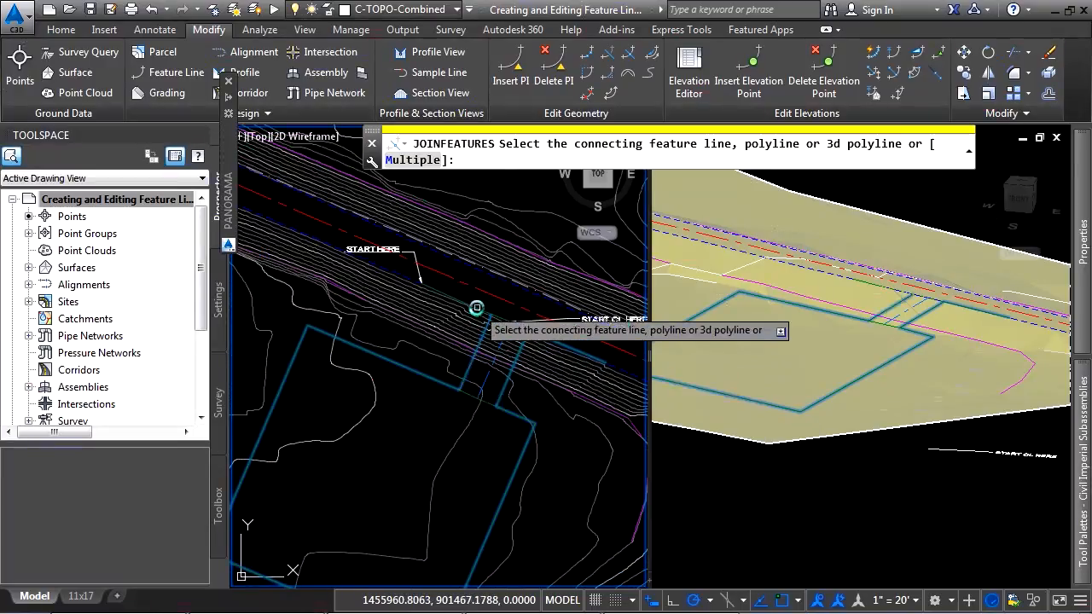
scroll(486, 299, "up", 3)
left_click(504, 313)
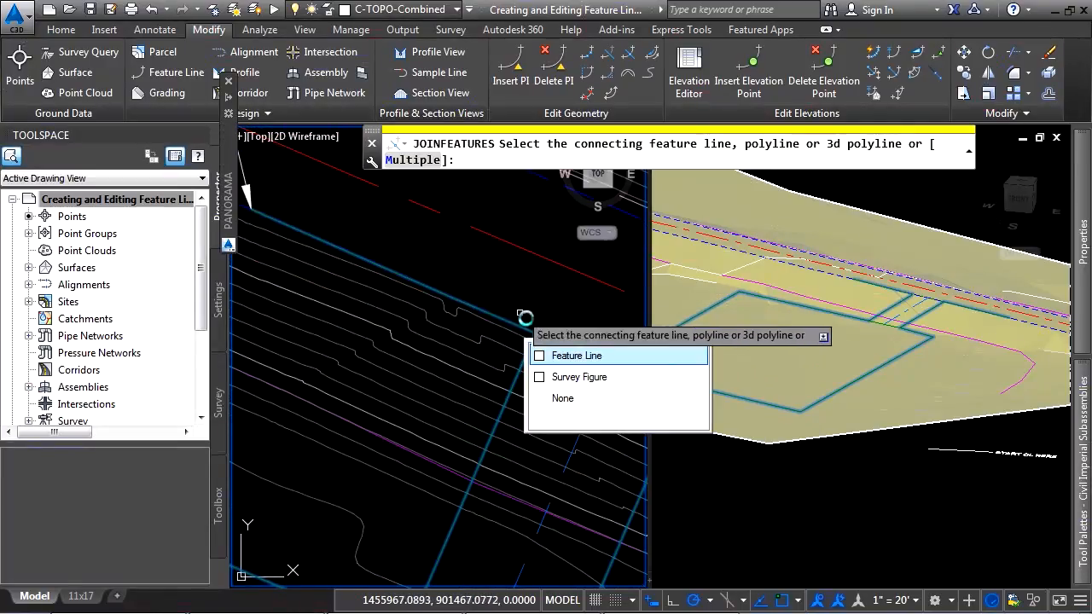
left_click(546, 356)
scroll(477, 381, "down", 3)
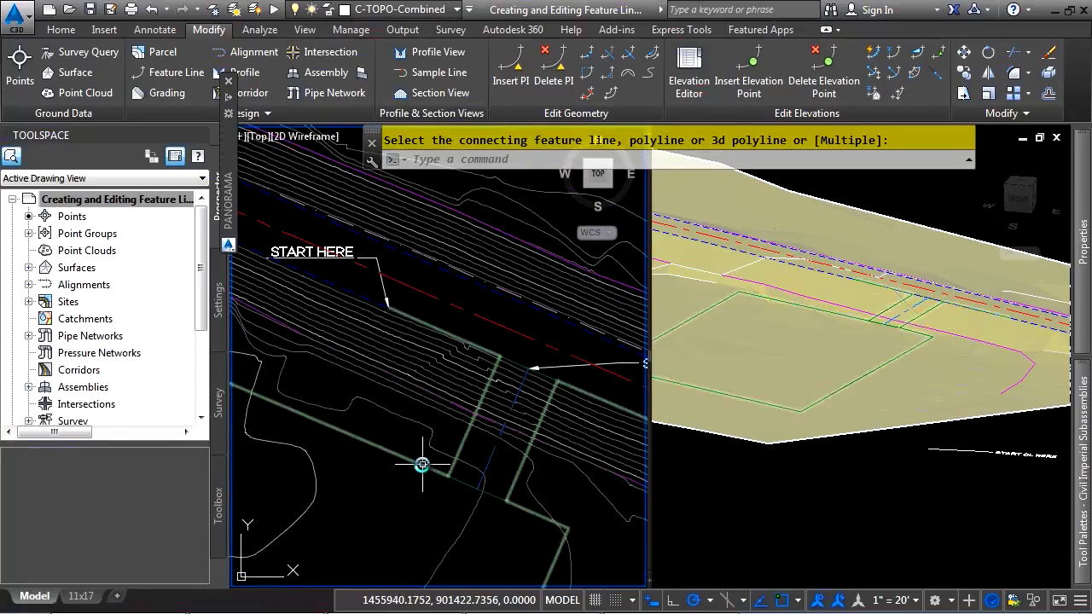
scroll(427, 452, "down", 4)
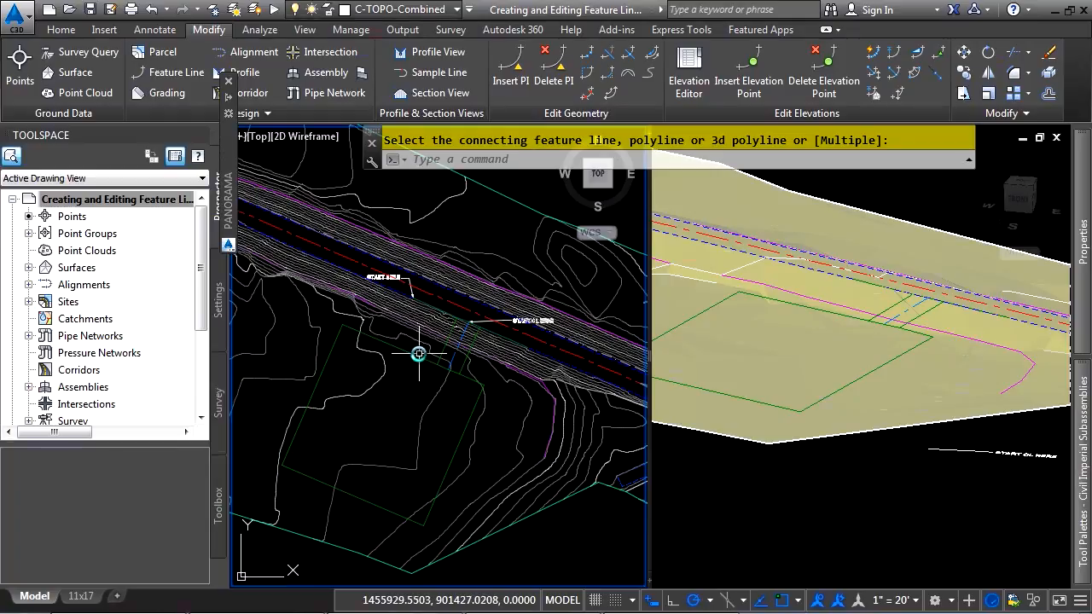
Fillet the four corners of the parking lot outline with a 20' radius.
left_click(610, 76)
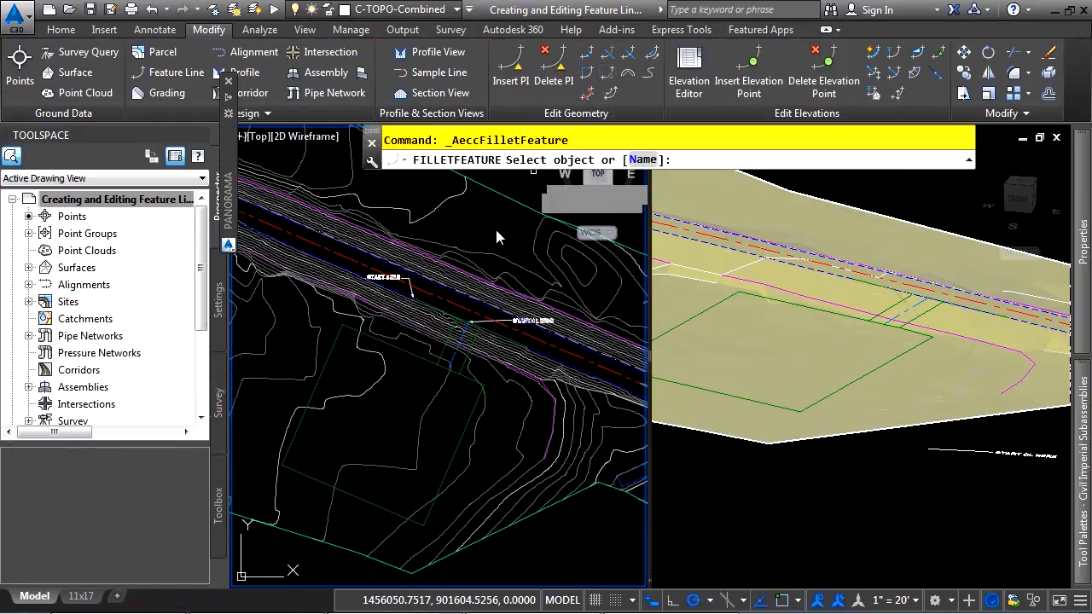
left_click(418, 360)
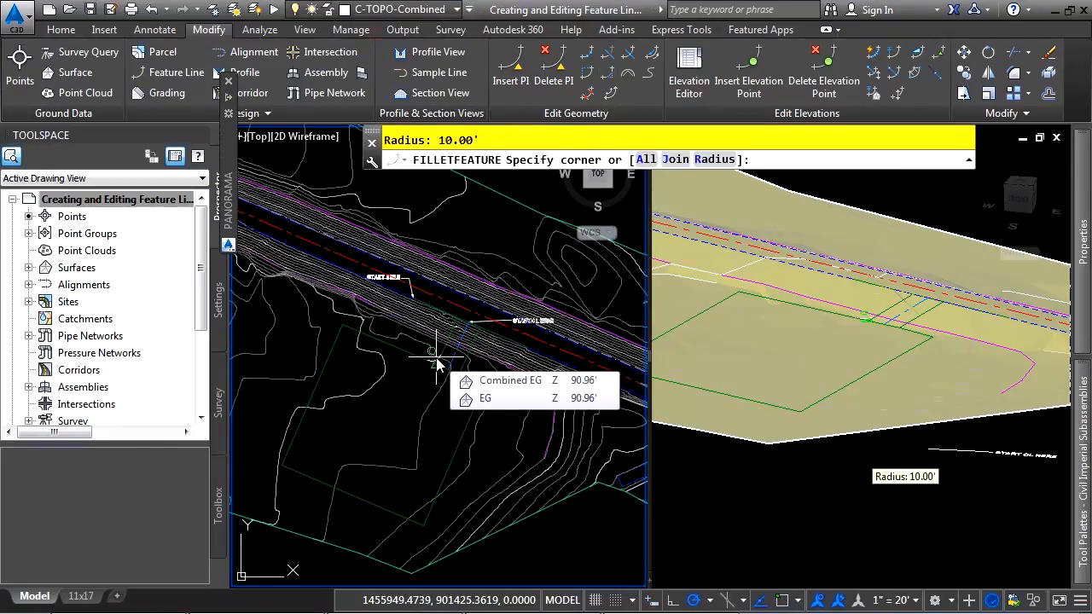
left_click(716, 160)
type("20")
key("Return")
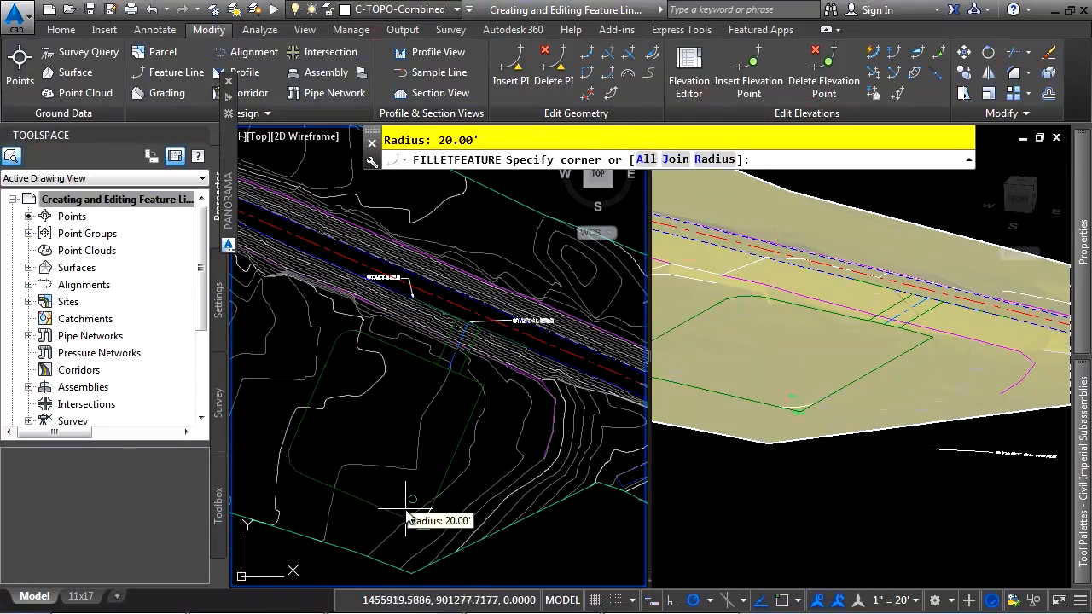
scroll(397, 510, "up", 3)
scroll(471, 331, "down", 3)
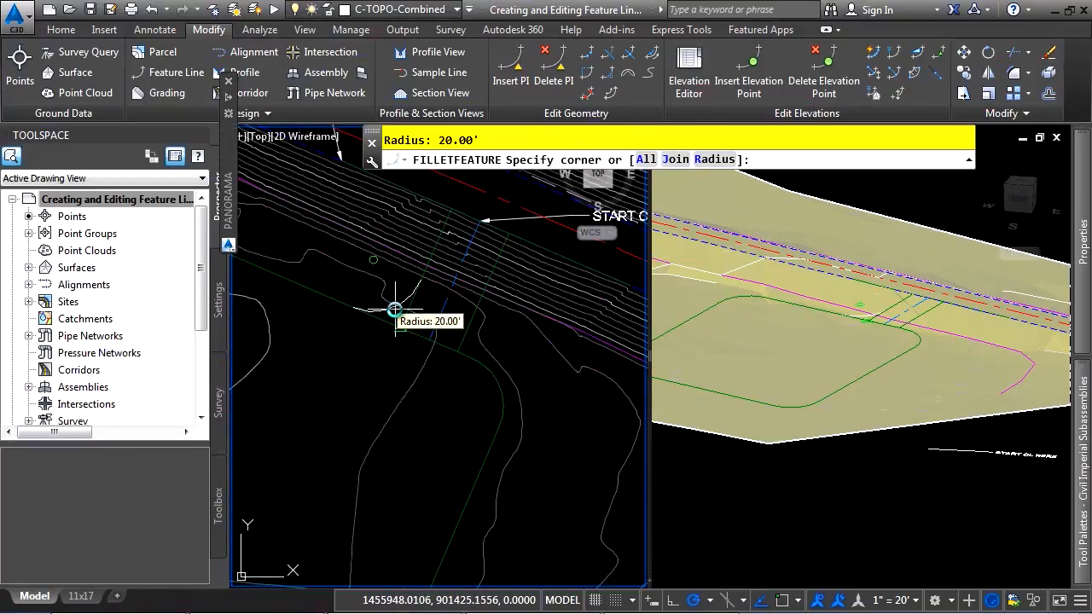
Fillet both drive corners at the parking lot with a 15' radius and both at the road with a 25' radius.
left_click(721, 159)
key("Return")
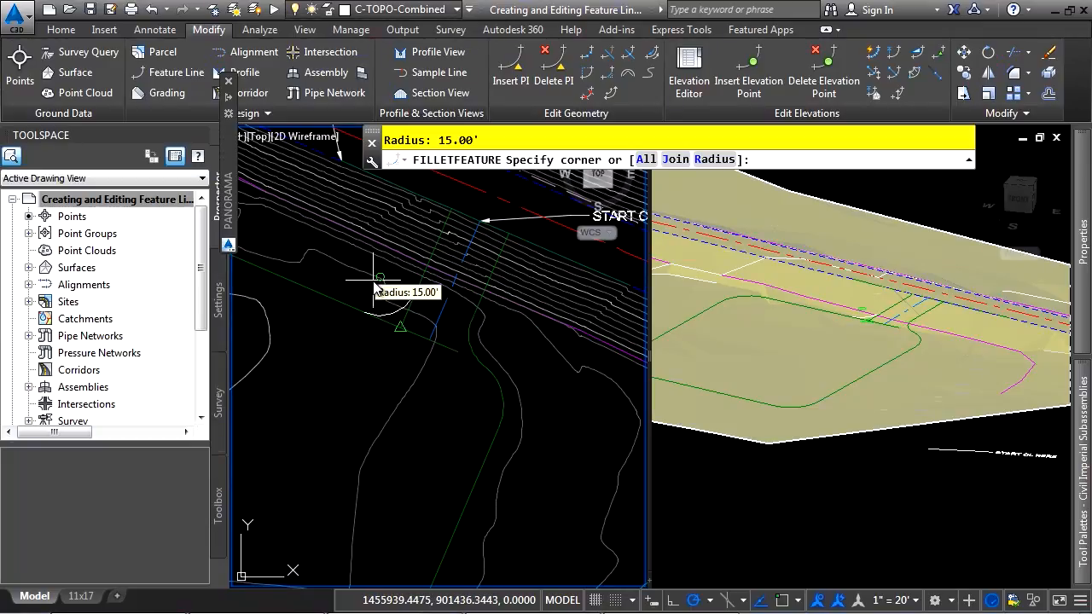
middle_click_drag(401, 268, 367, 397)
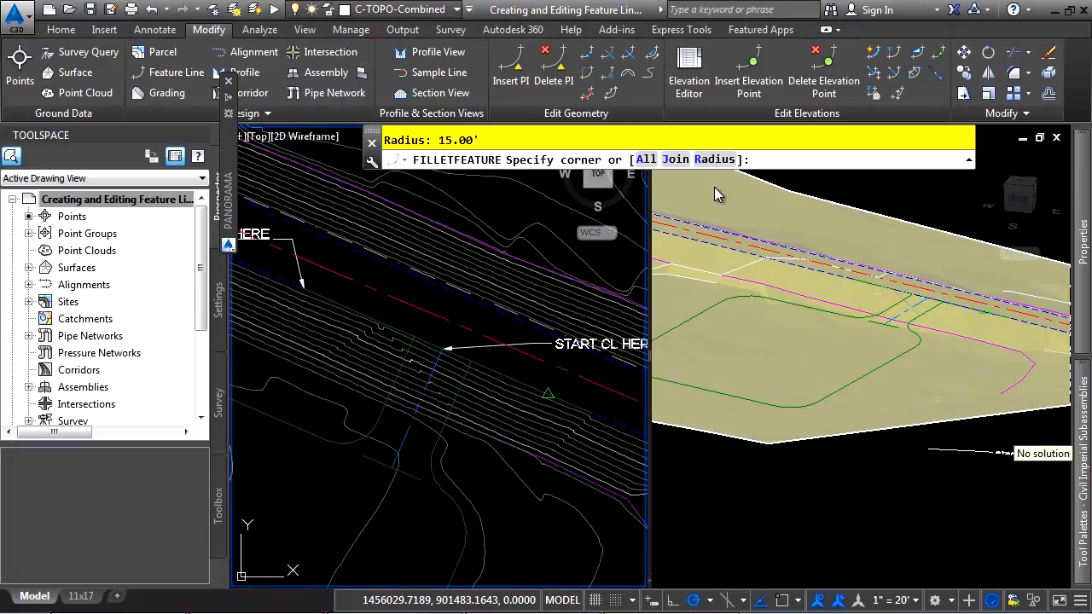
left_click(715, 160)
type("25")
key("Return")
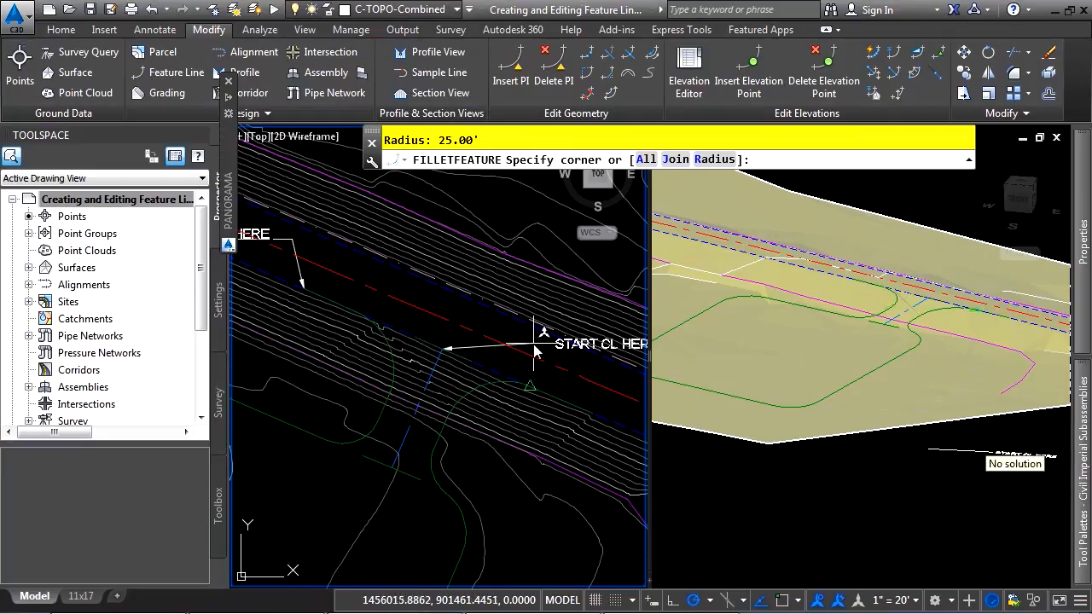
key("Escape")
key("Escape")
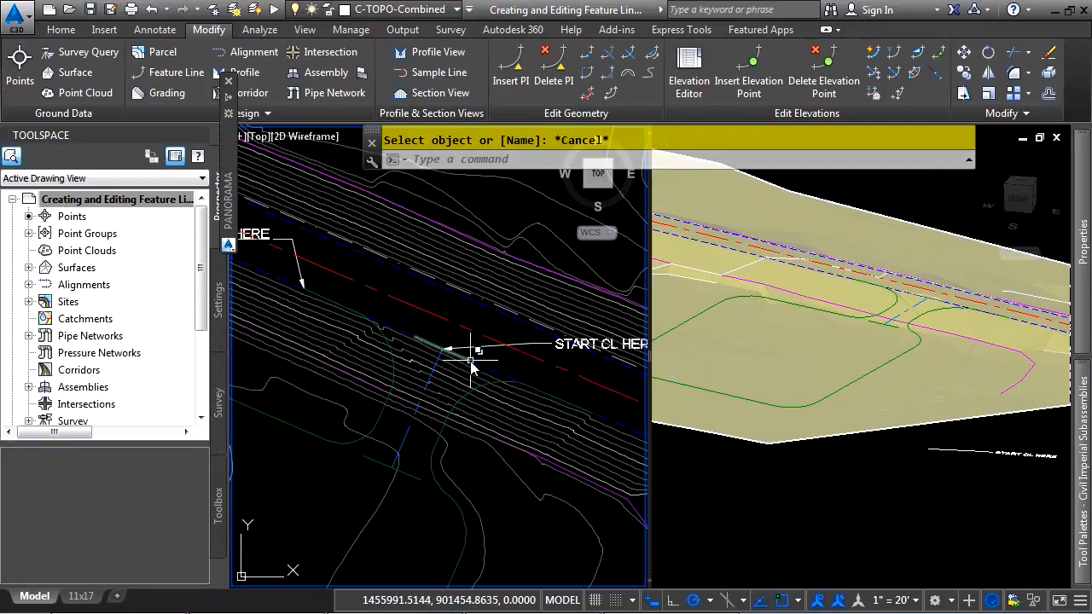
Stretch both ends of the road edge segment across the drive entrance to the outer endpoints of the 25' fillets.
scroll(471, 363, "up", 4)
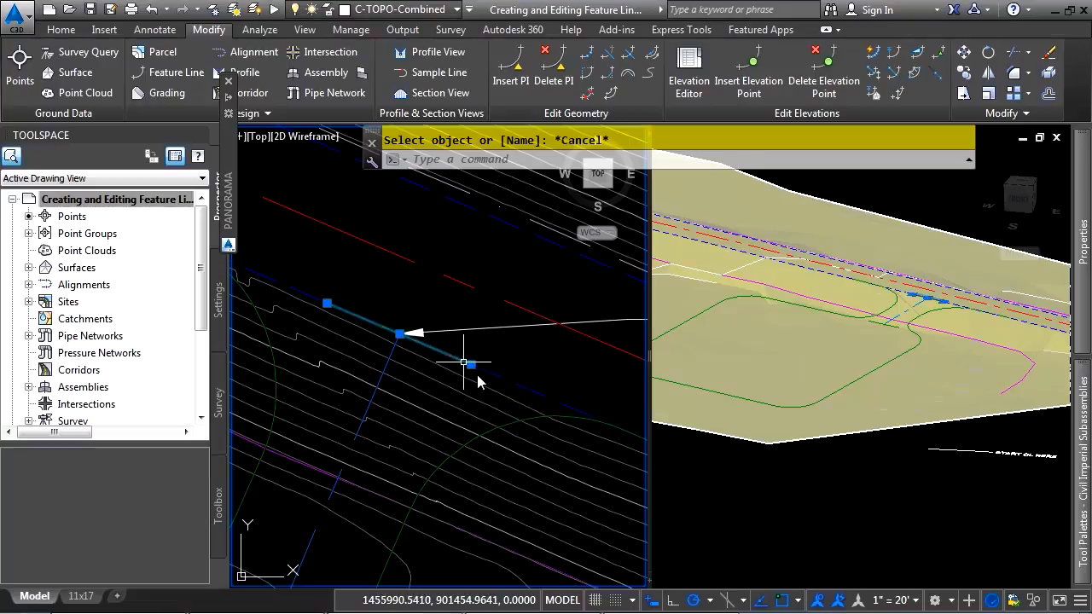
left_click(471, 366)
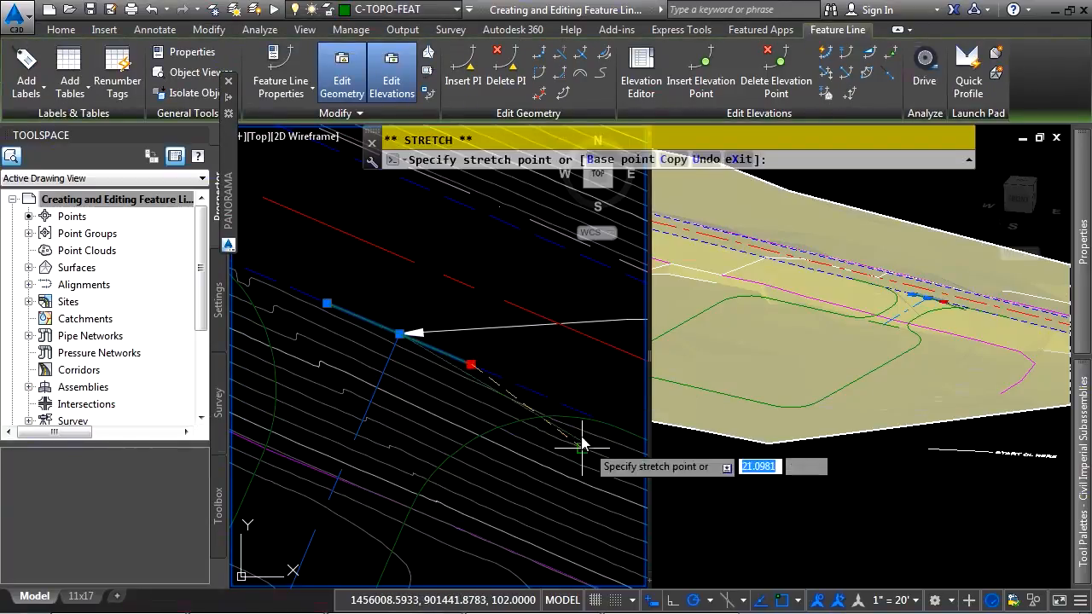
middle_click_drag(585, 450, 531, 378)
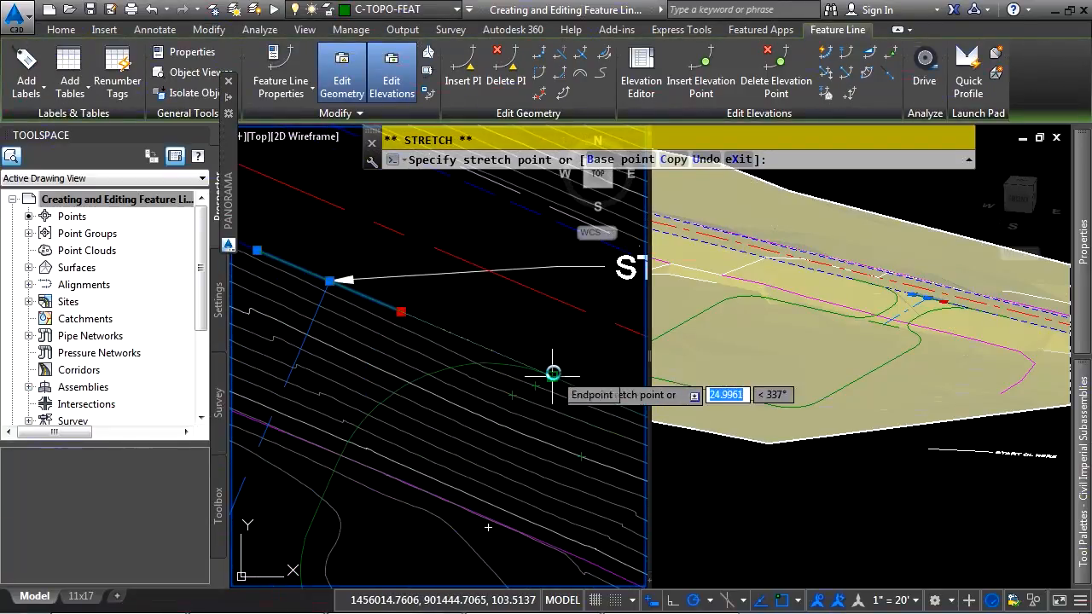
left_click(553, 373)
middle_click_drag(379, 322, 576, 482)
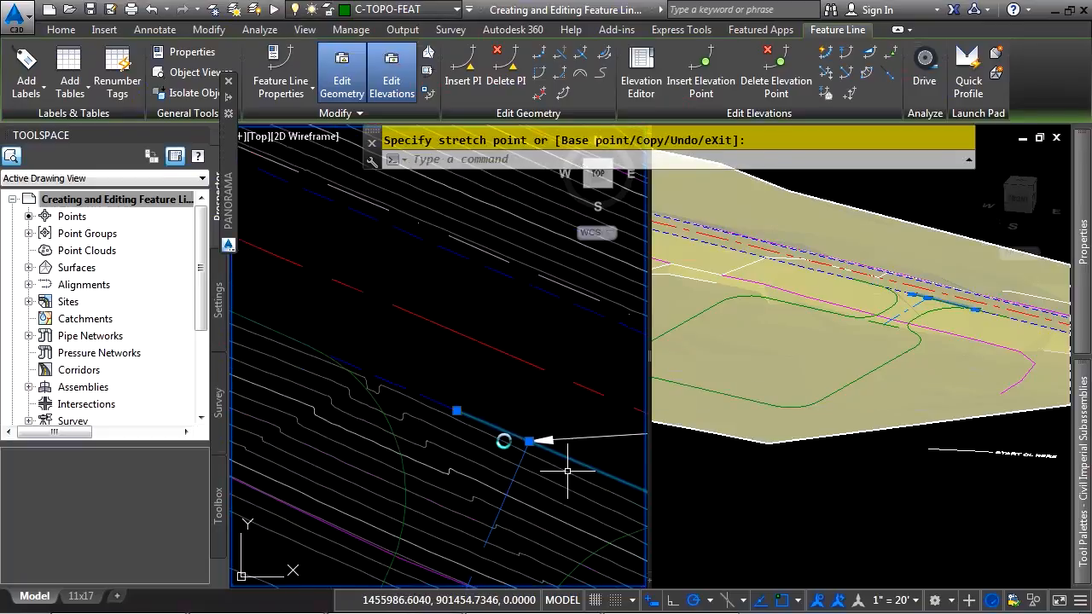
left_click(308, 345)
Insert elevation points at a 5' increment along the road edge segment across the drive entrance.
scroll(456, 397, "down", 4)
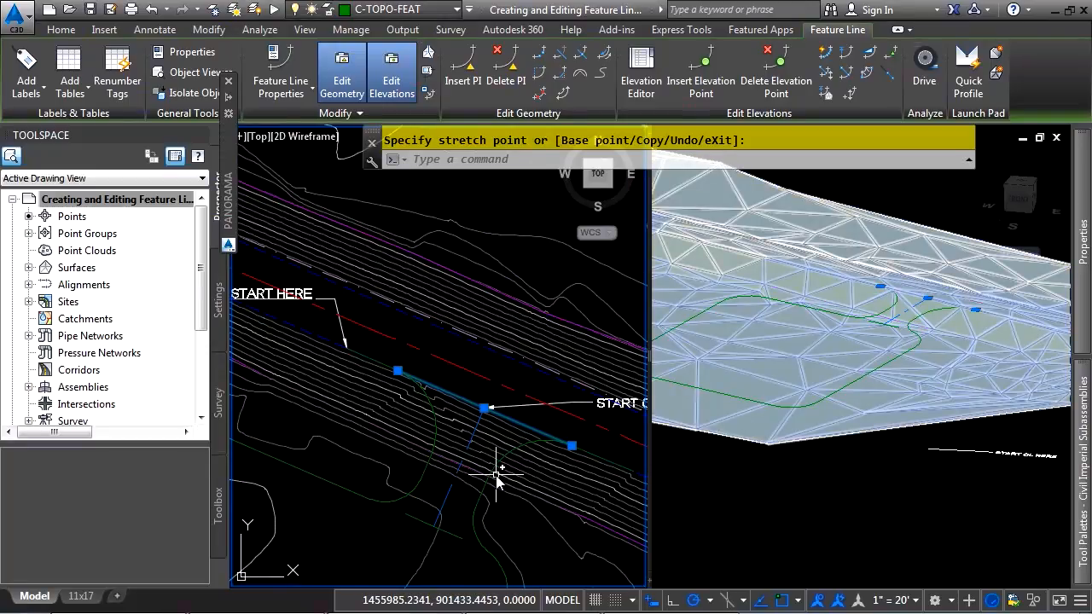
middle_click_drag(505, 448, 452, 393)
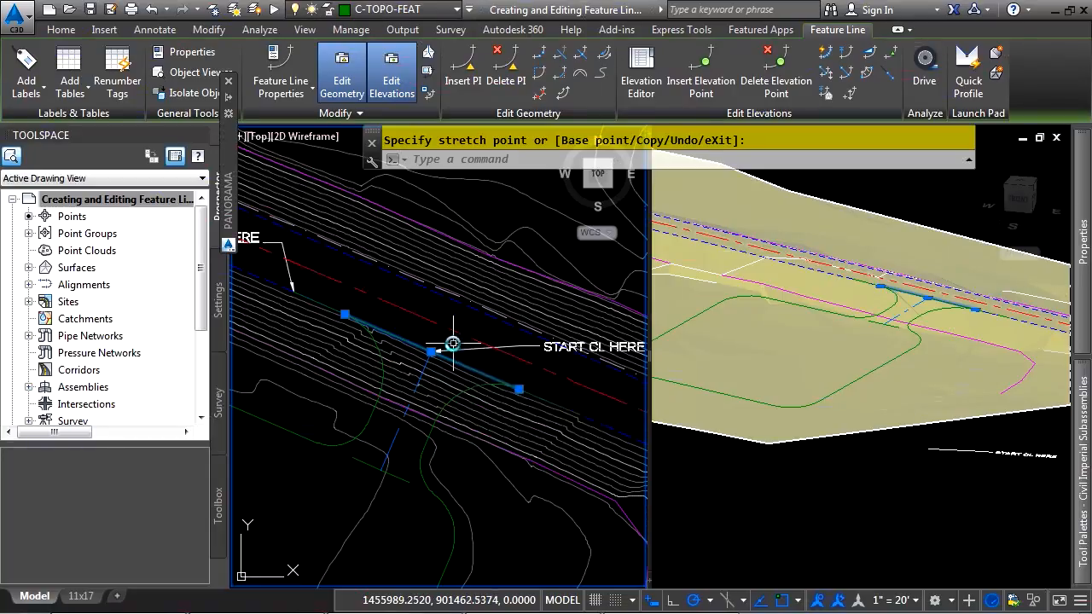
left_click(704, 85)
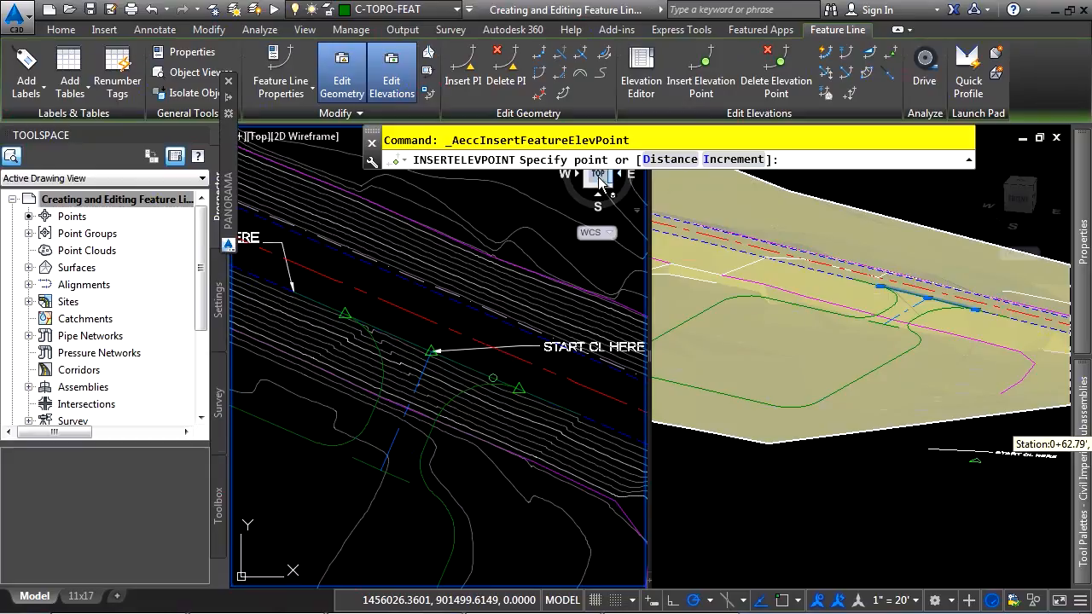
left_click(734, 161)
key("Return")
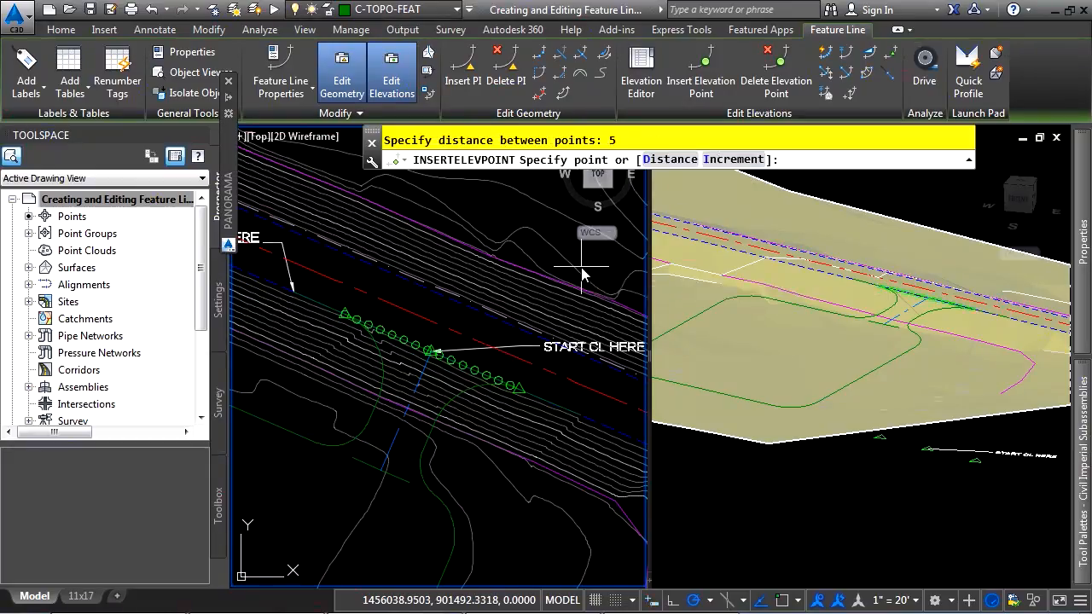
key("Escape")
Stretch both ends of the short lot edge segment across the drive to the outer endpoints of the 15' fillets.
middle_click_drag(368, 486, 438, 431)
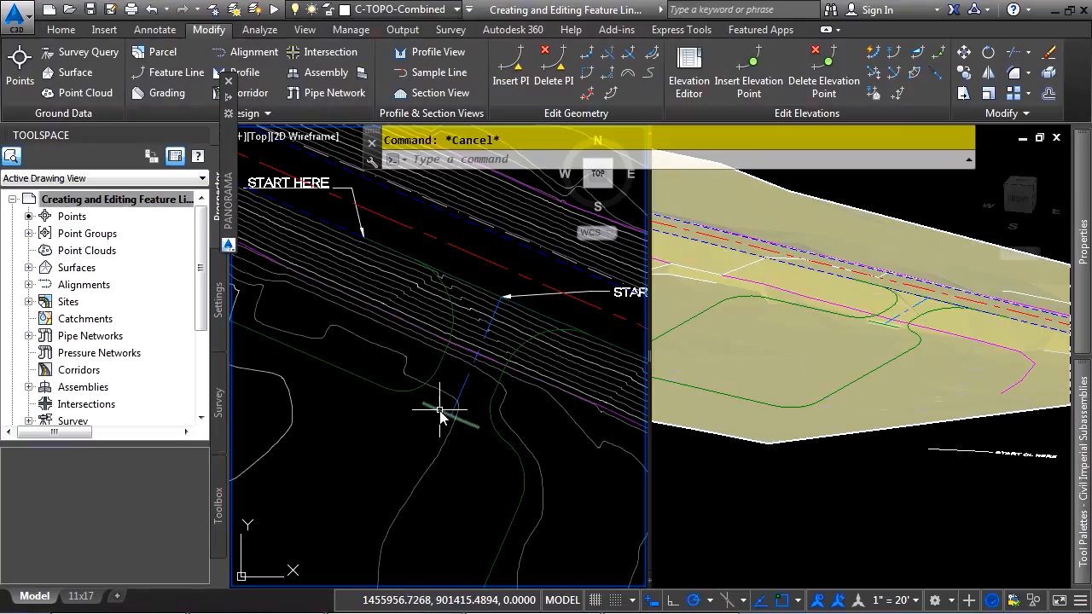
left_click(440, 413)
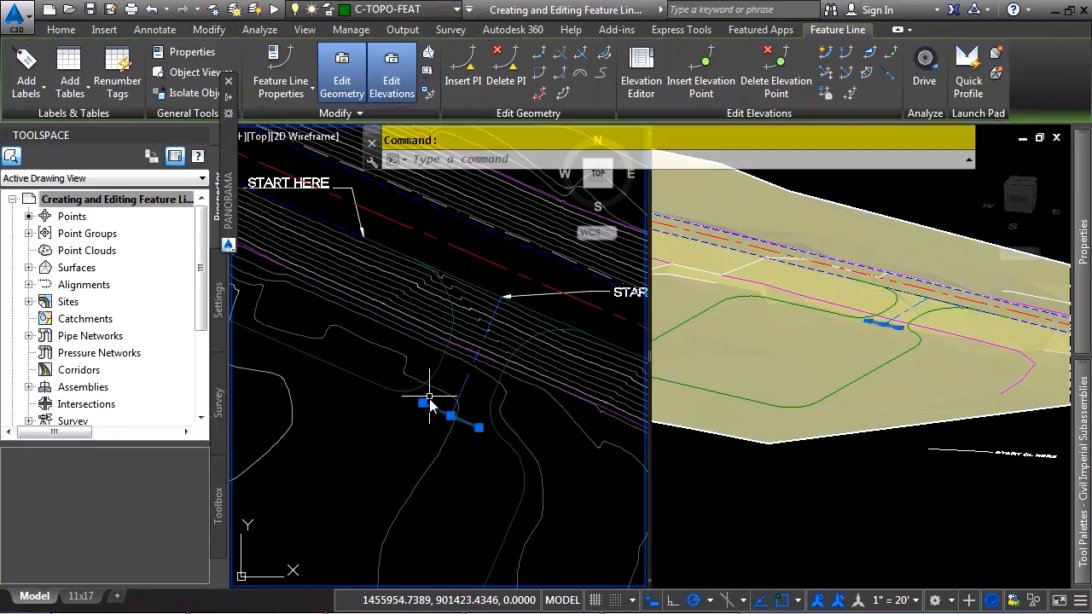
left_click(422, 403)
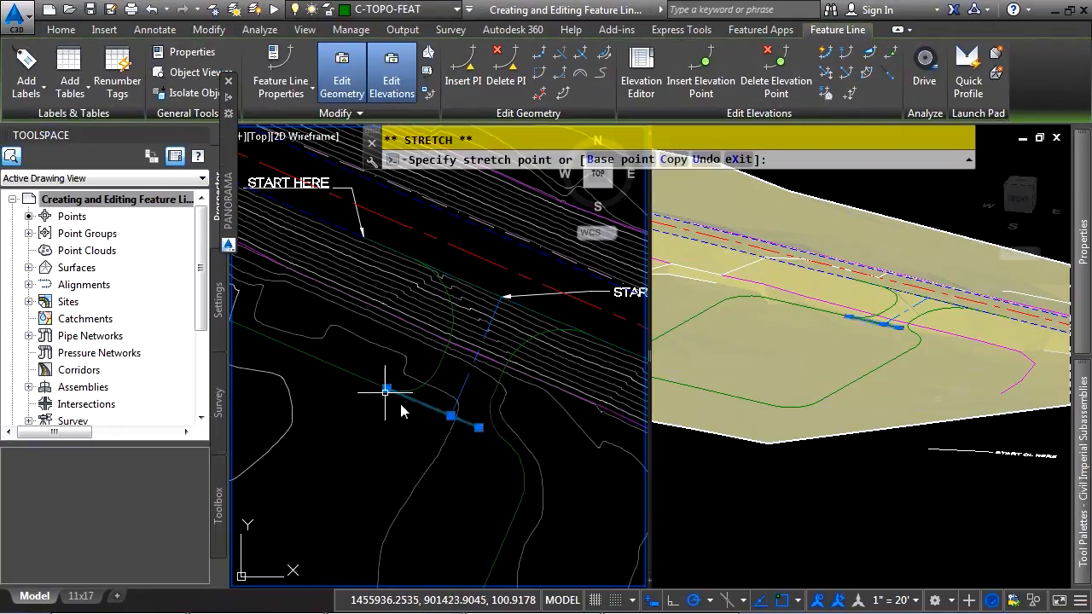
left_click(386, 393)
left_click(479, 427)
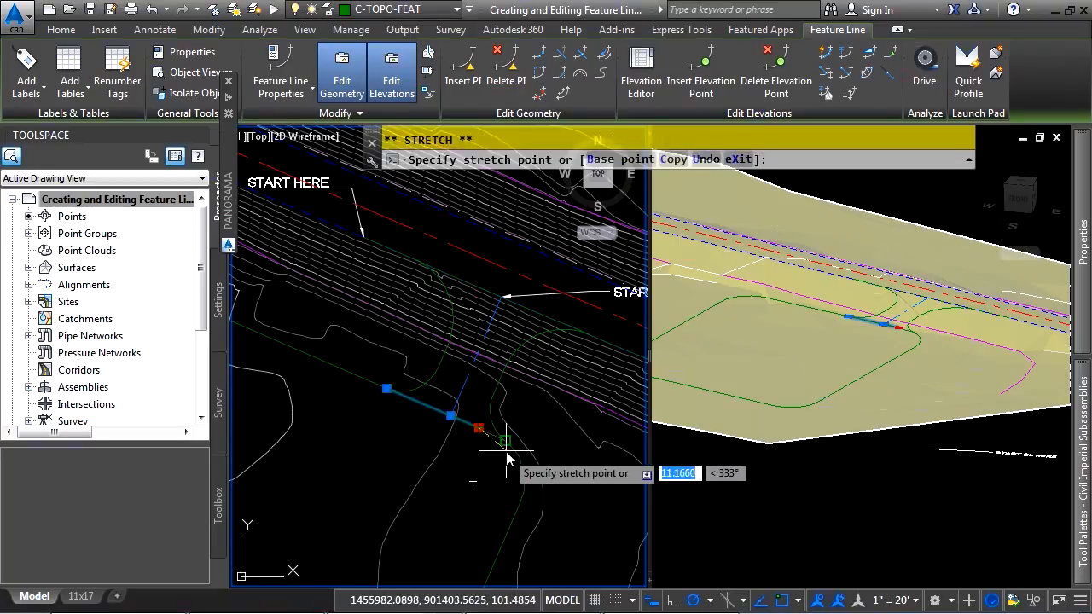
left_click(506, 451)
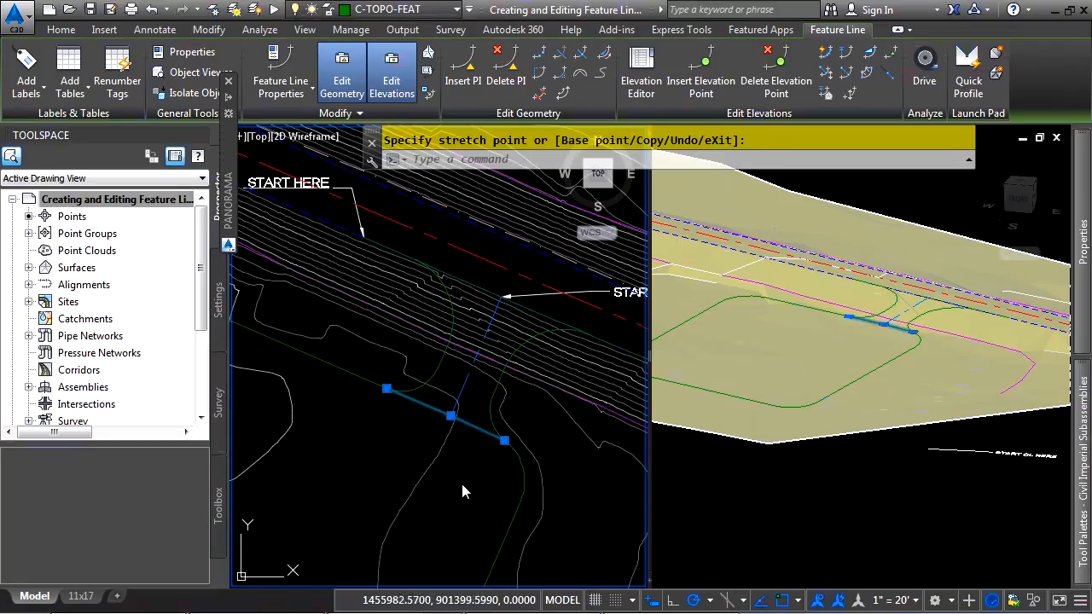
Insert elevation points at a 5' increment along the lot edge segment across the drive.
left_click(701, 77)
left_click(735, 159)
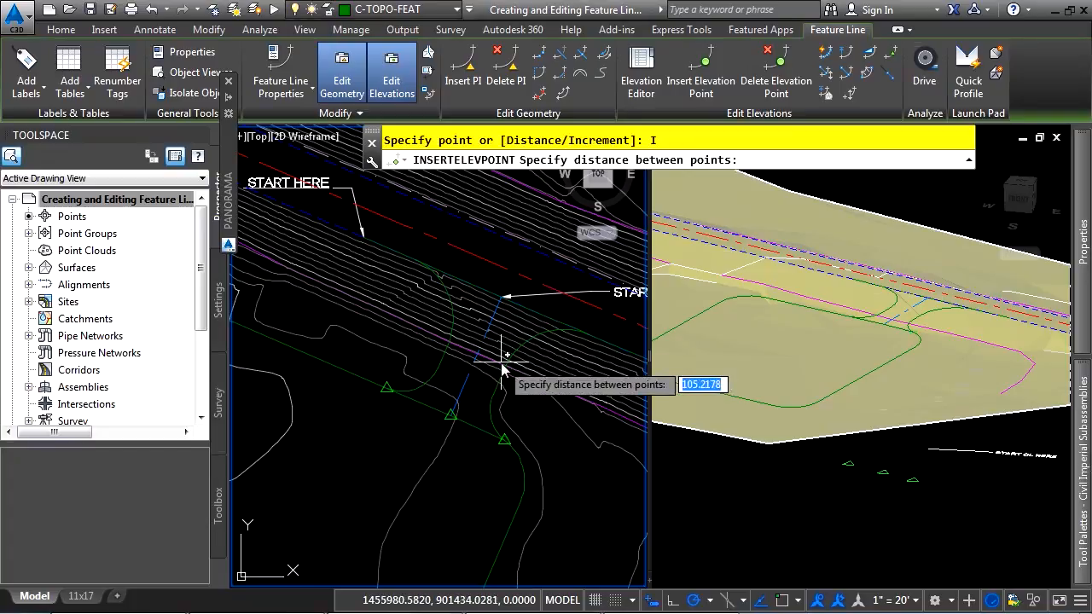
key("Return")
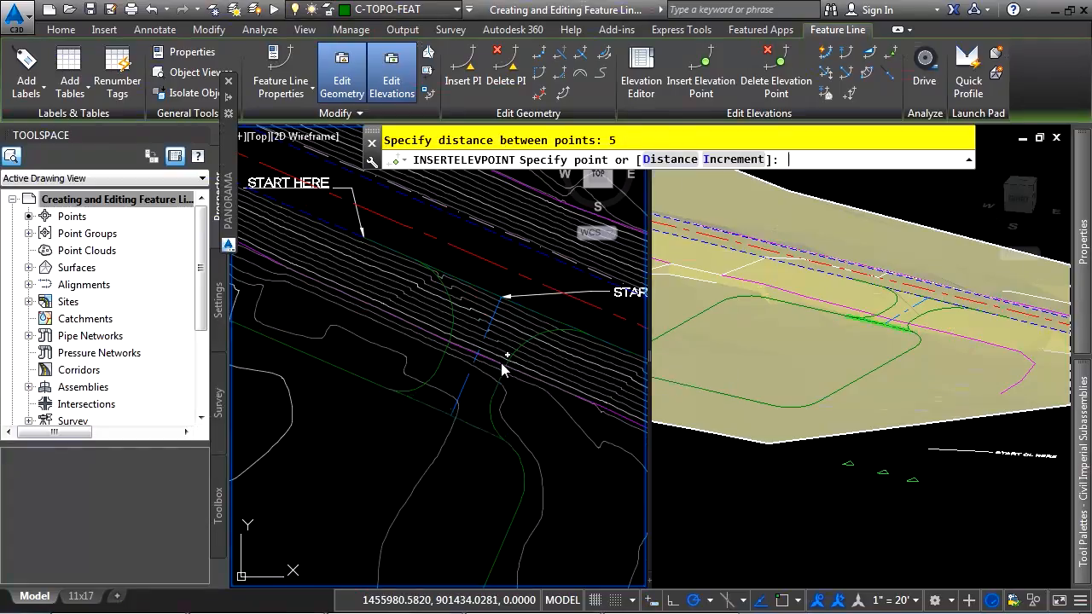
key("Return")
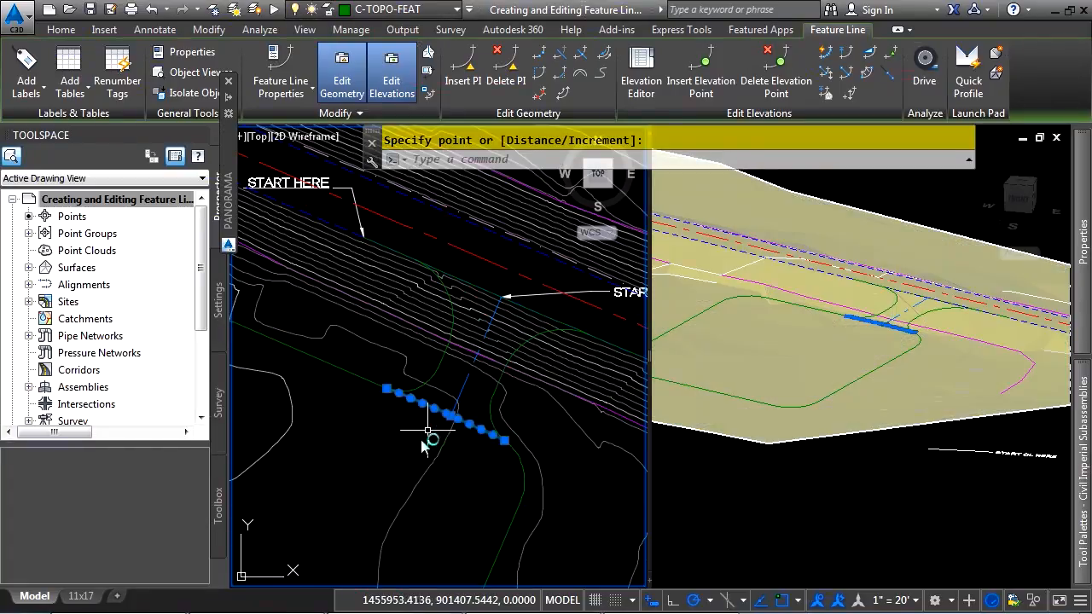
Select all similar feature lines of the lot, drive and road edge and inspect them in 3D in the Object Viewer.
left_click(377, 387)
right_click(396, 429)
left_click(402, 410)
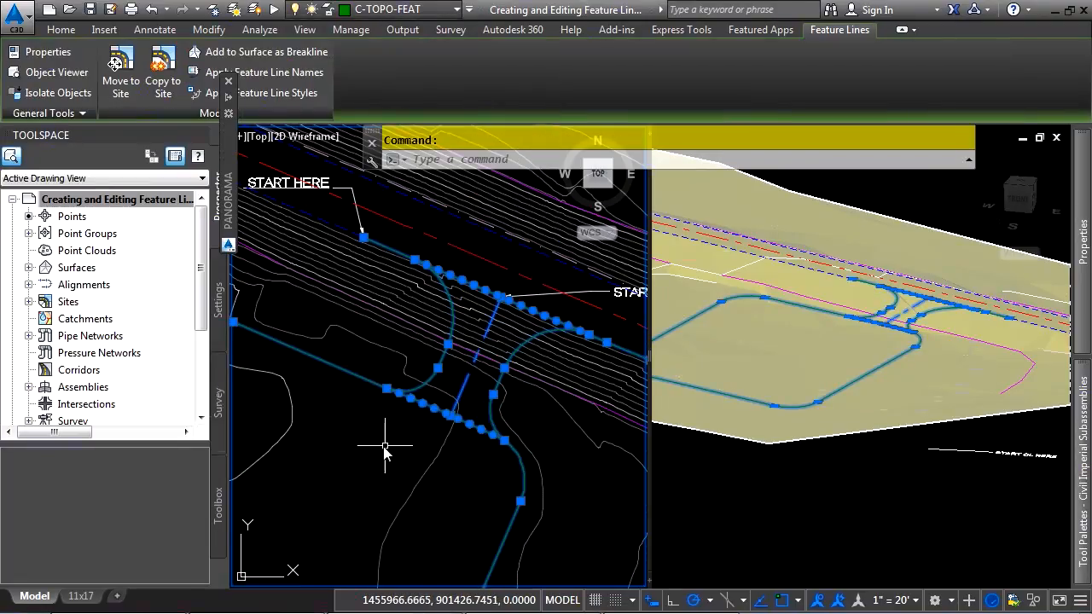
scroll(463, 390, "down", 5)
right_click(445, 452)
left_click(503, 418)
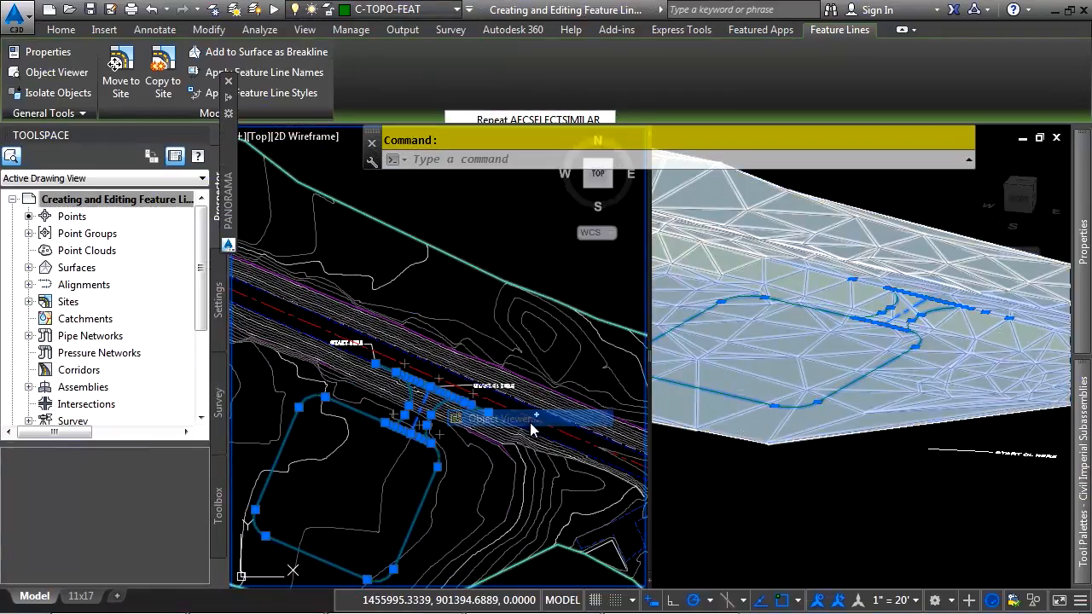
left_click_drag(495, 478, 405, 344)
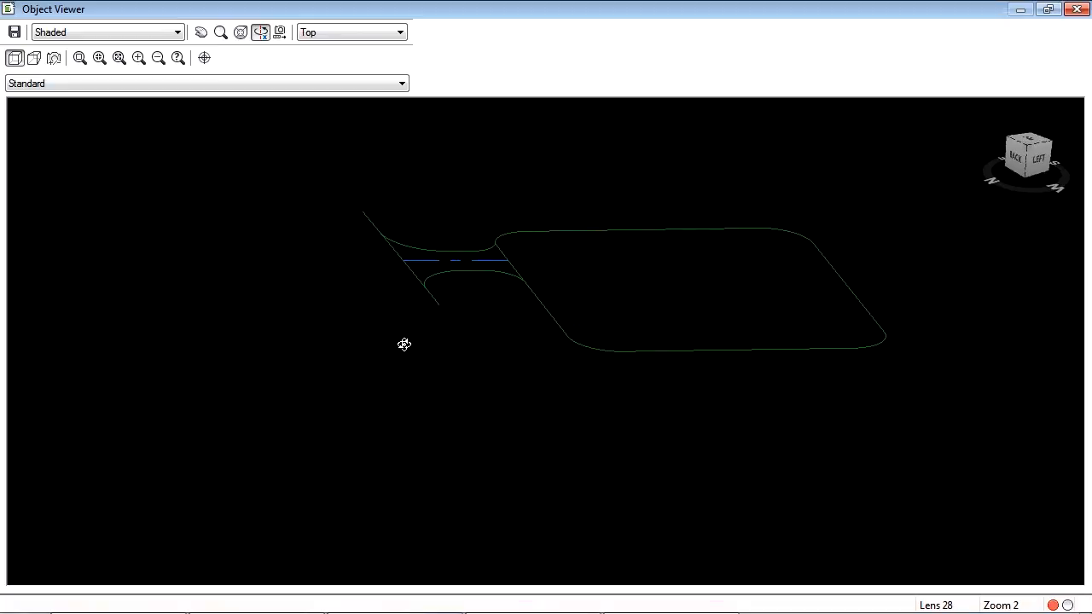